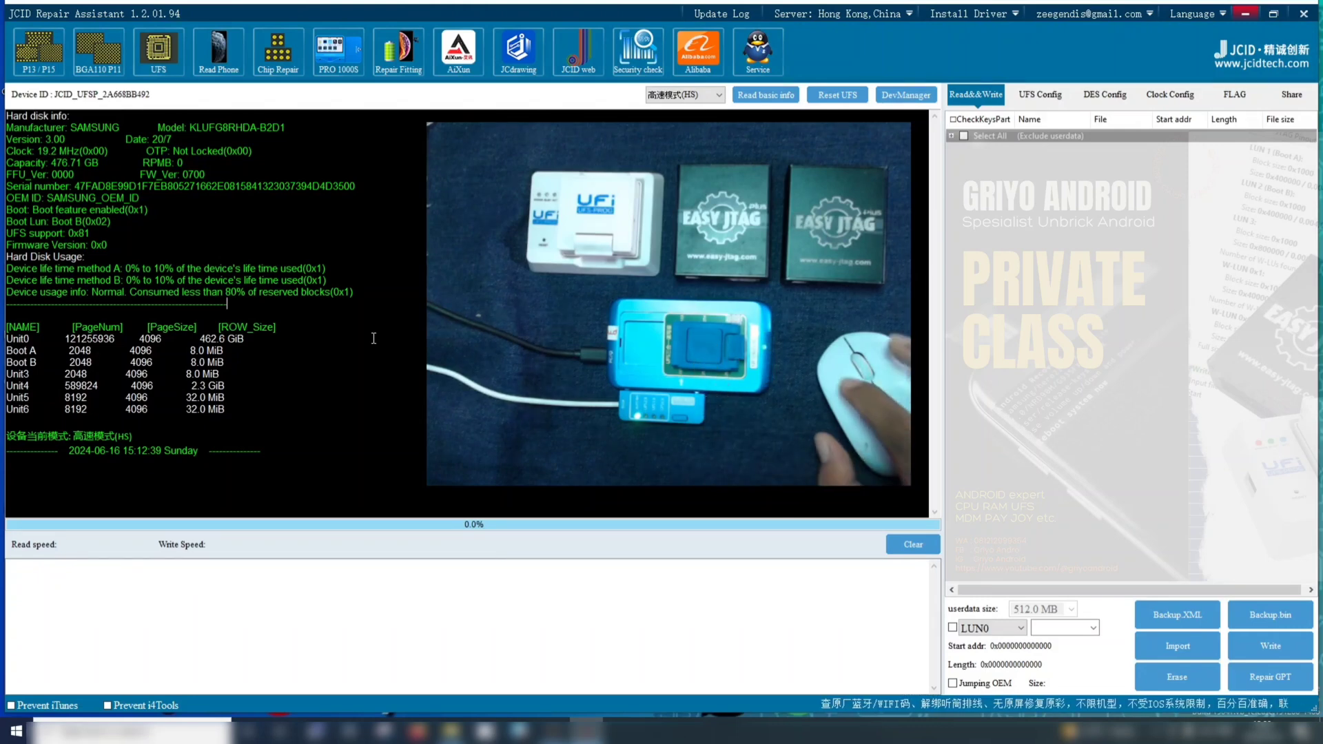
Read the basic info of the connected UFS chip and highlight the complete log output
{"action": "left_click", "coordinate": [766, 96]}
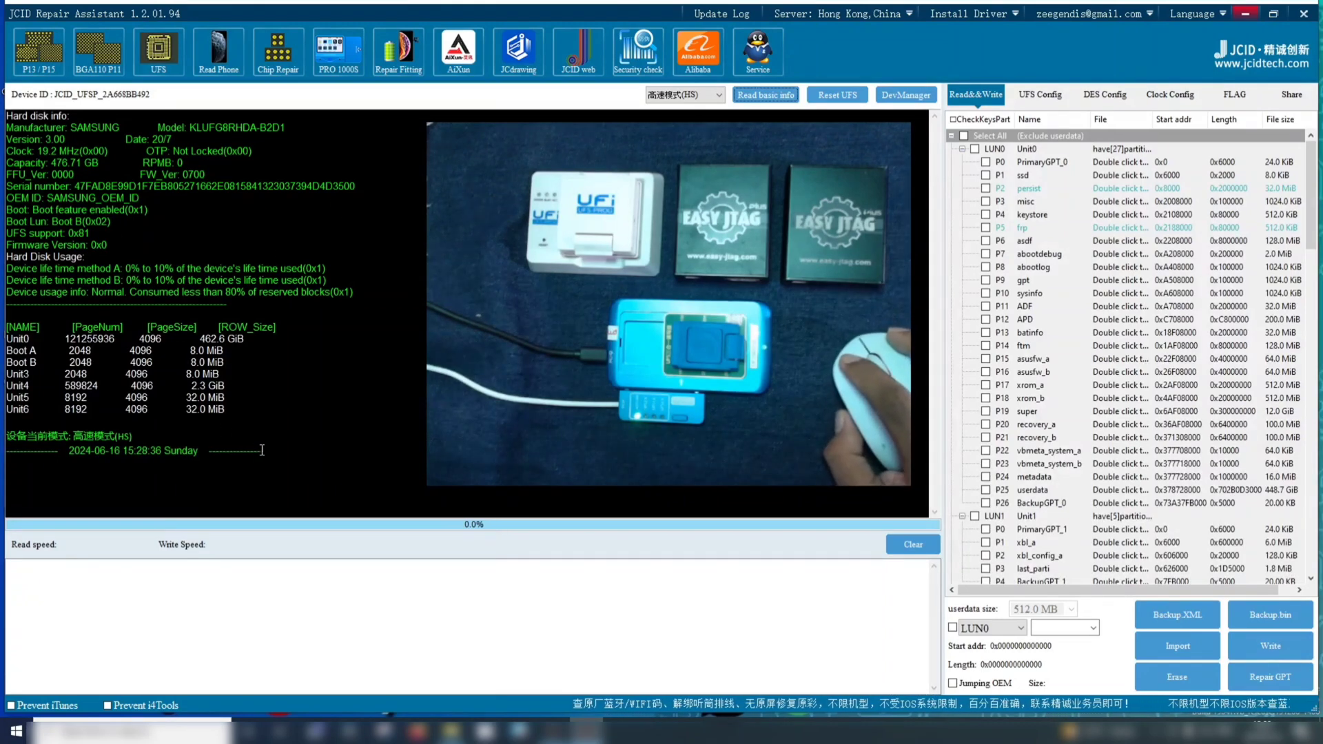
{"action": "left_click_drag", "start_coordinate": [285, 452], "coordinate": [4, 112]}
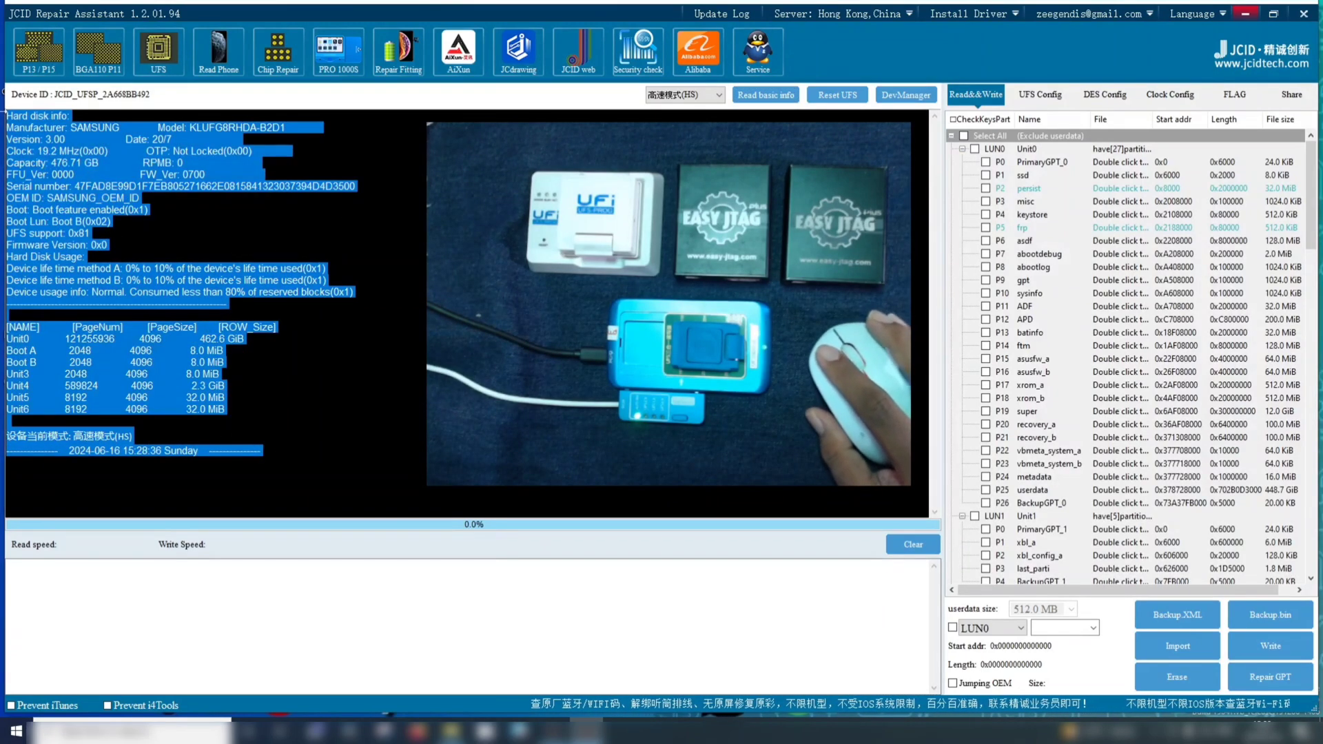
{"action": "left_click", "coordinate": [227, 303]}
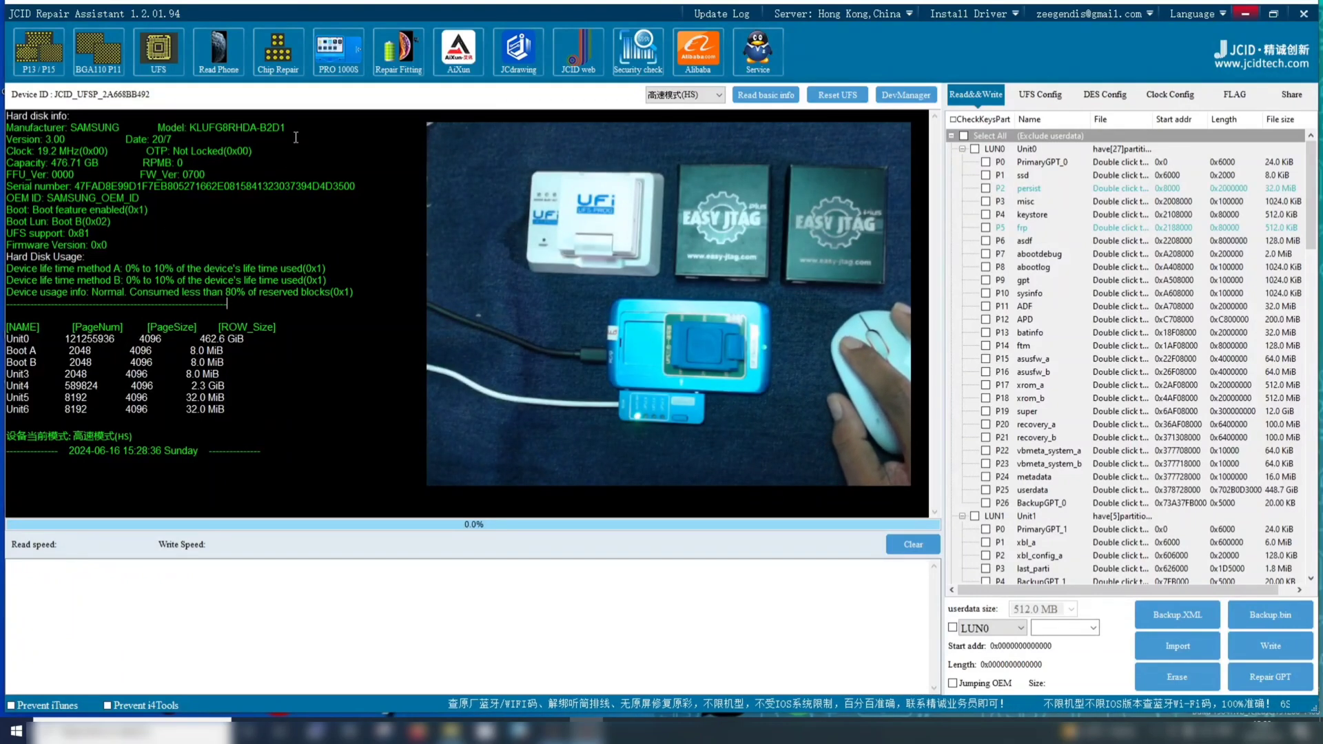
Examine the chip's model, version and capacity entries in the hard disk info log
{"action": "left_click_drag", "start_coordinate": [295, 129], "coordinate": [149, 131]}
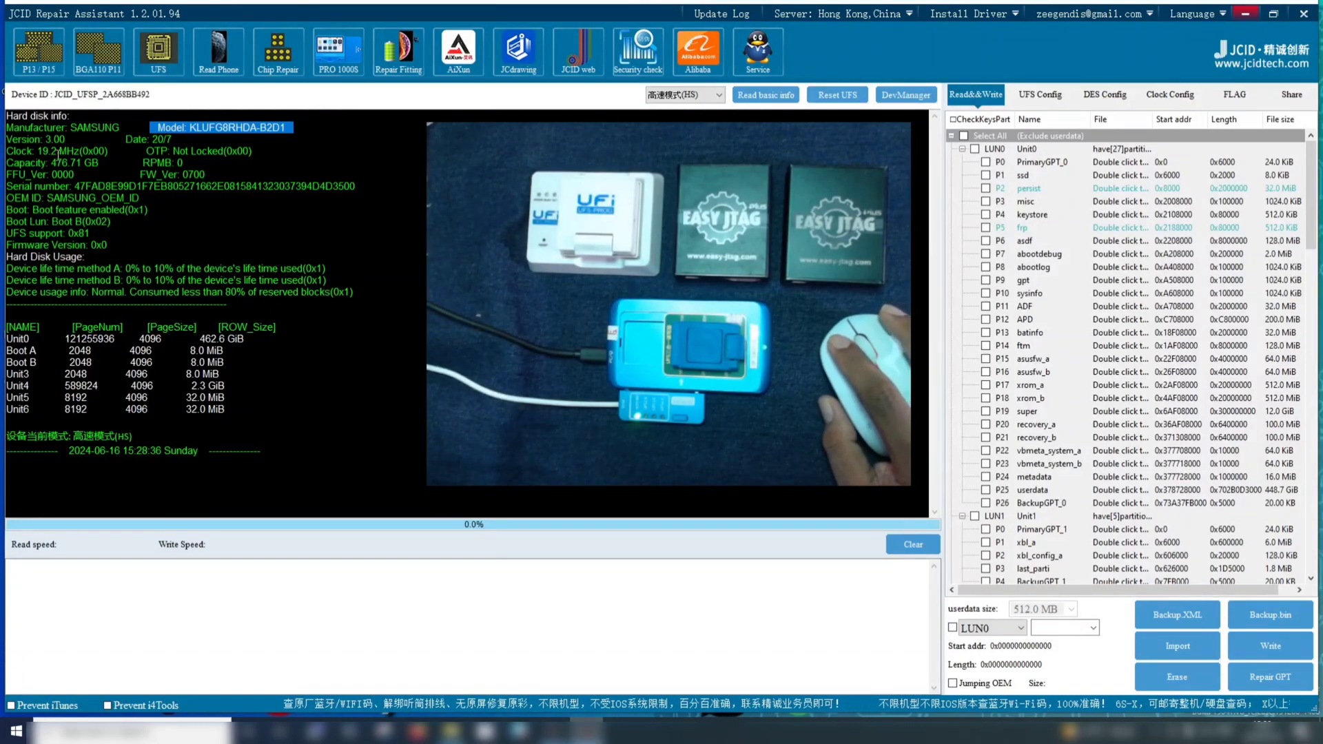
{"action": "left_click_drag", "start_coordinate": [72, 141], "coordinate": [3, 141]}
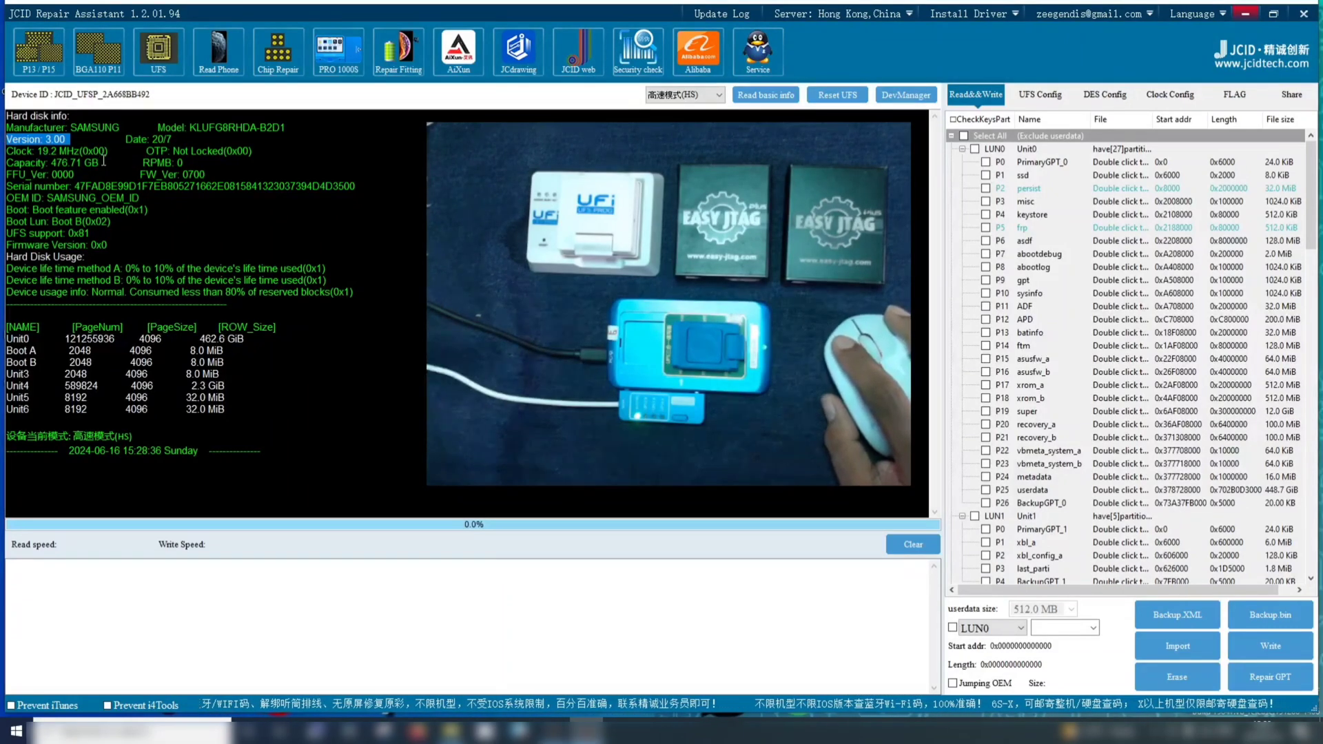
{"action": "left_click_drag", "start_coordinate": [103, 160], "coordinate": [2, 166]}
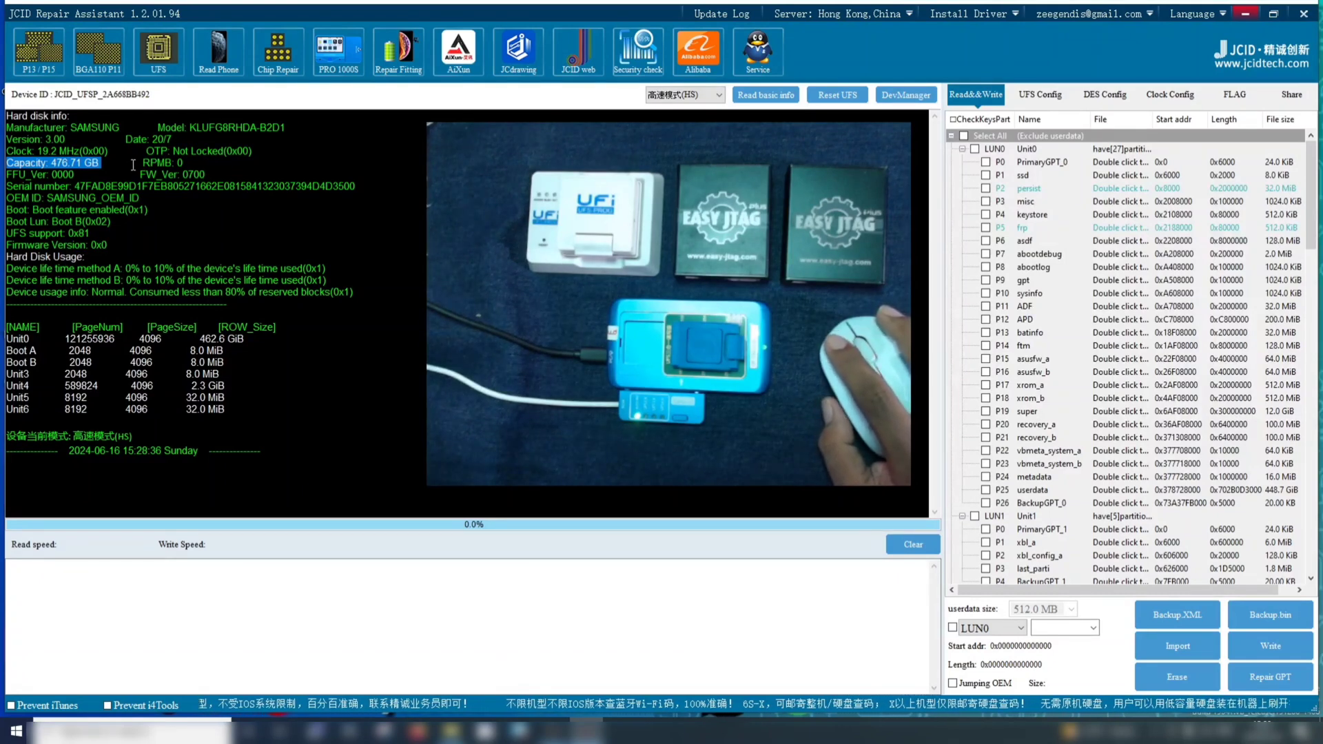
Check the RPMB value in the chip's hard disk info
{"action": "left_click_drag", "start_coordinate": [189, 162], "coordinate": [140, 163]}
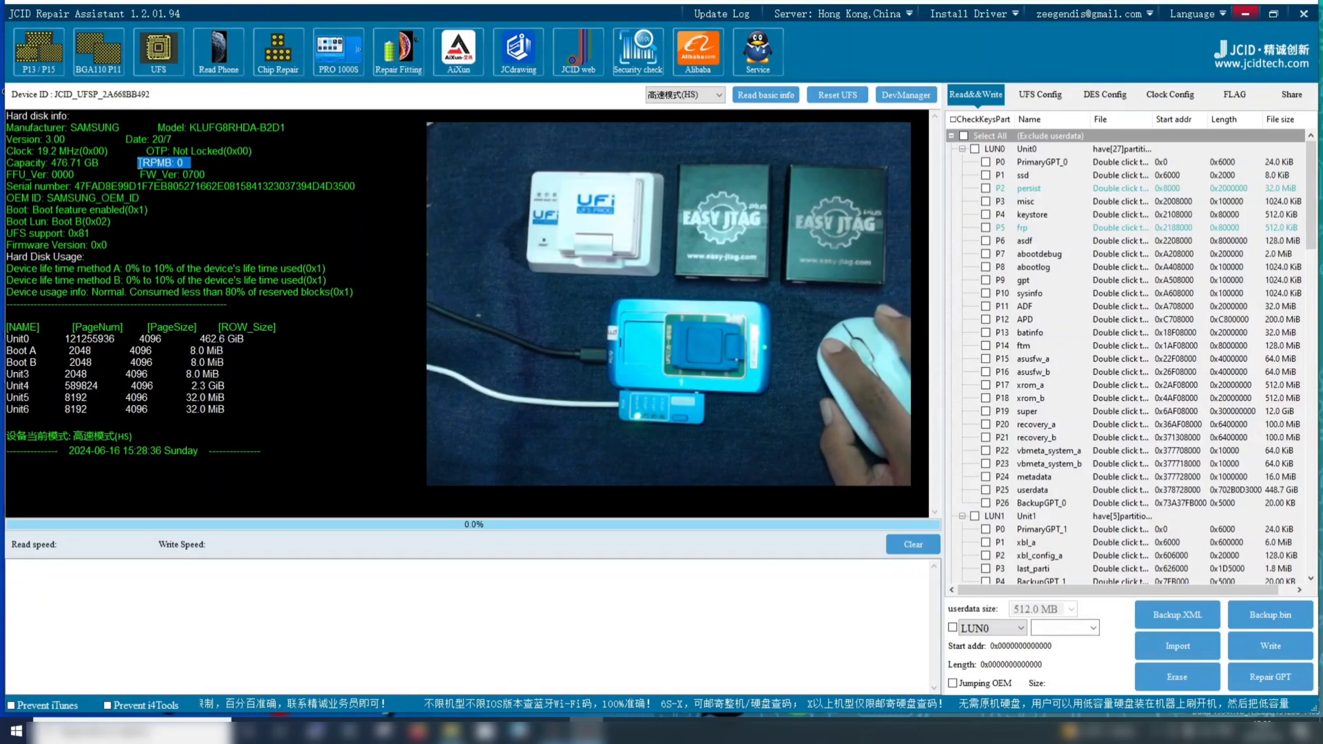
{"action": "left_click", "coordinate": [224, 170]}
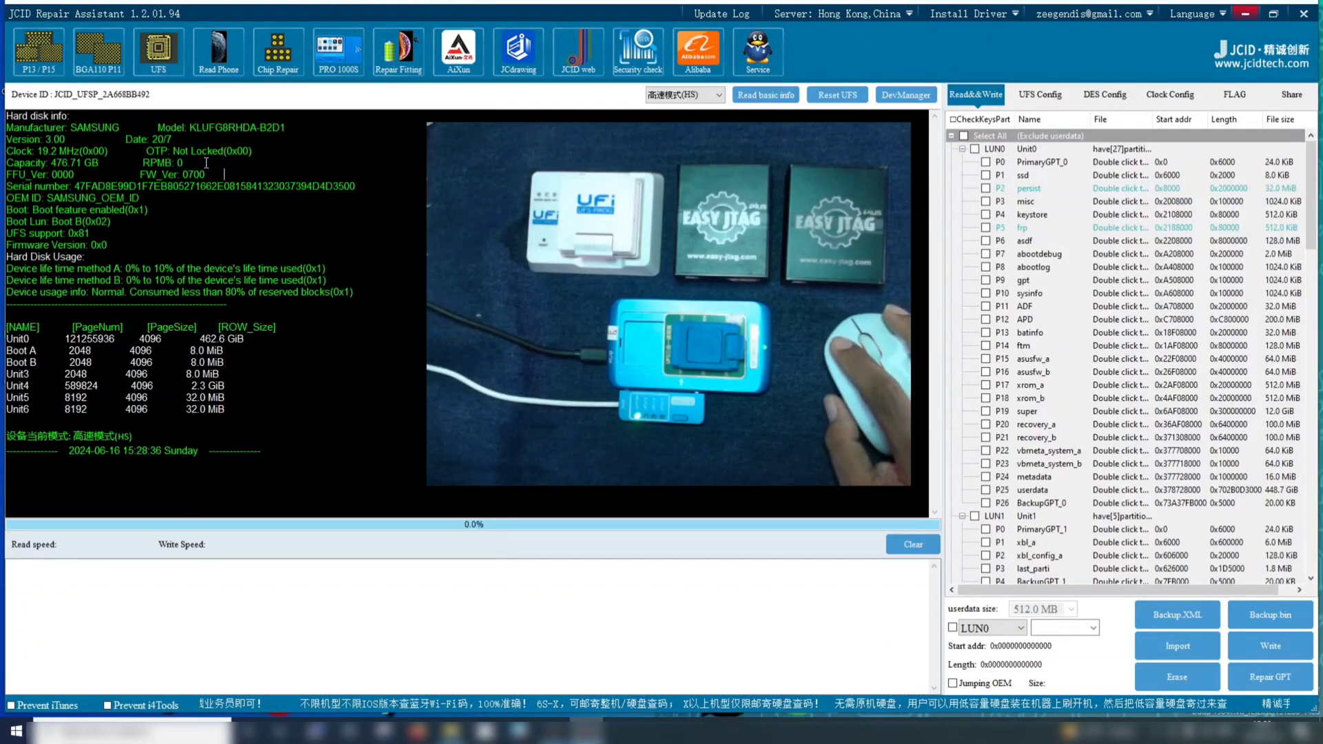
{"action": "left_click_drag", "start_coordinate": [193, 162], "coordinate": [116, 163]}
{"action": "left_click", "coordinate": [208, 162]}
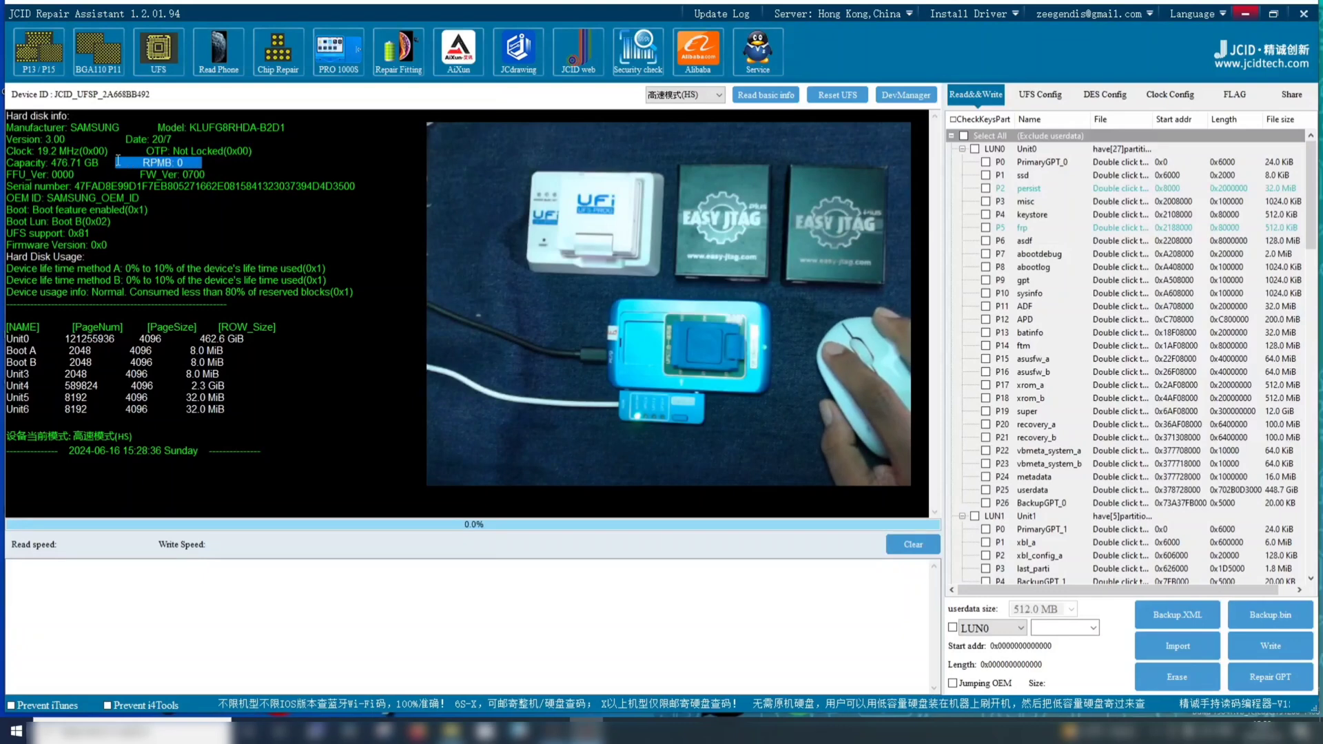
{"action": "left_click", "coordinate": [208, 162]}
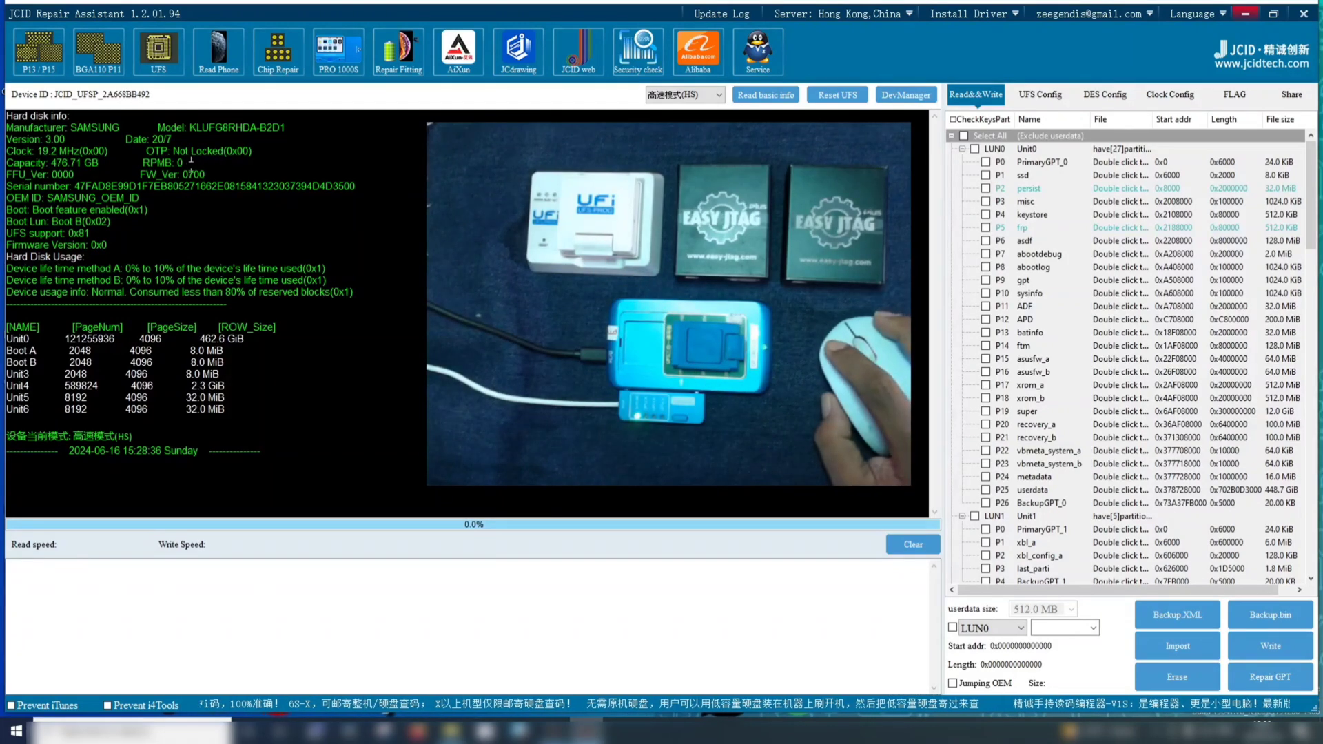
{"action": "left_click_drag", "start_coordinate": [192, 164], "coordinate": [118, 165]}
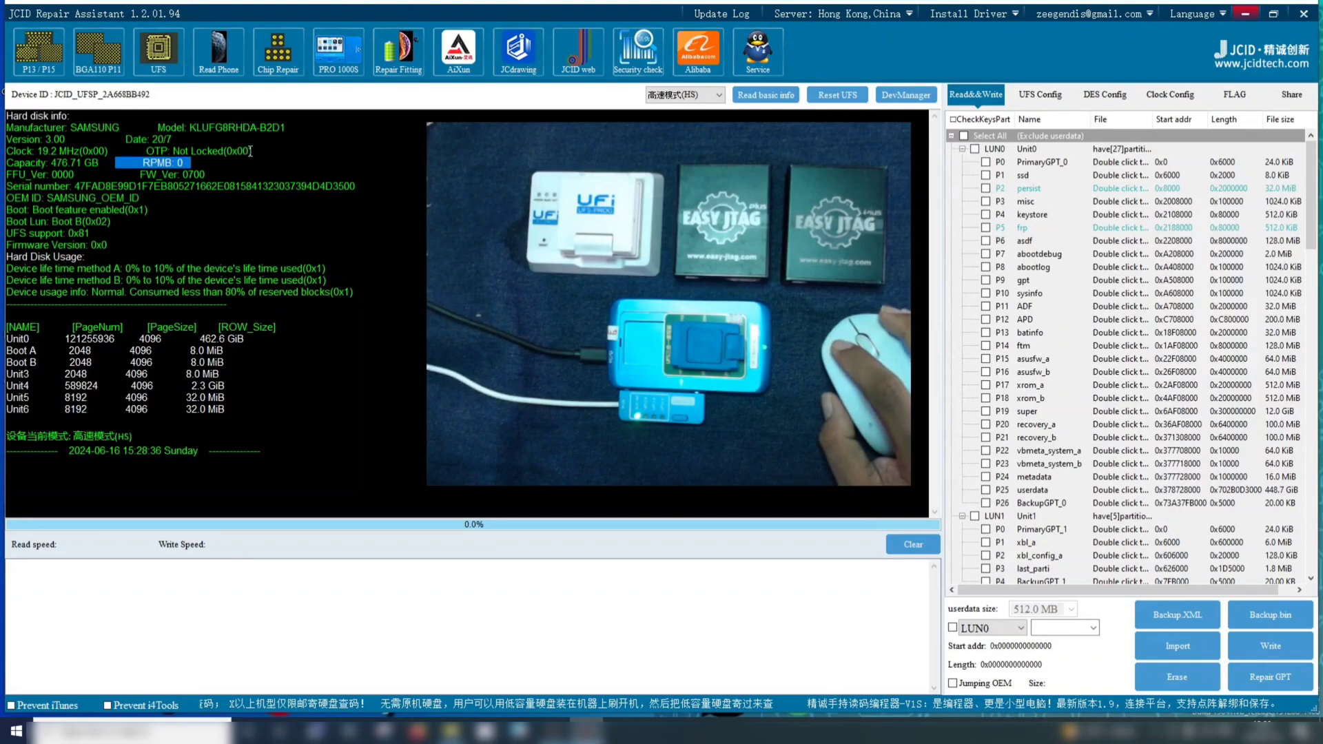
Check the OTP lock status in the chip's hard disk info
{"action": "left_click_drag", "start_coordinate": [254, 150], "coordinate": [119, 151]}
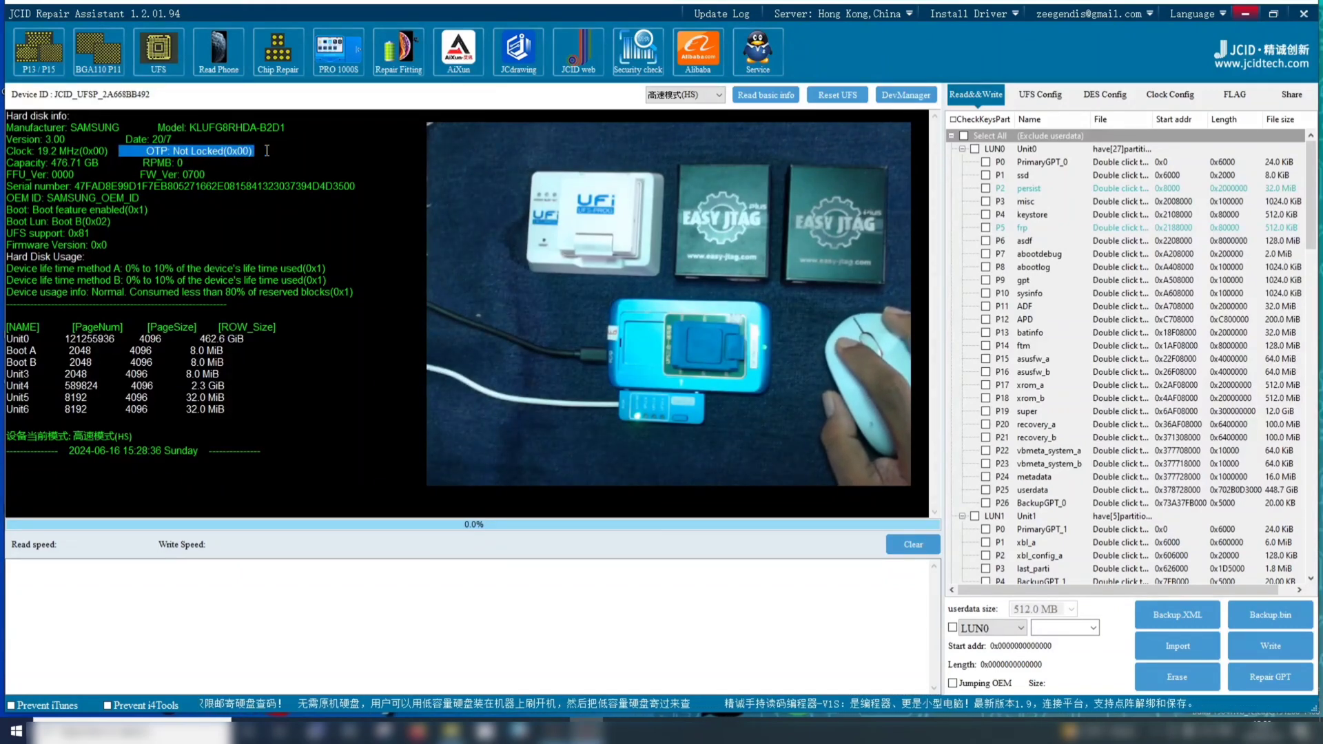
{"action": "left_click_drag", "start_coordinate": [267, 150], "coordinate": [122, 151]}
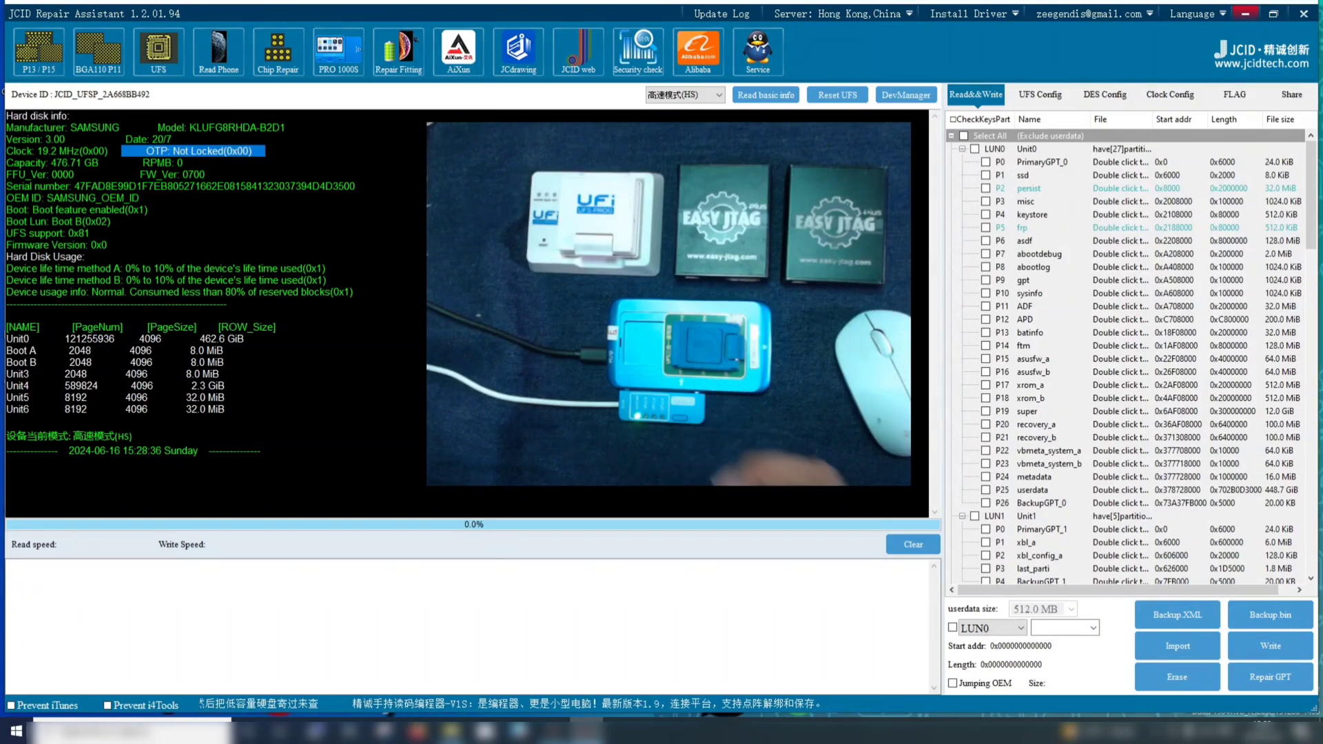
{"action": "left_click", "coordinate": [259, 154]}
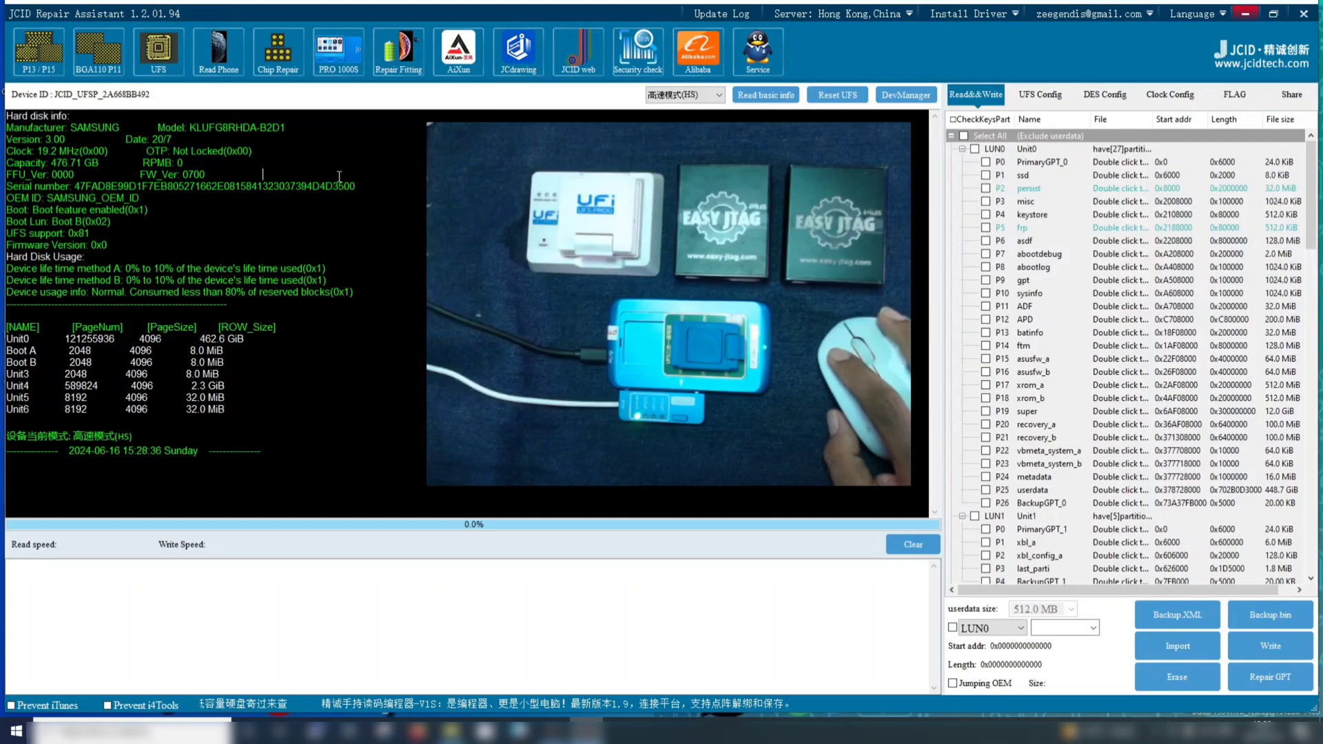
{"action": "left_click_drag", "start_coordinate": [259, 155], "coordinate": [127, 152]}
{"action": "left_click", "coordinate": [263, 170]}
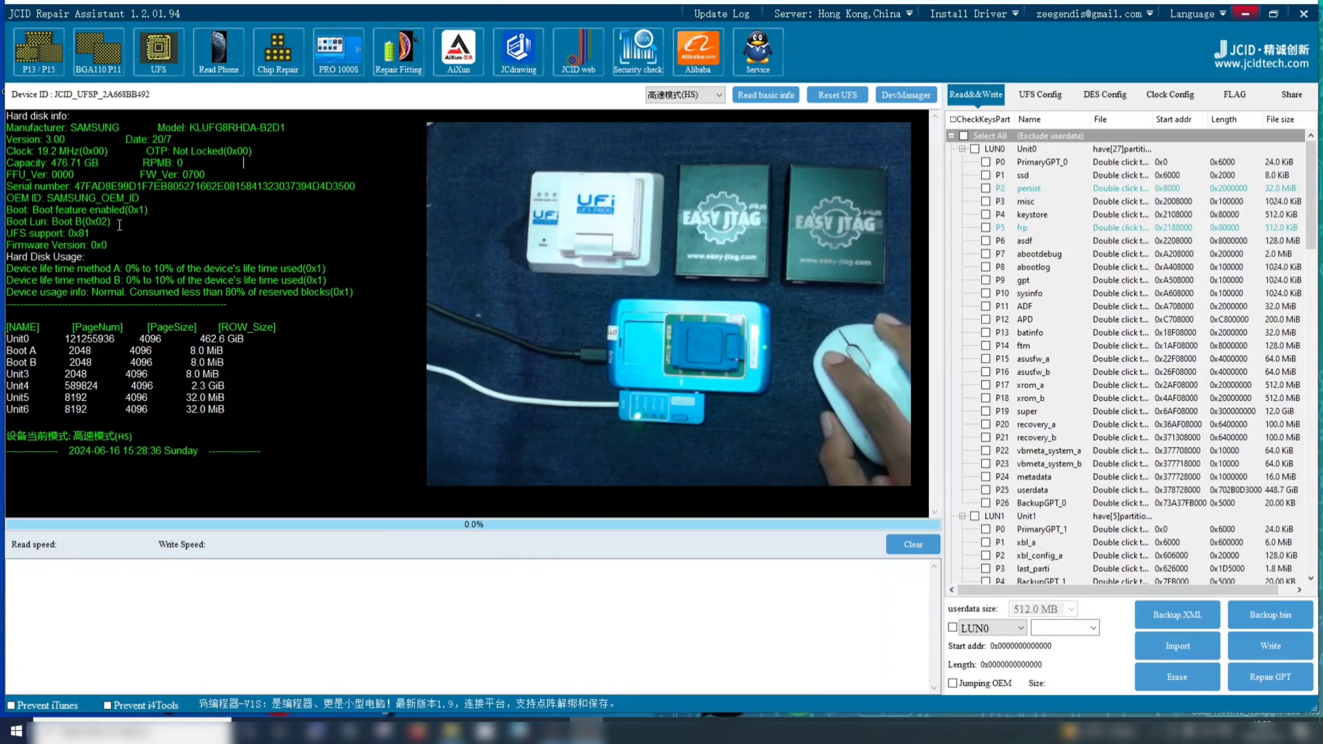
Check which boot LUN is active in the chip's hard disk info
{"action": "left_click_drag", "start_coordinate": [151, 221], "coordinate": [22, 239]}
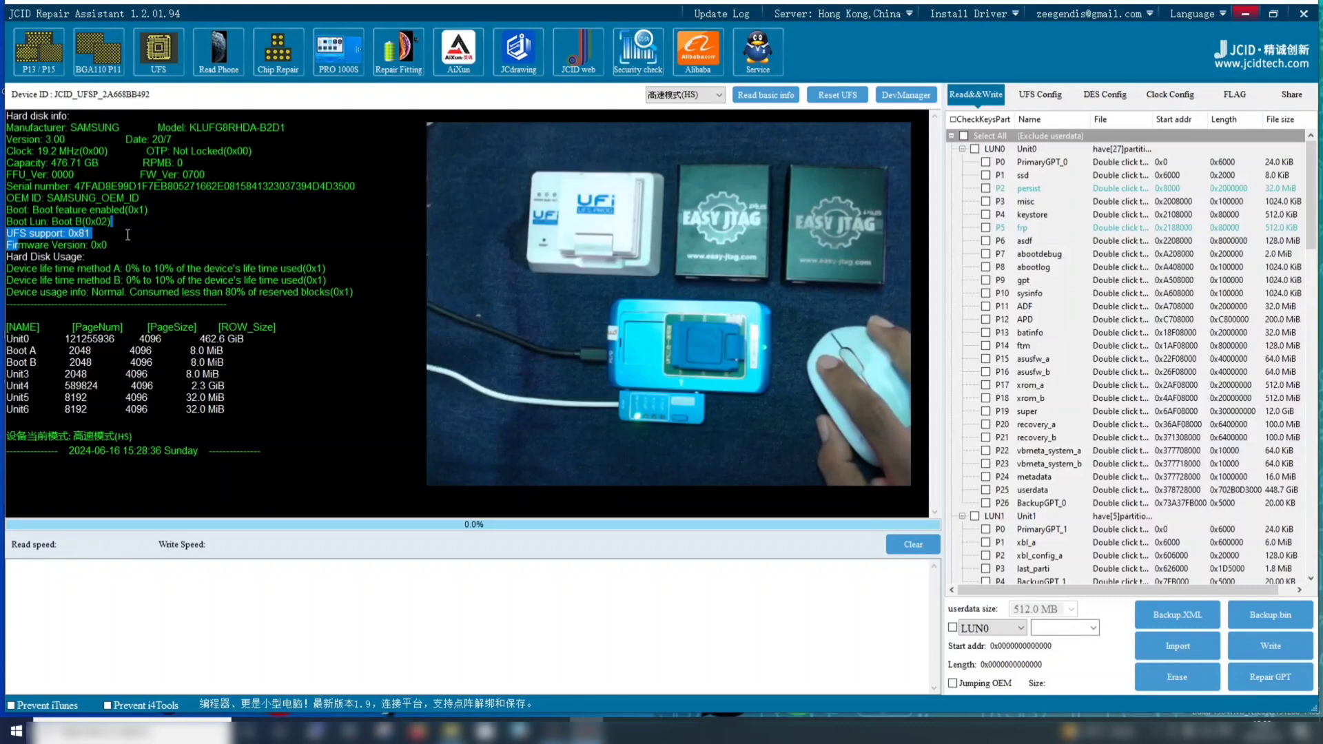
{"action": "left_click_drag", "start_coordinate": [131, 222], "coordinate": [3, 226]}
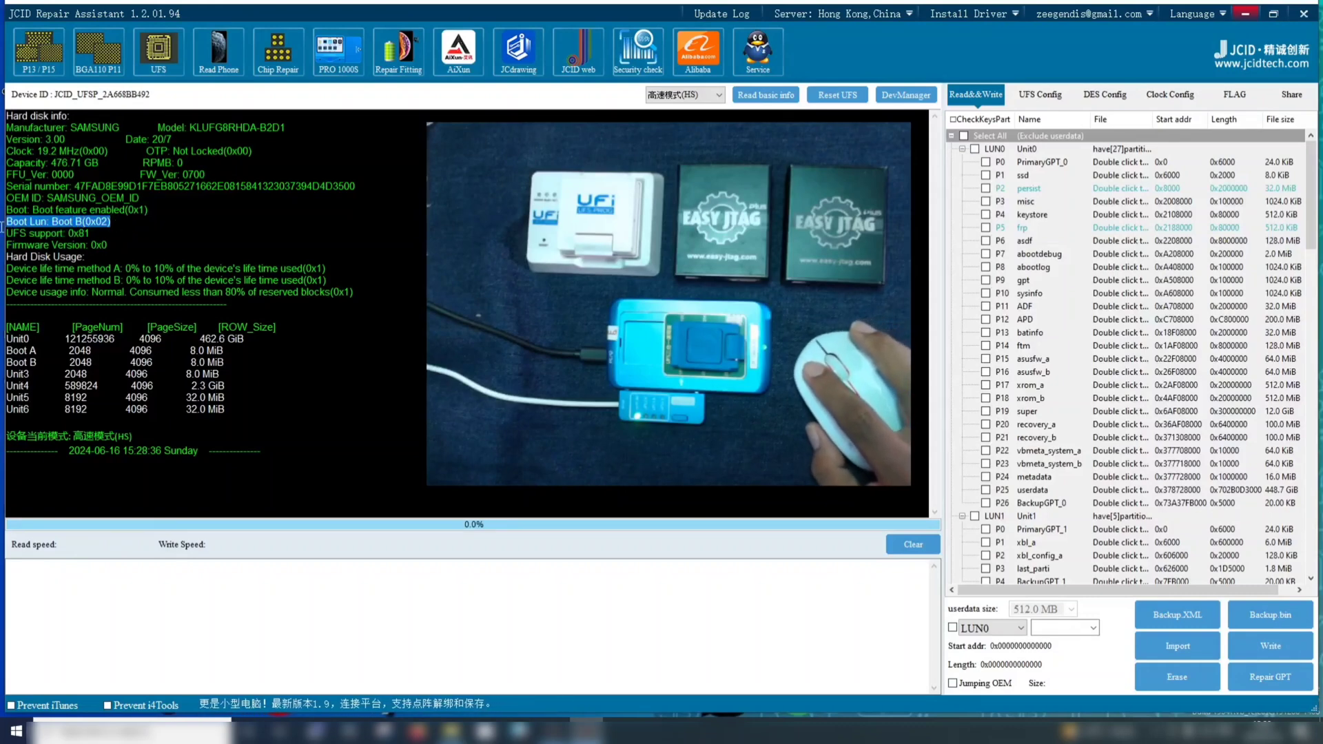
{"action": "left_click", "coordinate": [122, 221]}
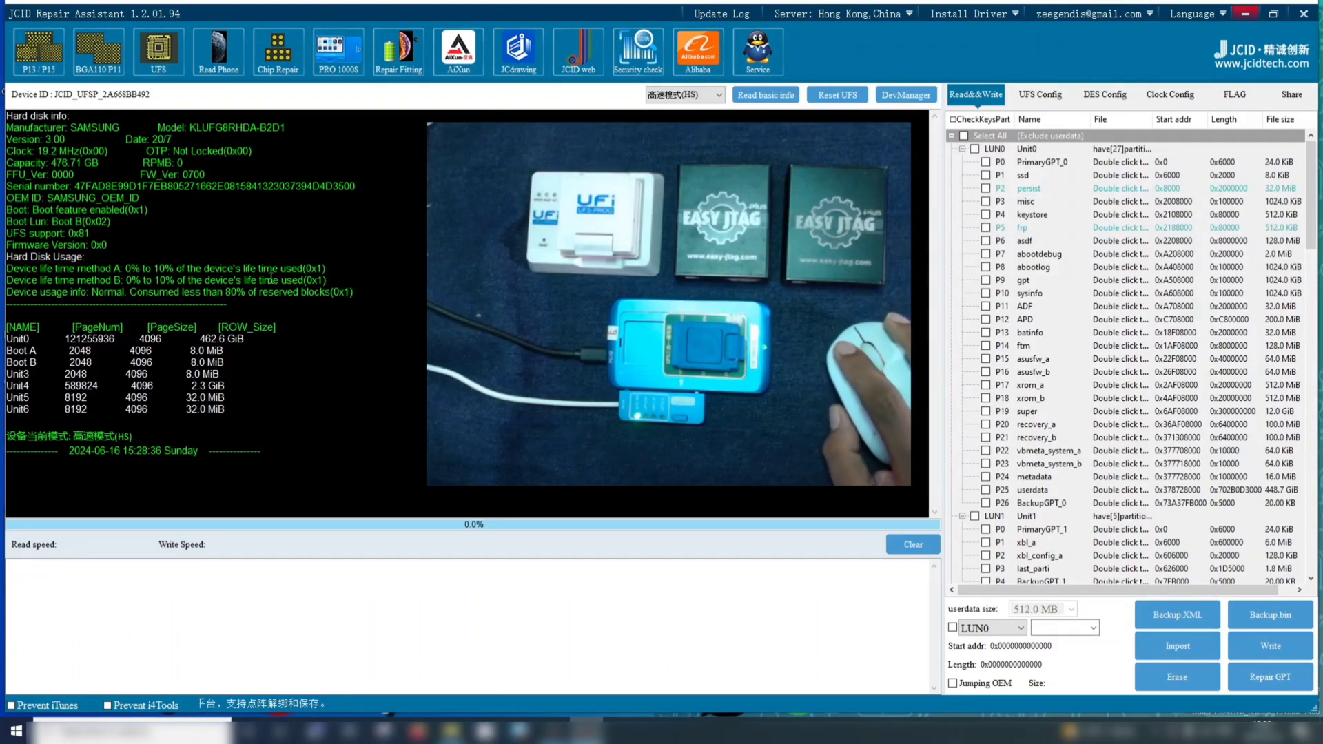
Examine the unit table from Unit0 to Unit6, including the Boot A and Boot B rows and their sizes
{"action": "left_click_drag", "start_coordinate": [244, 414], "coordinate": [2, 337]}
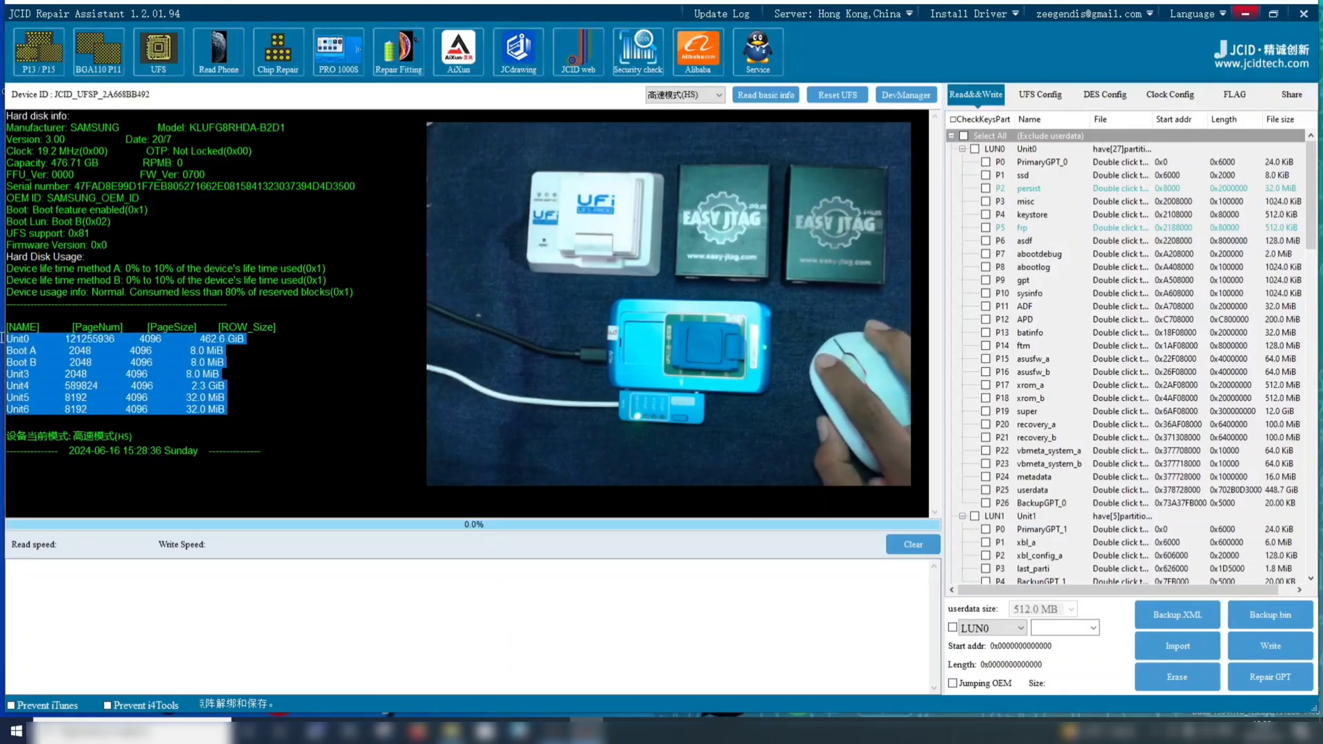
{"action": "left_click", "coordinate": [266, 409]}
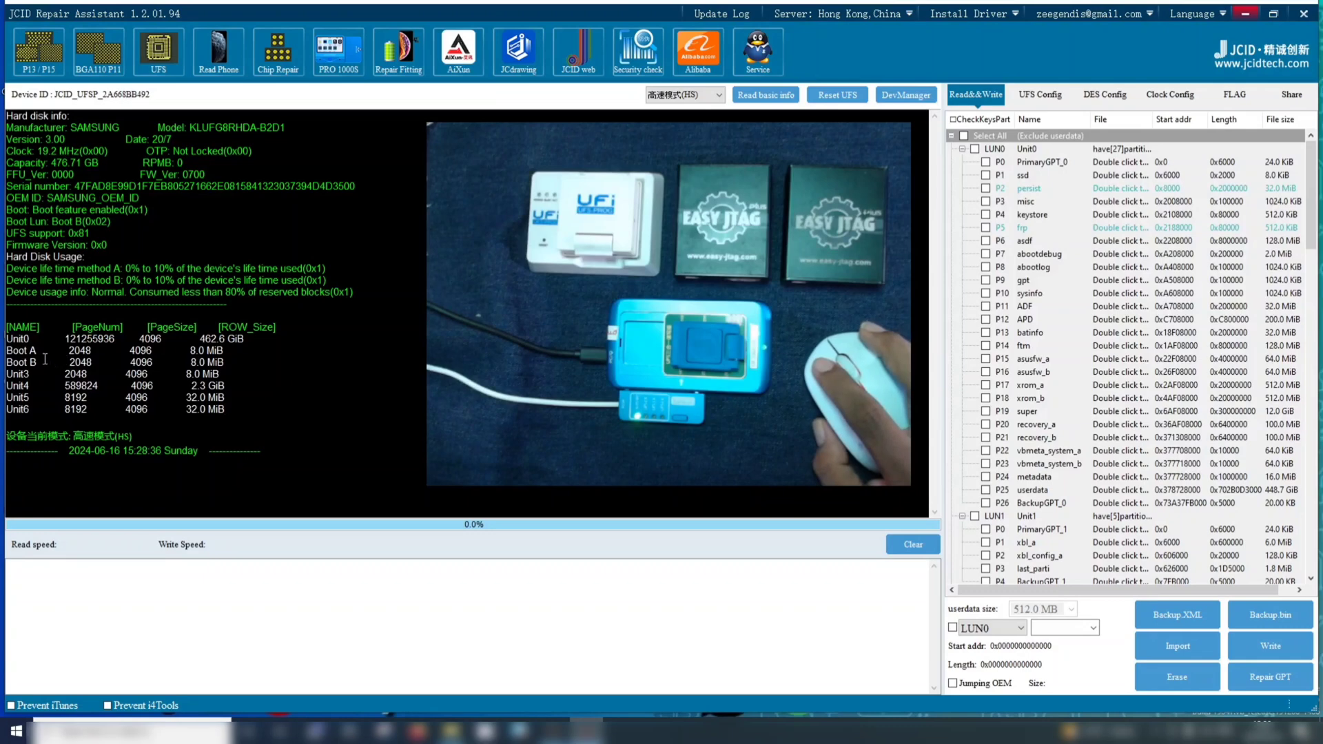
{"action": "left_click_drag", "start_coordinate": [182, 410], "coordinate": [3, 344]}
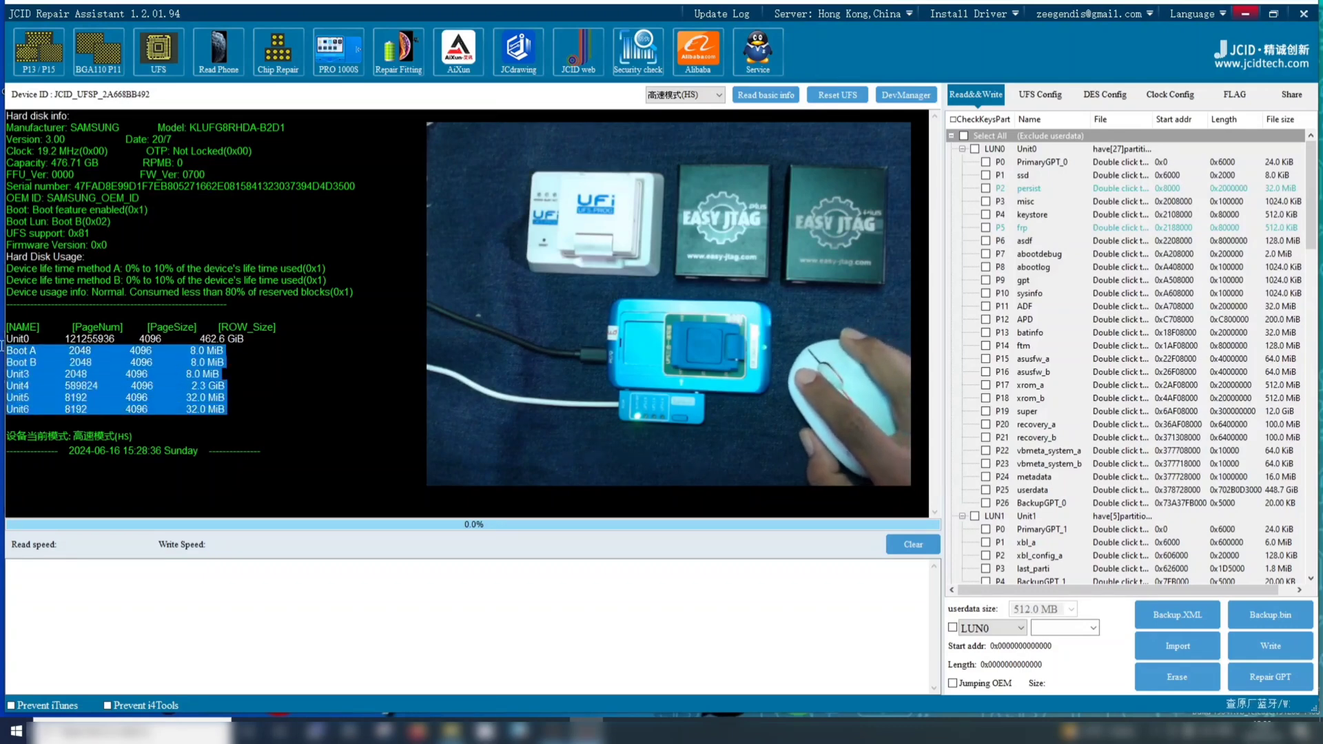
{"action": "left_click", "coordinate": [297, 373]}
{"action": "left_click_drag", "start_coordinate": [175, 403], "coordinate": [2, 340]}
{"action": "left_click", "coordinate": [257, 412]}
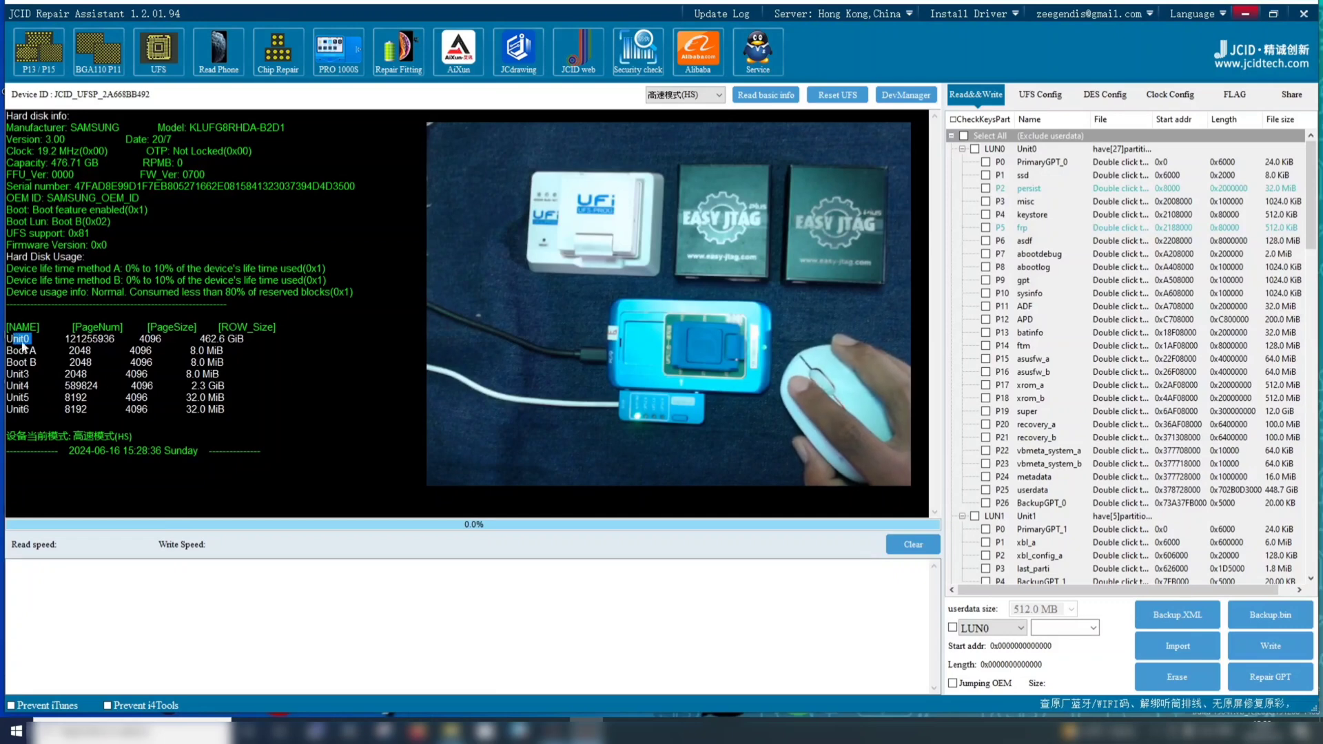
{"action": "left_click_drag", "start_coordinate": [240, 412], "coordinate": [8, 316]}
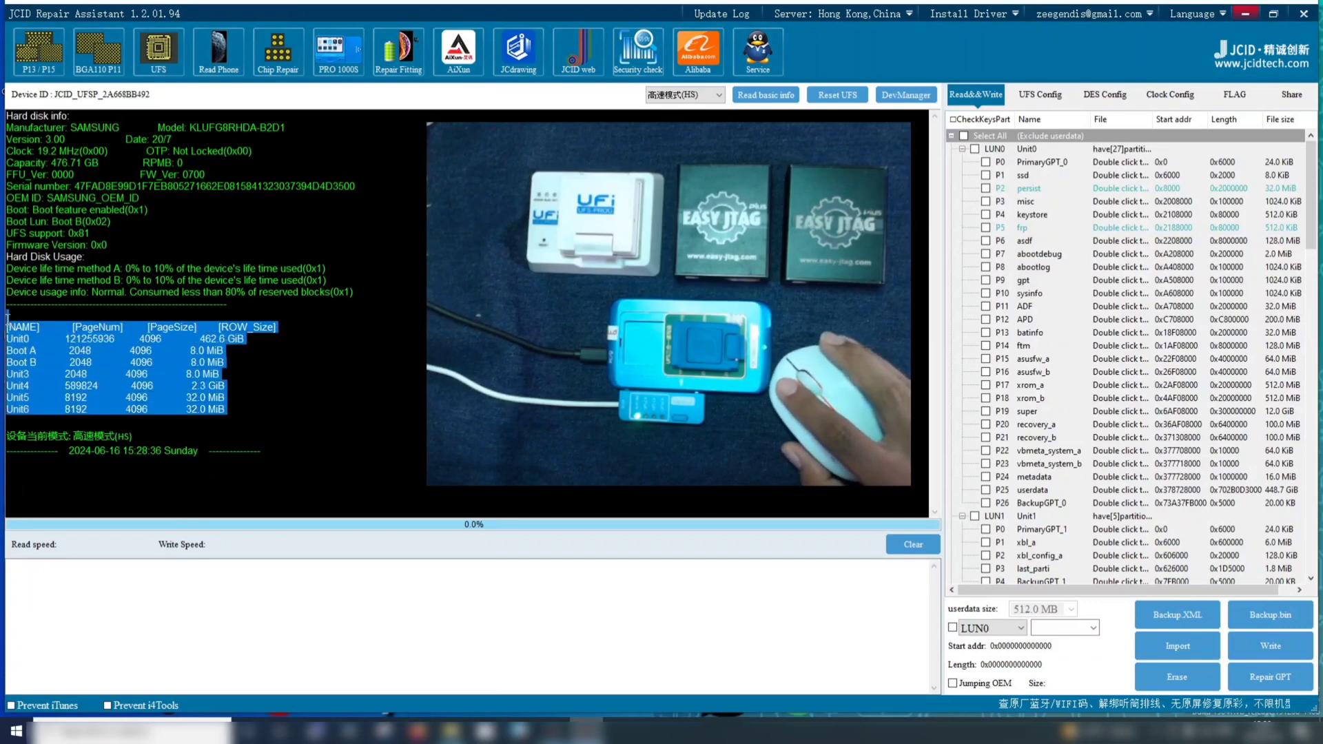
{"action": "left_click", "coordinate": [344, 398]}
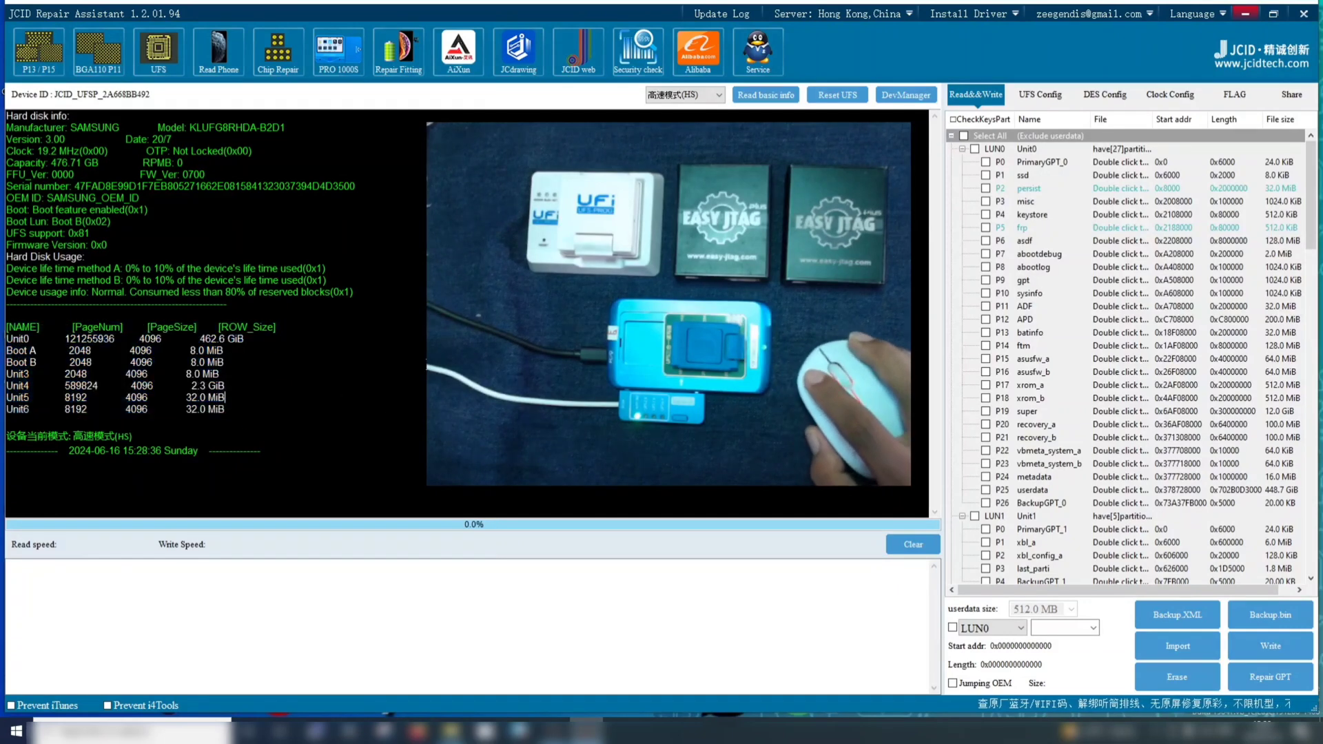
Collapse the partition lists of LUN0 through LUN6 so only the seven LUN entries are listed
{"action": "left_click", "coordinate": [963, 150]}
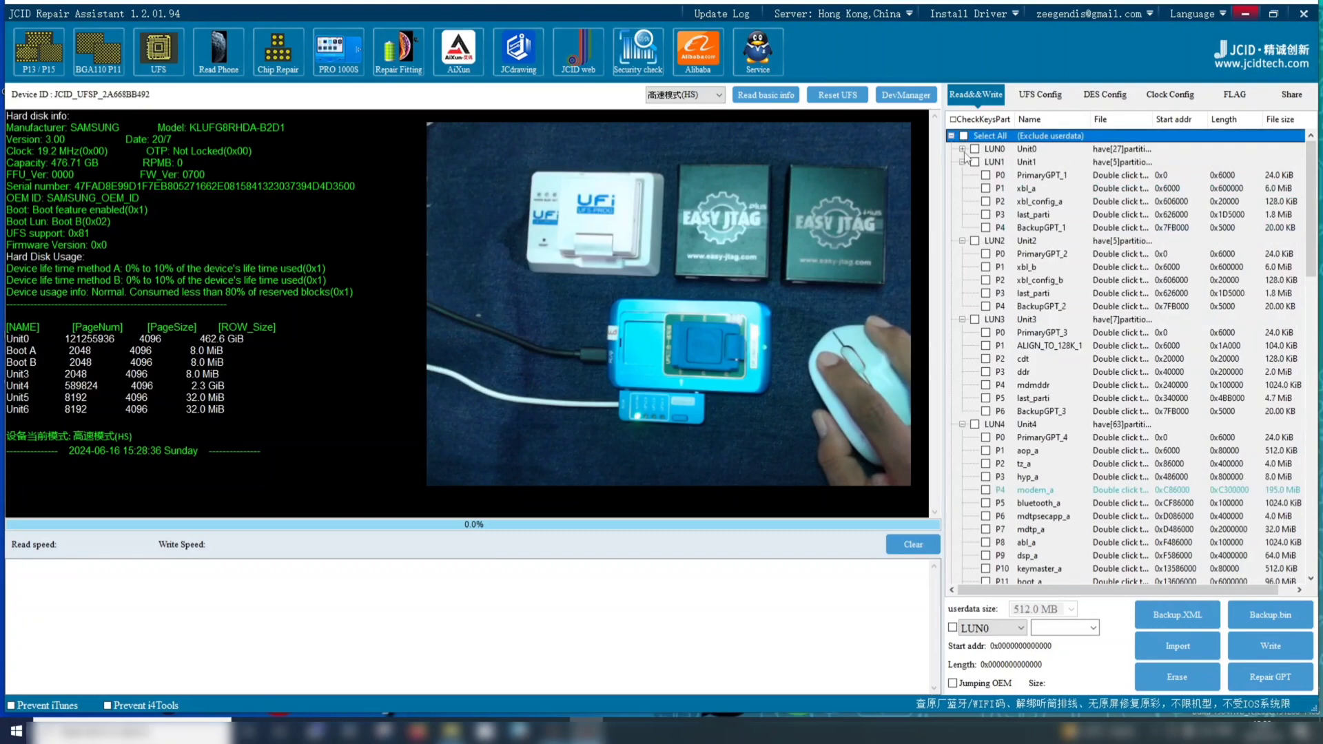
{"action": "left_click", "coordinate": [962, 162]}
{"action": "left_click", "coordinate": [963, 175]}
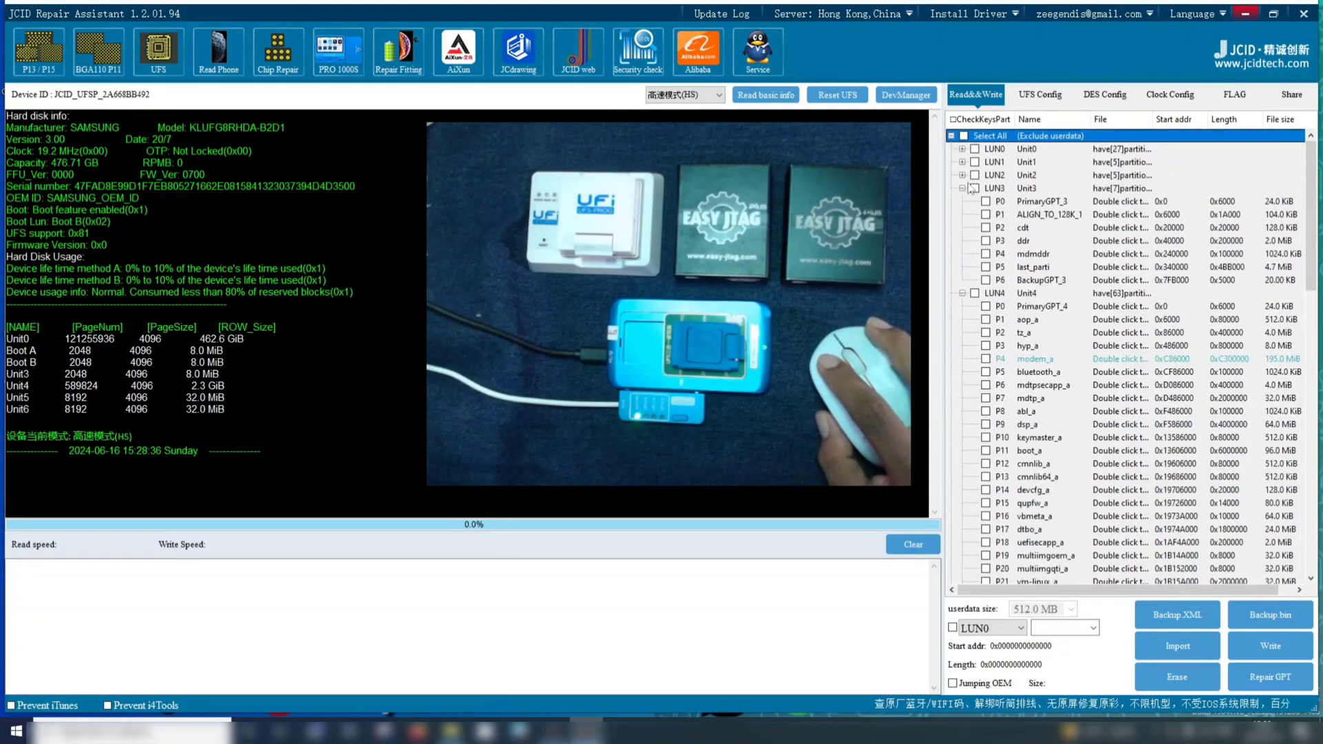
{"action": "left_click", "coordinate": [962, 188]}
{"action": "left_click", "coordinate": [962, 201]}
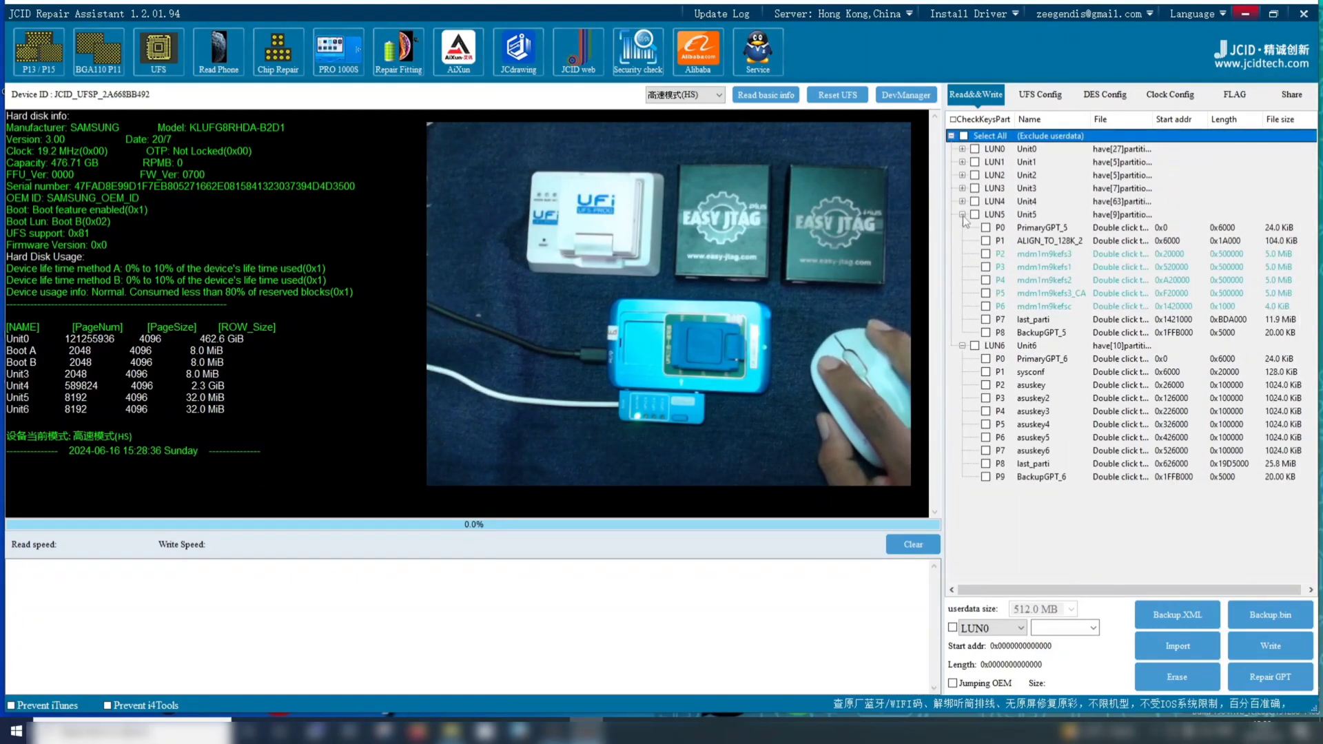
{"action": "left_click", "coordinate": [962, 215]}
{"action": "left_click", "coordinate": [962, 228]}
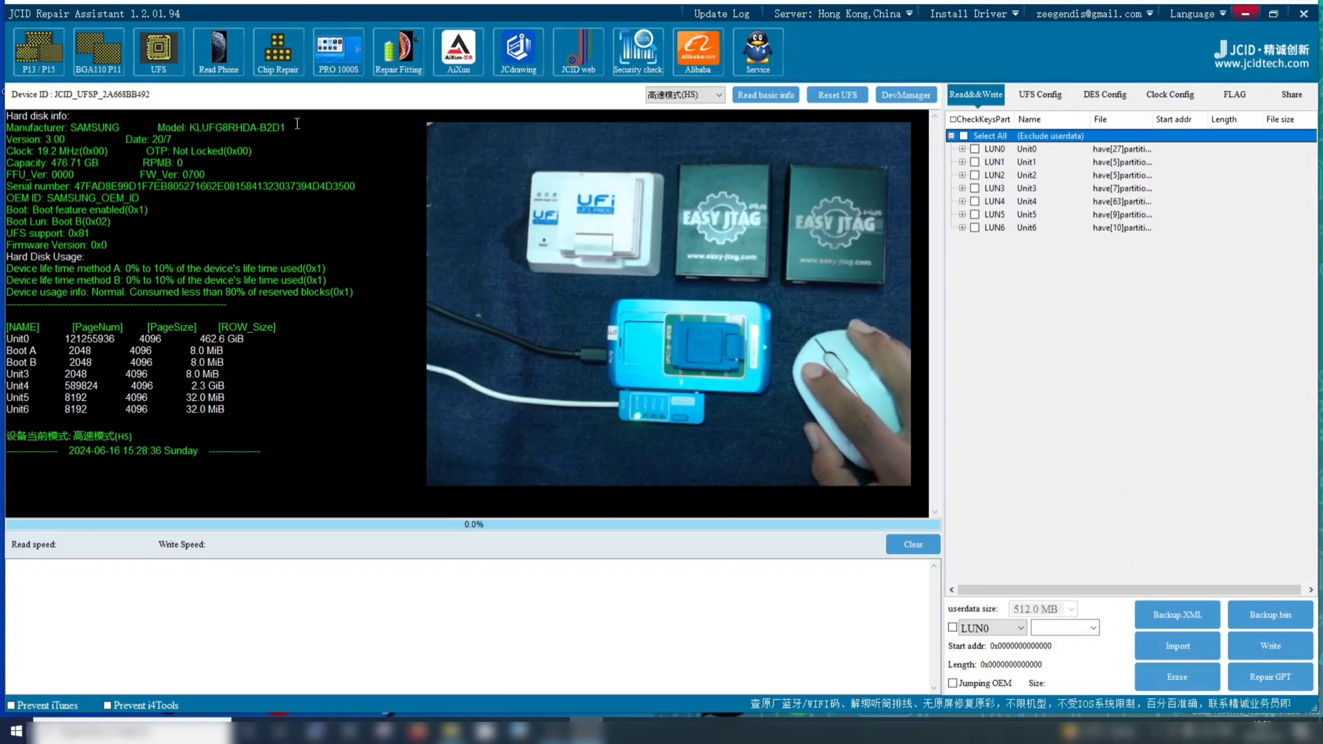
Review the model entry, the current device mode line and the read timestamp in the log
{"action": "left_click_drag", "start_coordinate": [296, 123], "coordinate": [197, 123]}
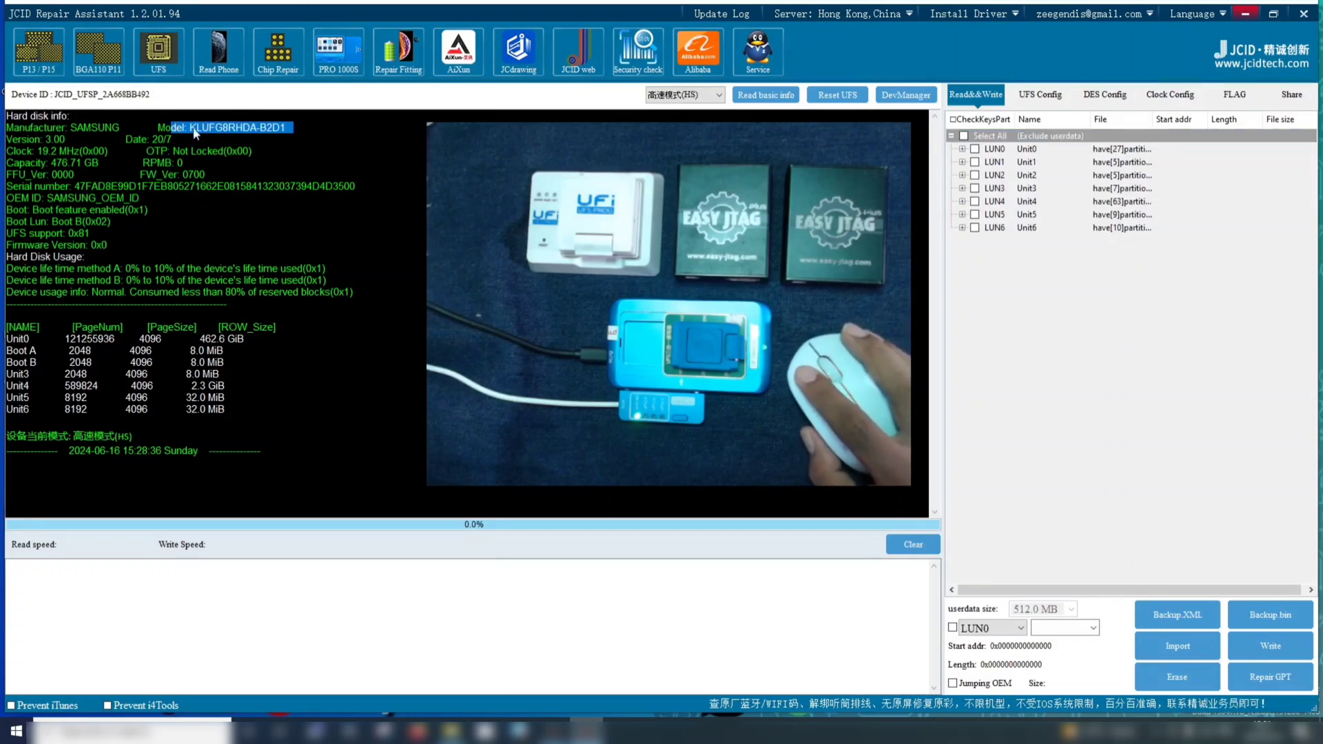
{"action": "left_click", "coordinate": [193, 129]}
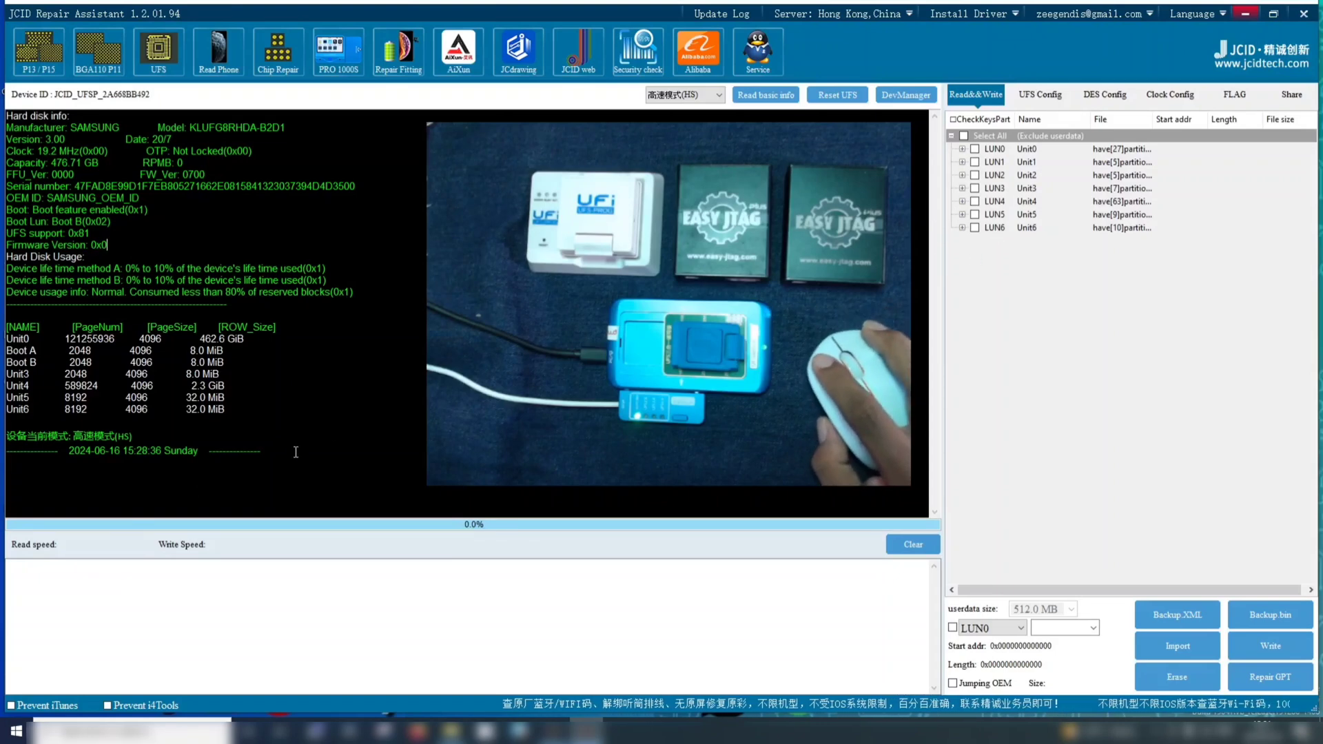
{"action": "left_click_drag", "start_coordinate": [299, 447], "coordinate": [2, 441]}
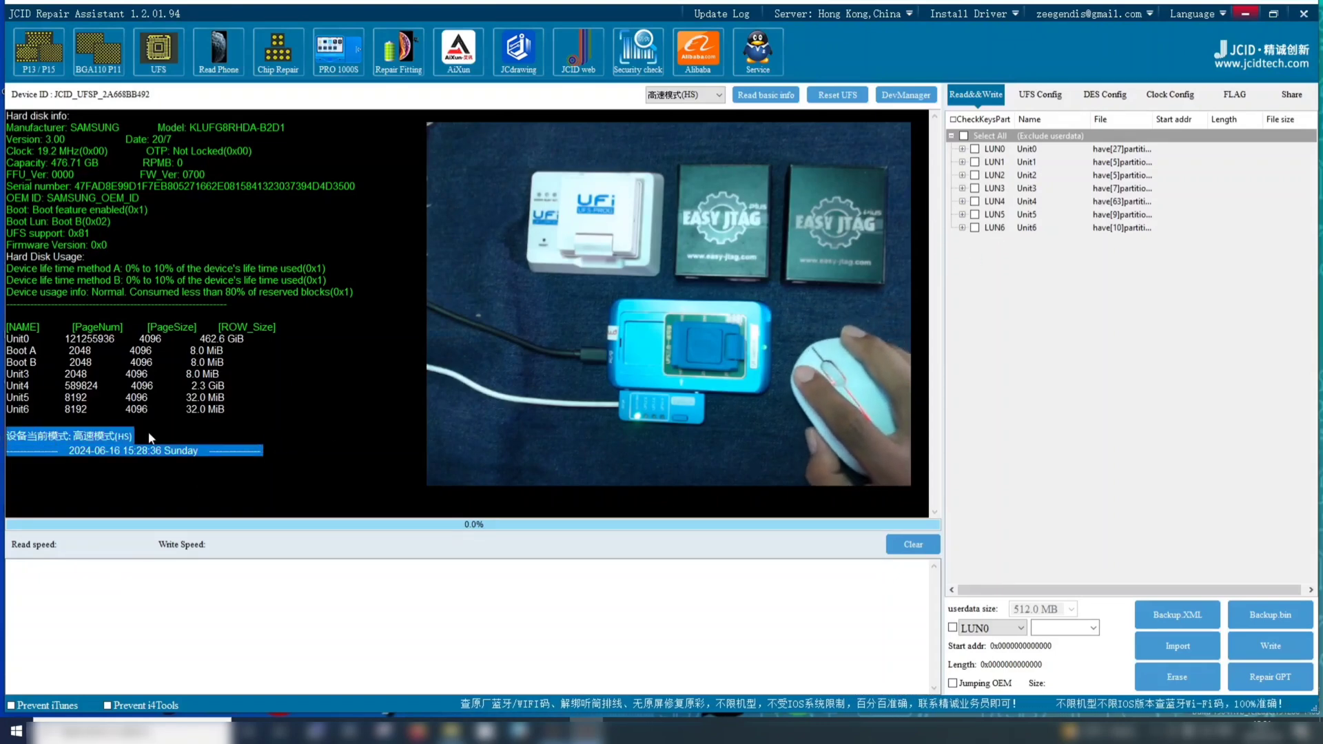
{"action": "left_click", "coordinate": [342, 418]}
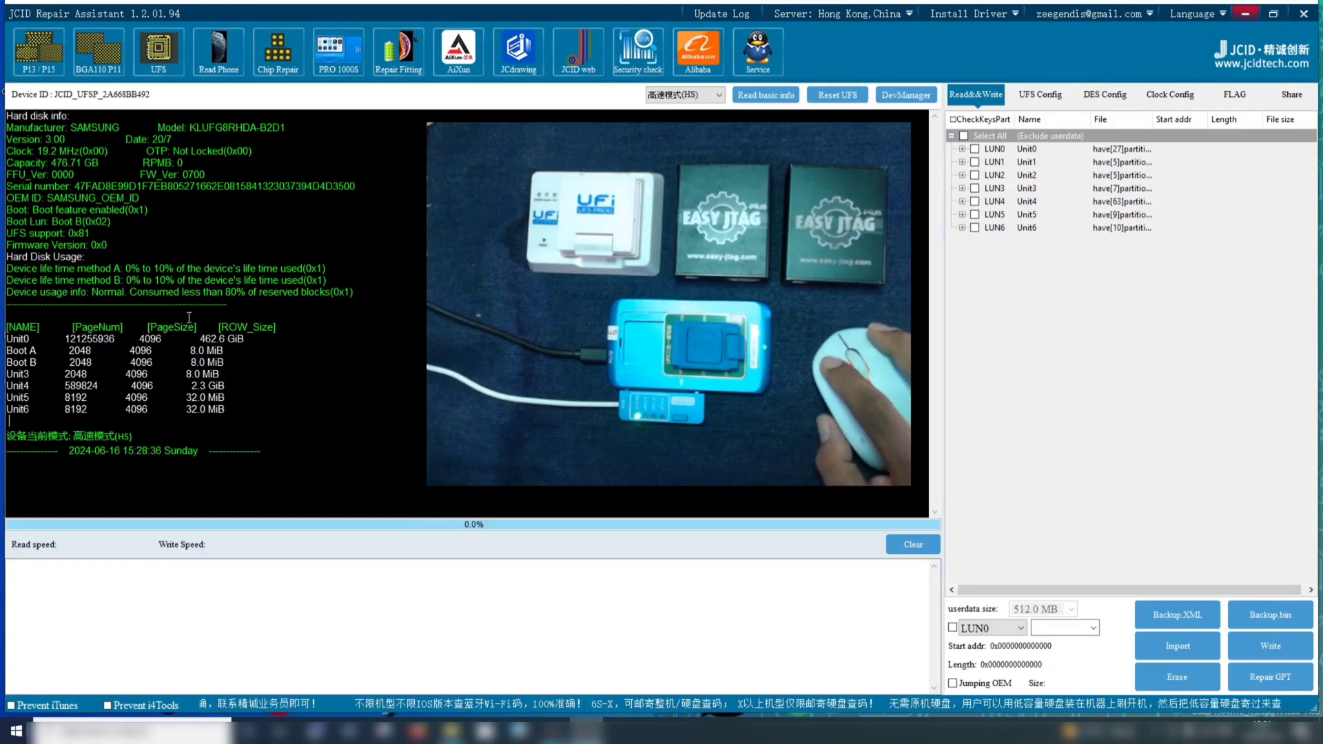
{"action": "left_click_drag", "start_coordinate": [282, 449], "coordinate": [7, 452]}
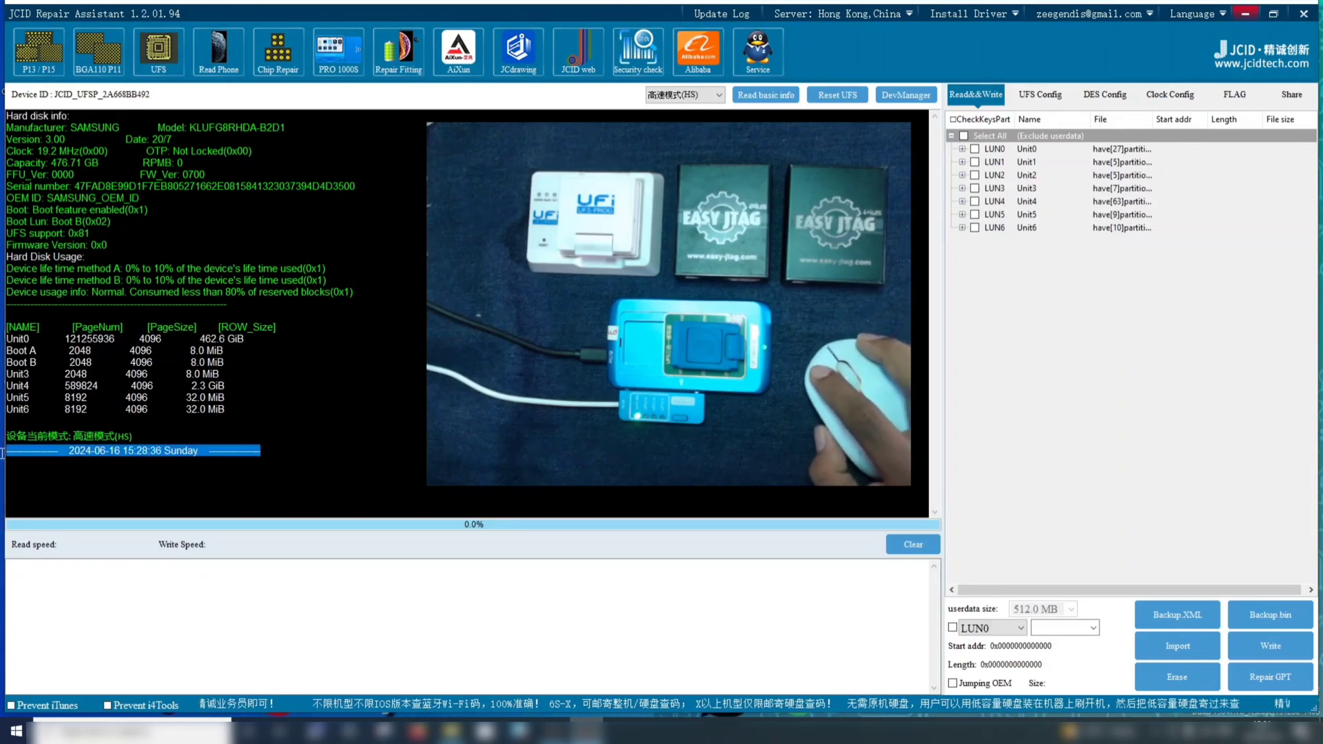
{"action": "left_click", "coordinate": [366, 384]}
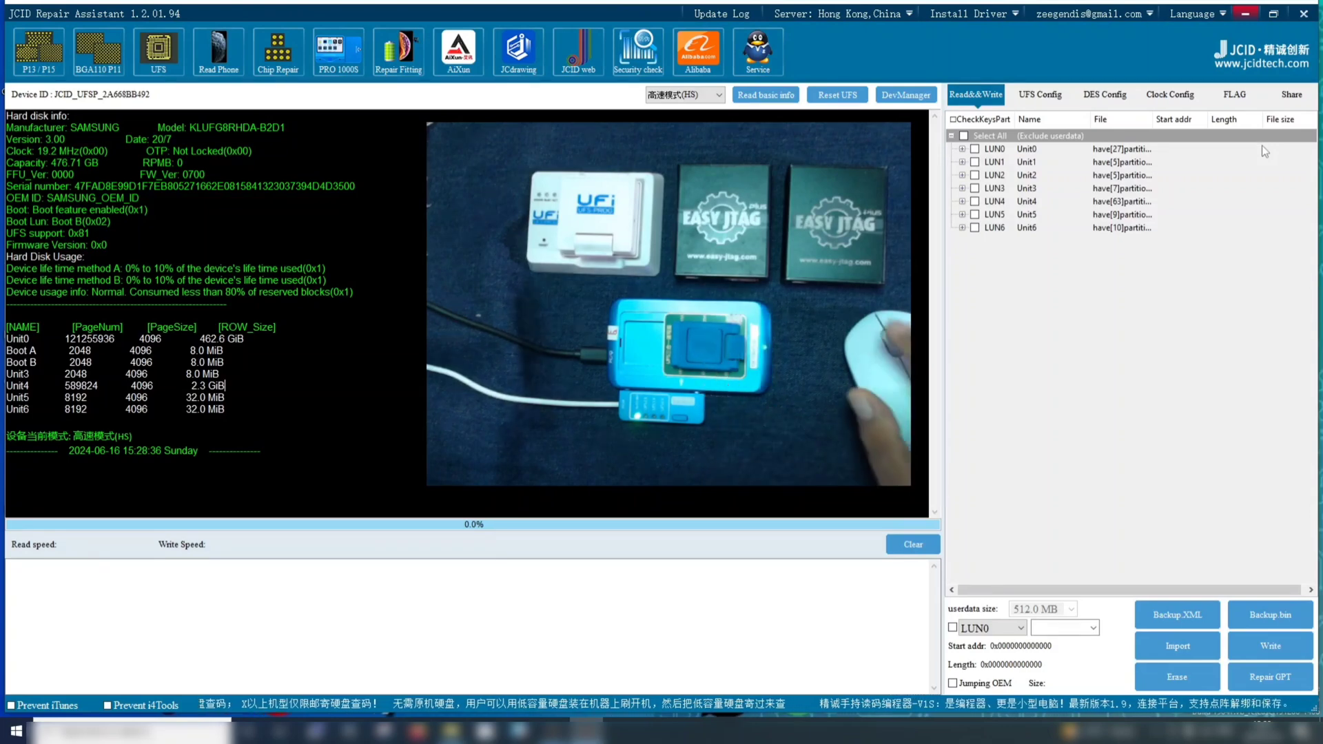
{"action": "left_click_drag", "start_coordinate": [268, 457], "coordinate": [211, 453]}
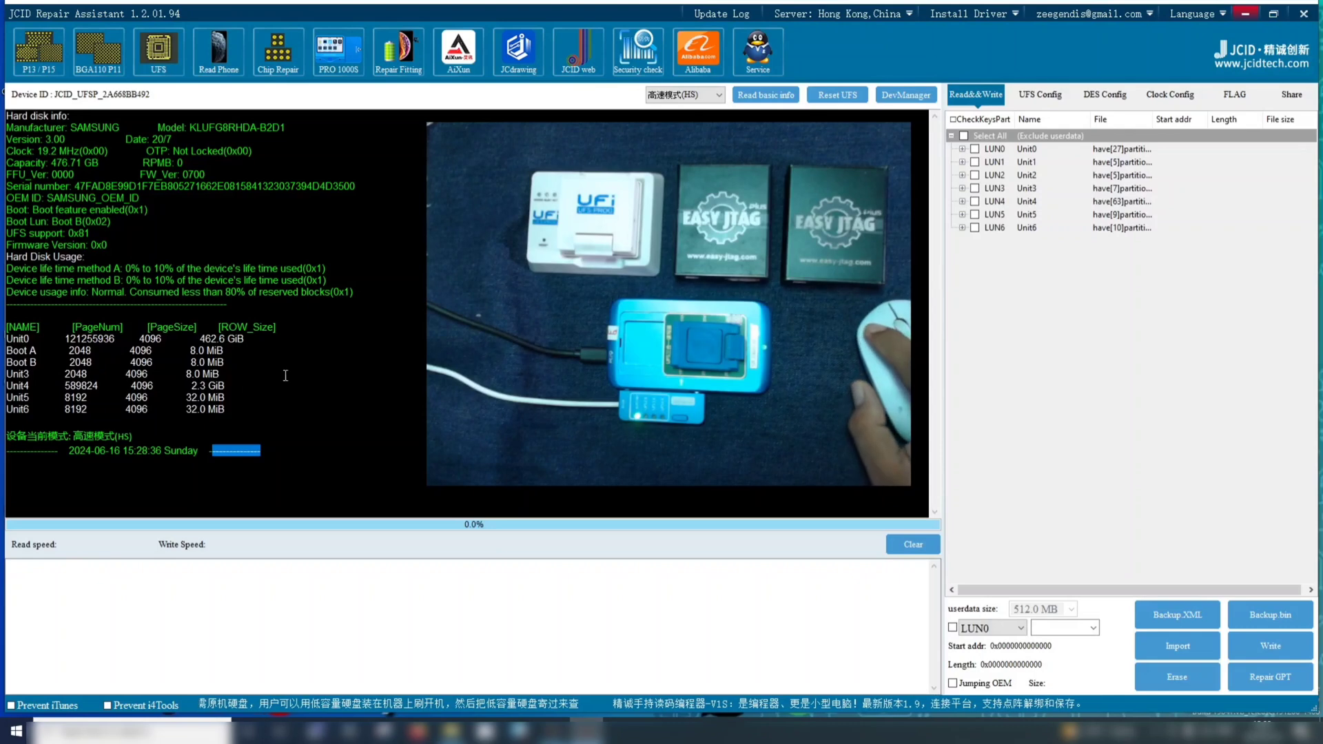
Read the UFS chip's basic information again
{"action": "left_click", "coordinate": [381, 363]}
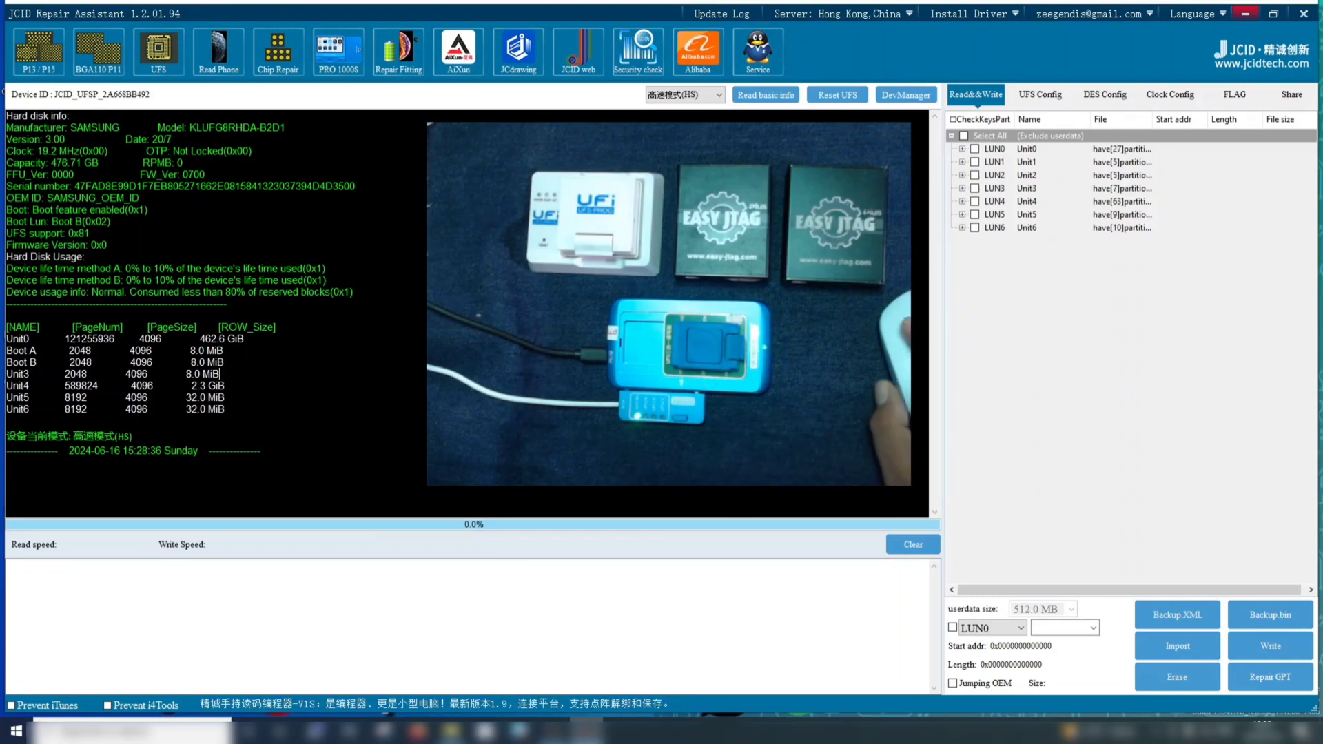
{"action": "left_click", "coordinate": [962, 216]}
{"action": "left_click", "coordinate": [962, 216]}
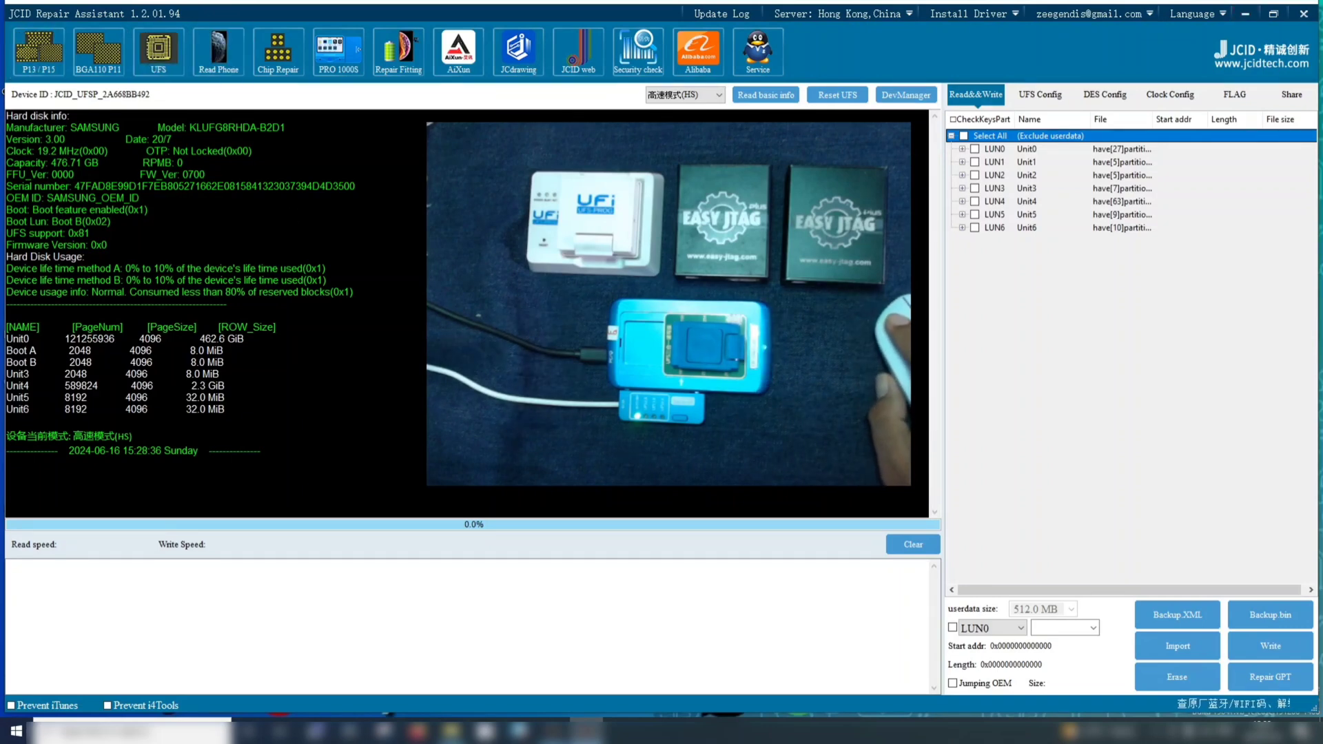
{"action": "left_click", "coordinate": [758, 91]}
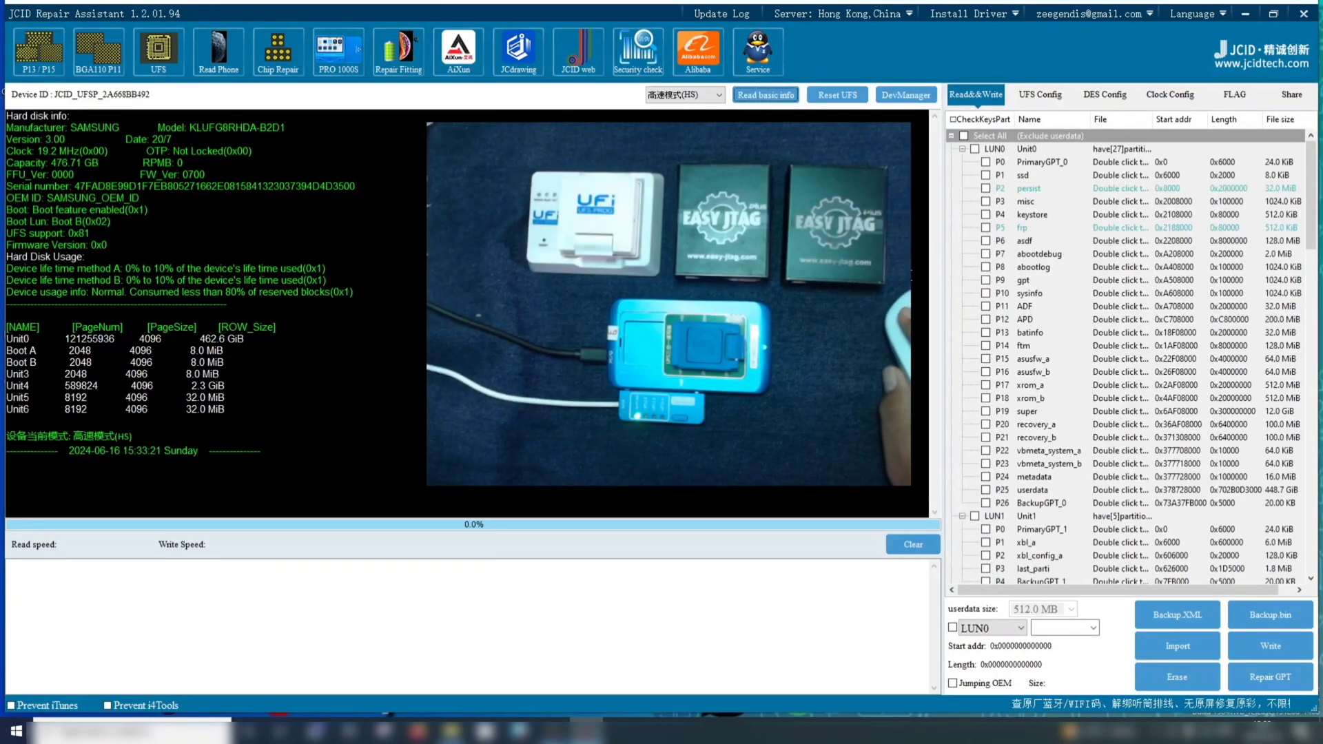
Collapse the refreshed partition lists of LUN0 through LUN6 to show only the LUN entries
{"action": "left_click", "coordinate": [1039, 96]}
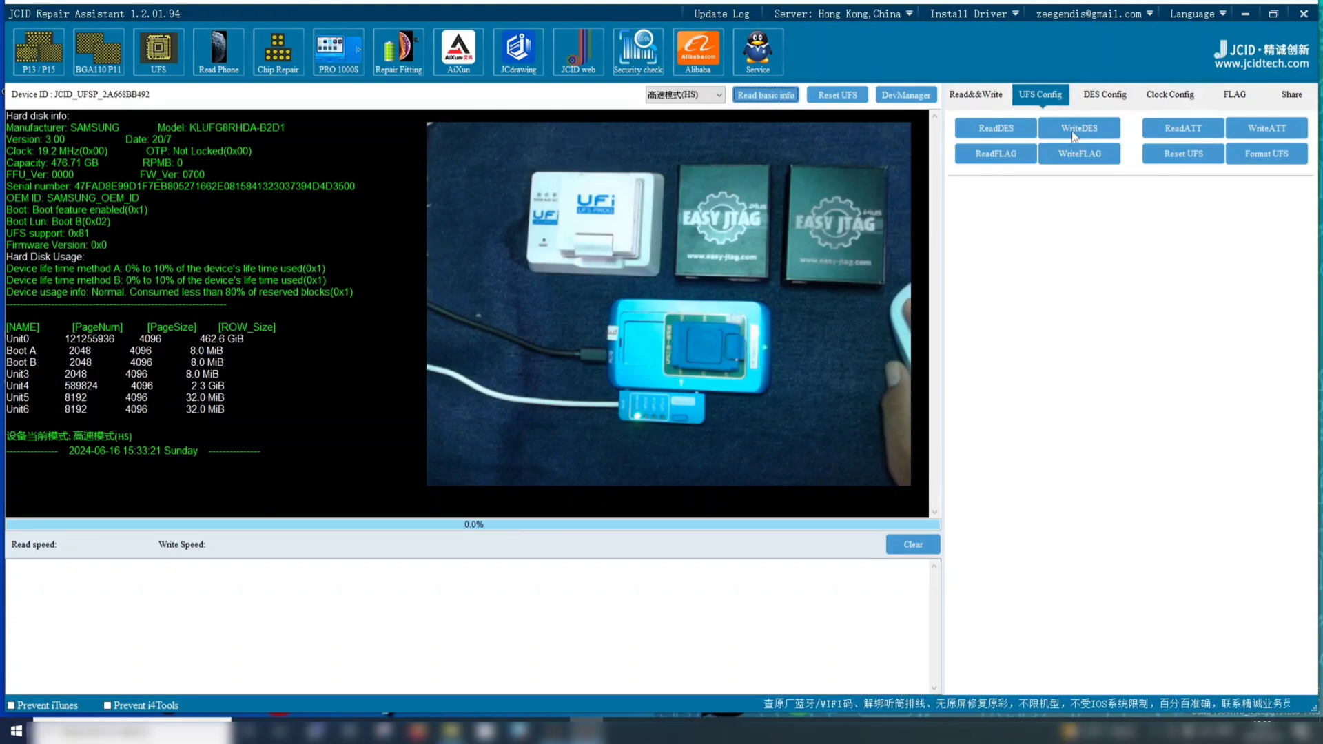
{"action": "left_click", "coordinate": [975, 94]}
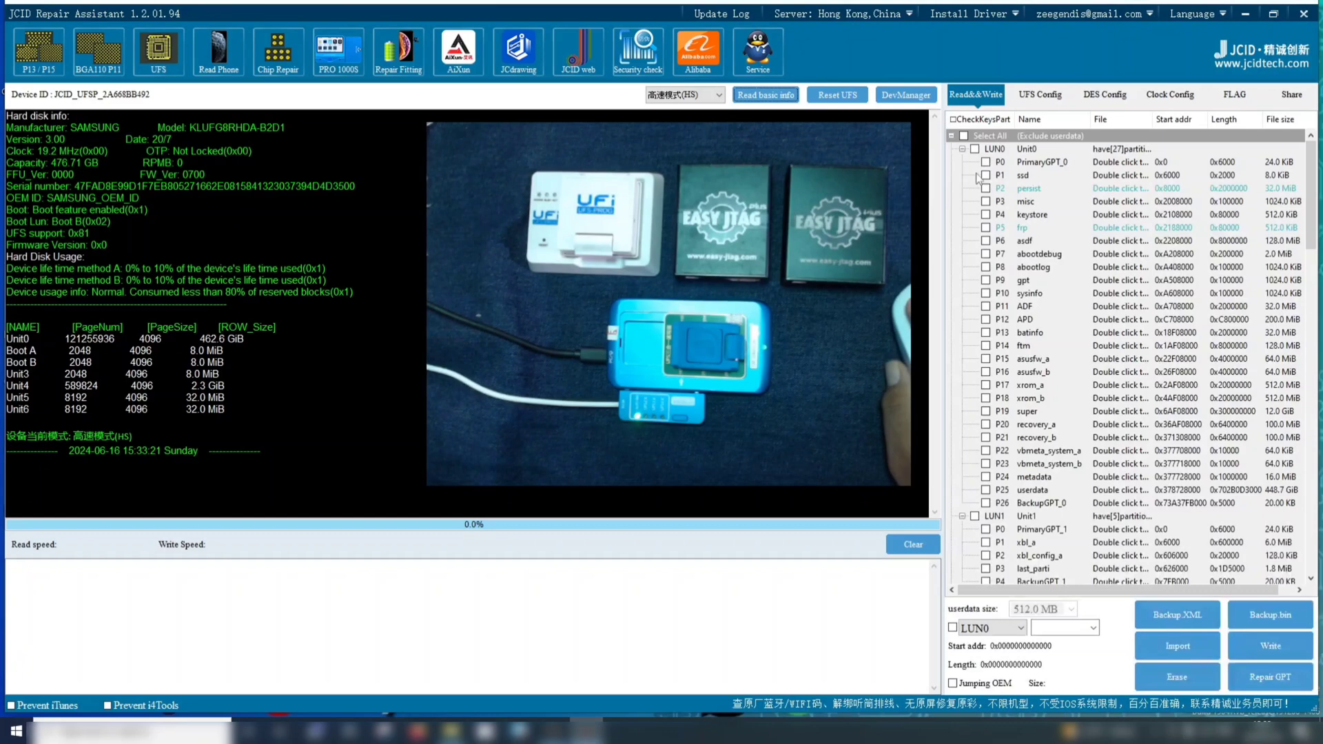
{"action": "left_click", "coordinate": [953, 136]}
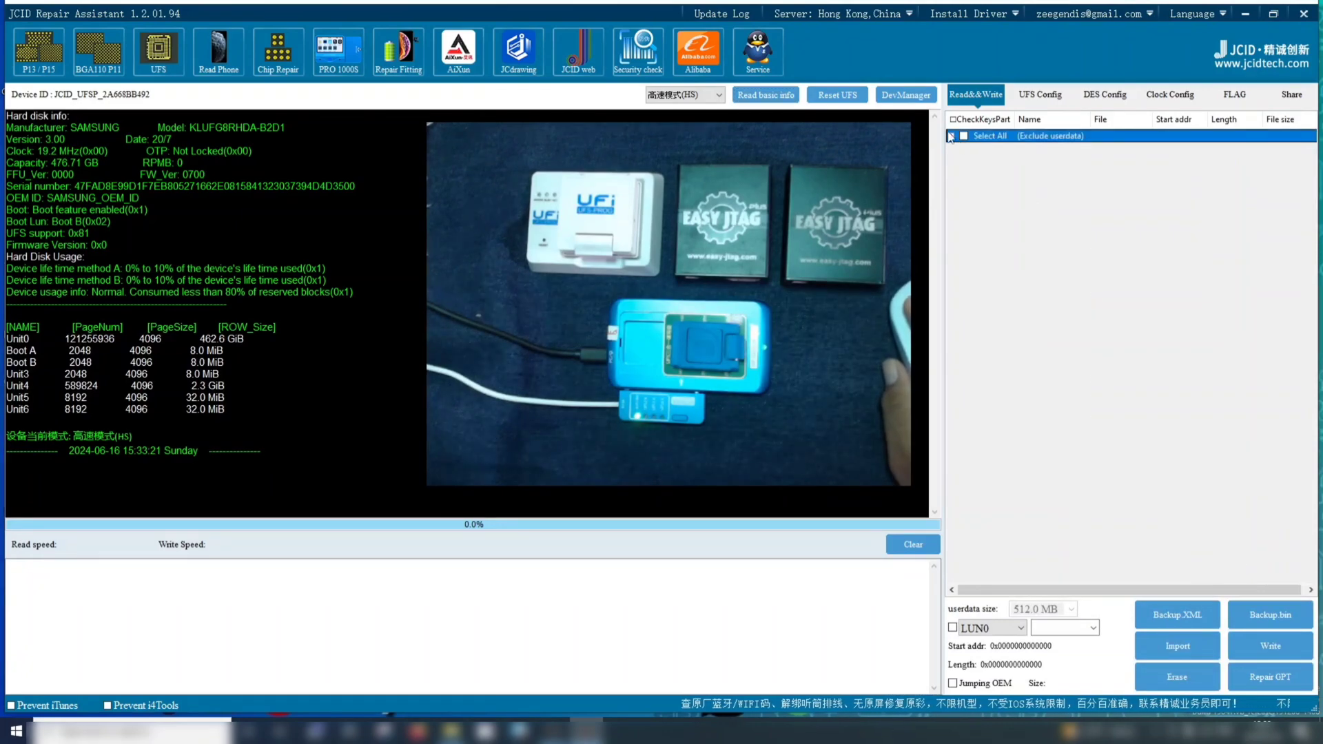
{"action": "left_click", "coordinate": [951, 136]}
{"action": "left_click", "coordinate": [965, 151]}
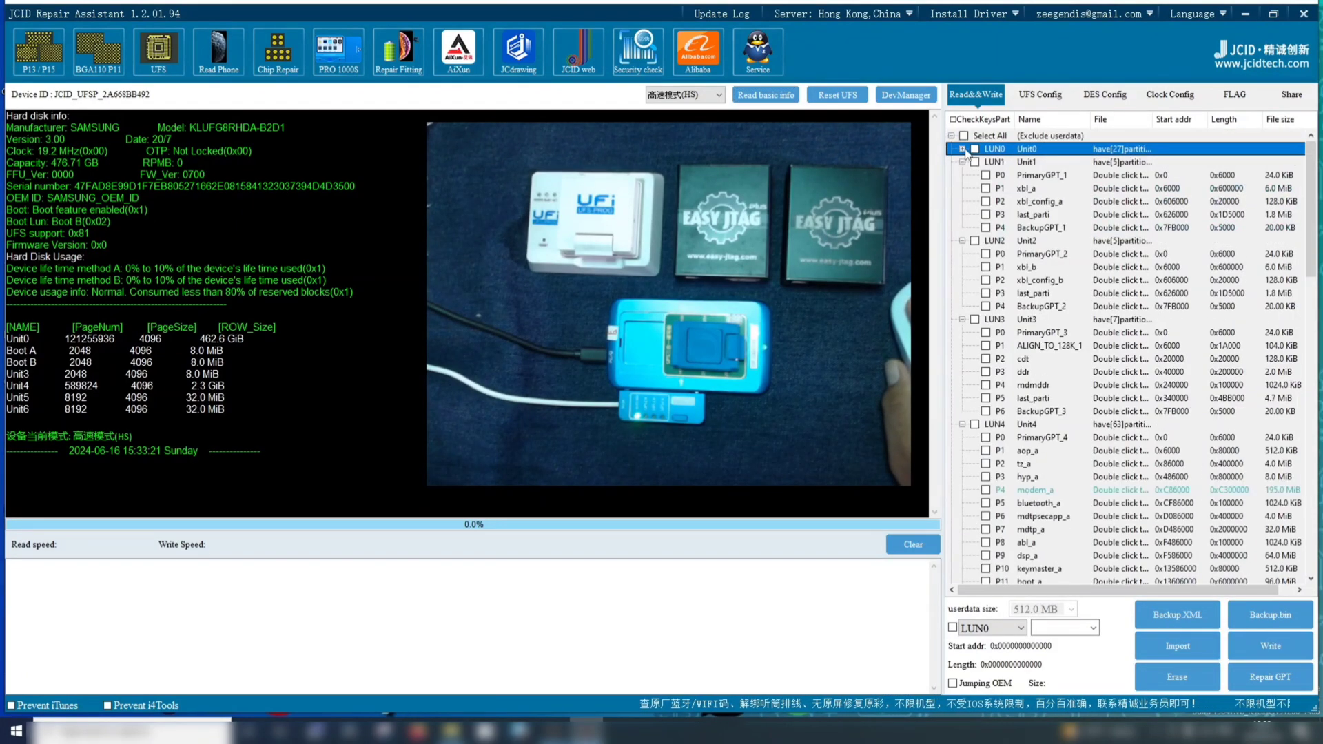
{"action": "left_click", "coordinate": [963, 163]}
{"action": "left_click", "coordinate": [962, 175]}
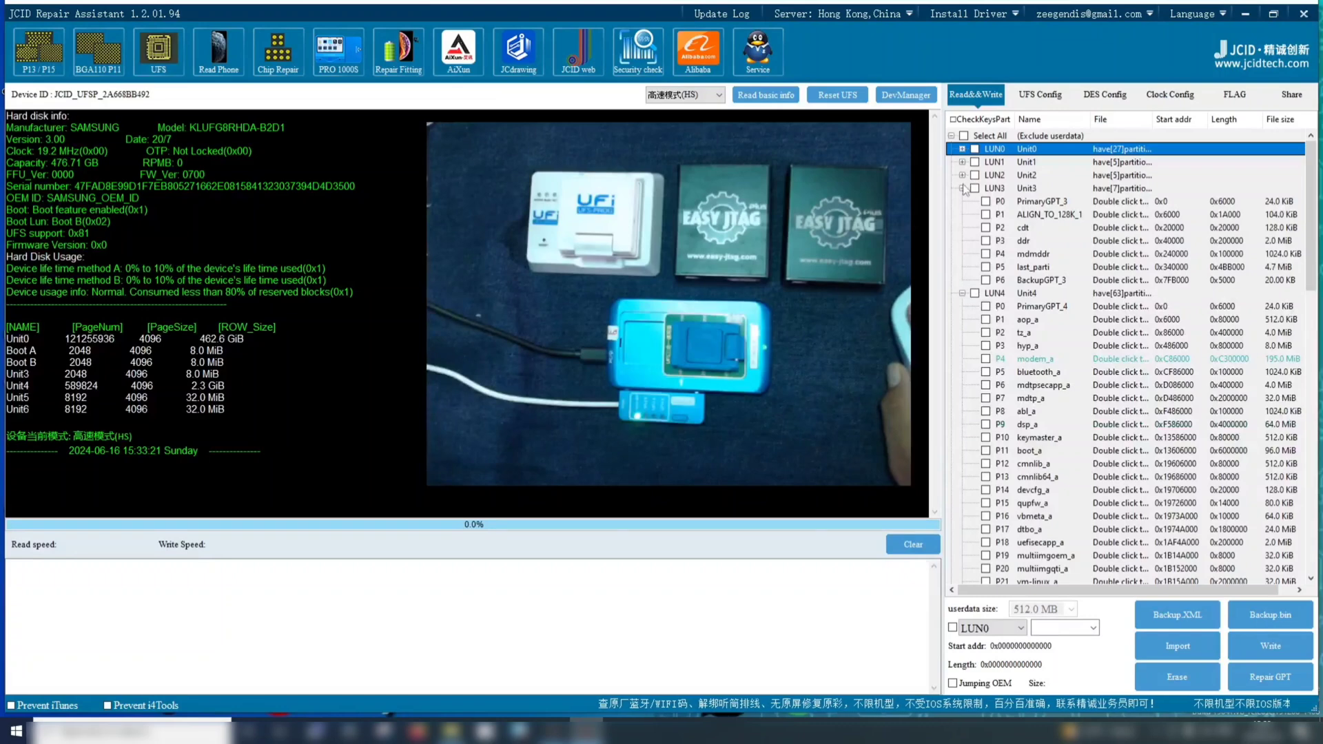
{"action": "left_click", "coordinate": [963, 189]}
{"action": "left_click", "coordinate": [963, 201]}
{"action": "left_click", "coordinate": [963, 214]}
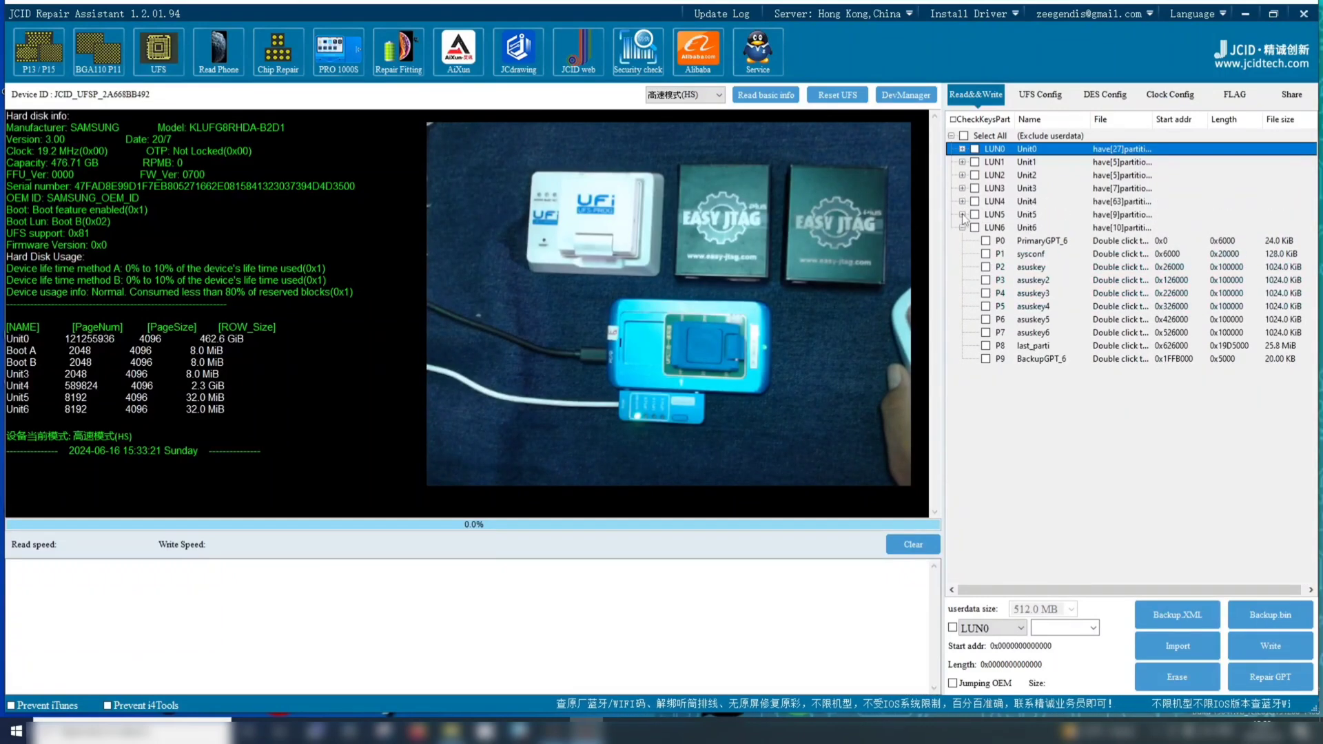
{"action": "left_click", "coordinate": [963, 228]}
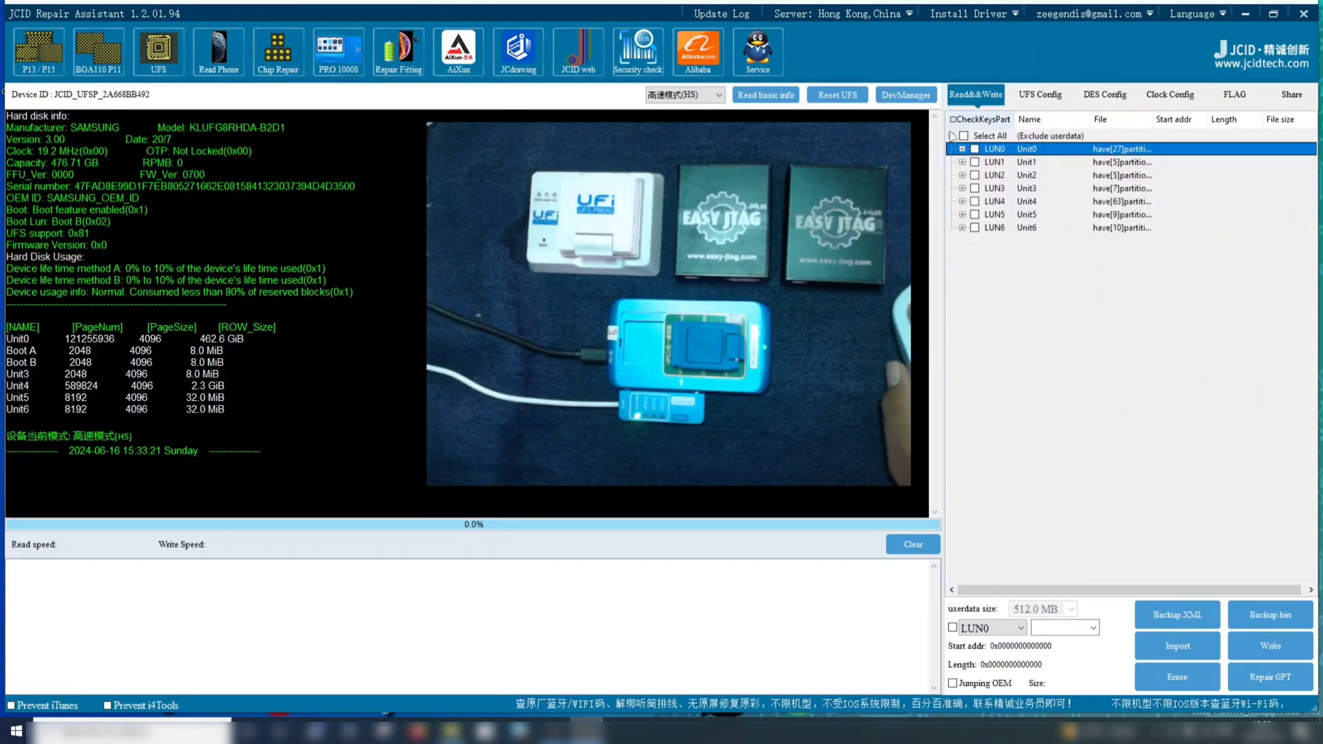
{"action": "left_click", "coordinate": [826, 290]}
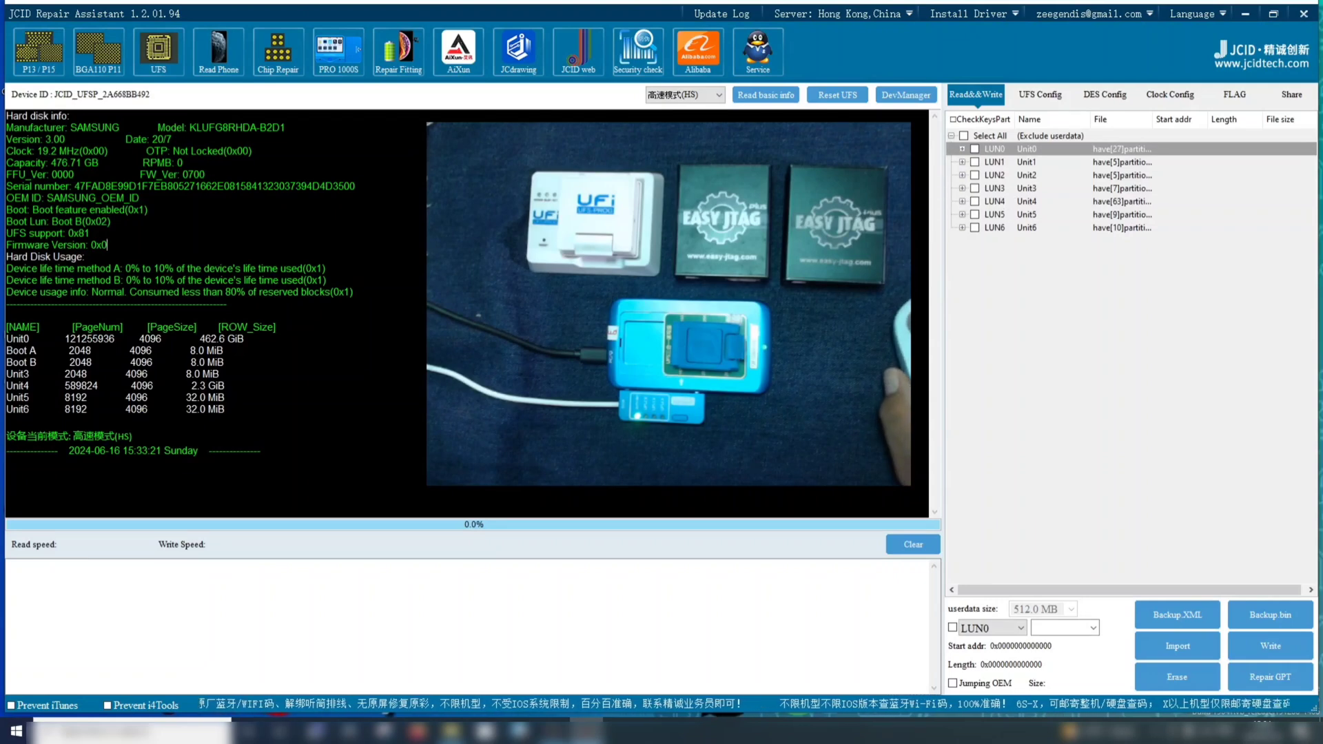
{"action": "left_click", "coordinate": [107, 245]}
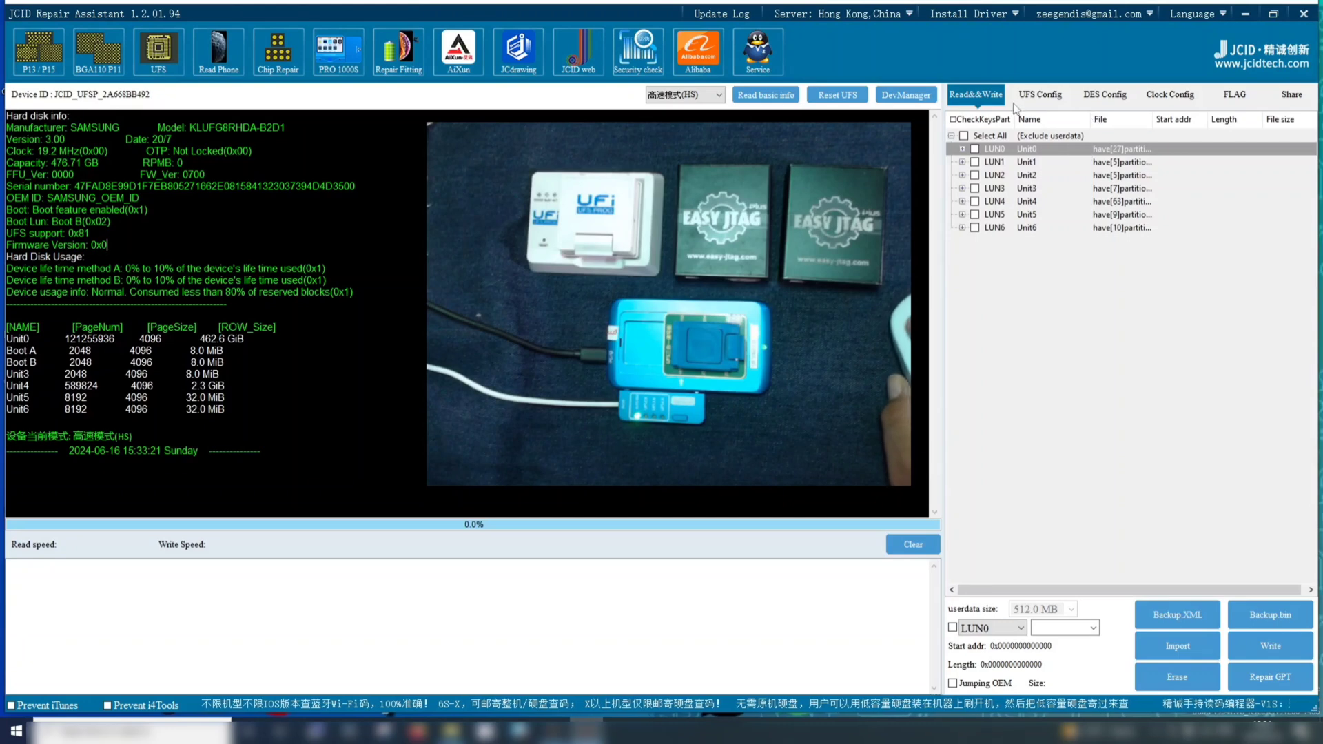
{"action": "left_click", "coordinate": [1034, 97]}
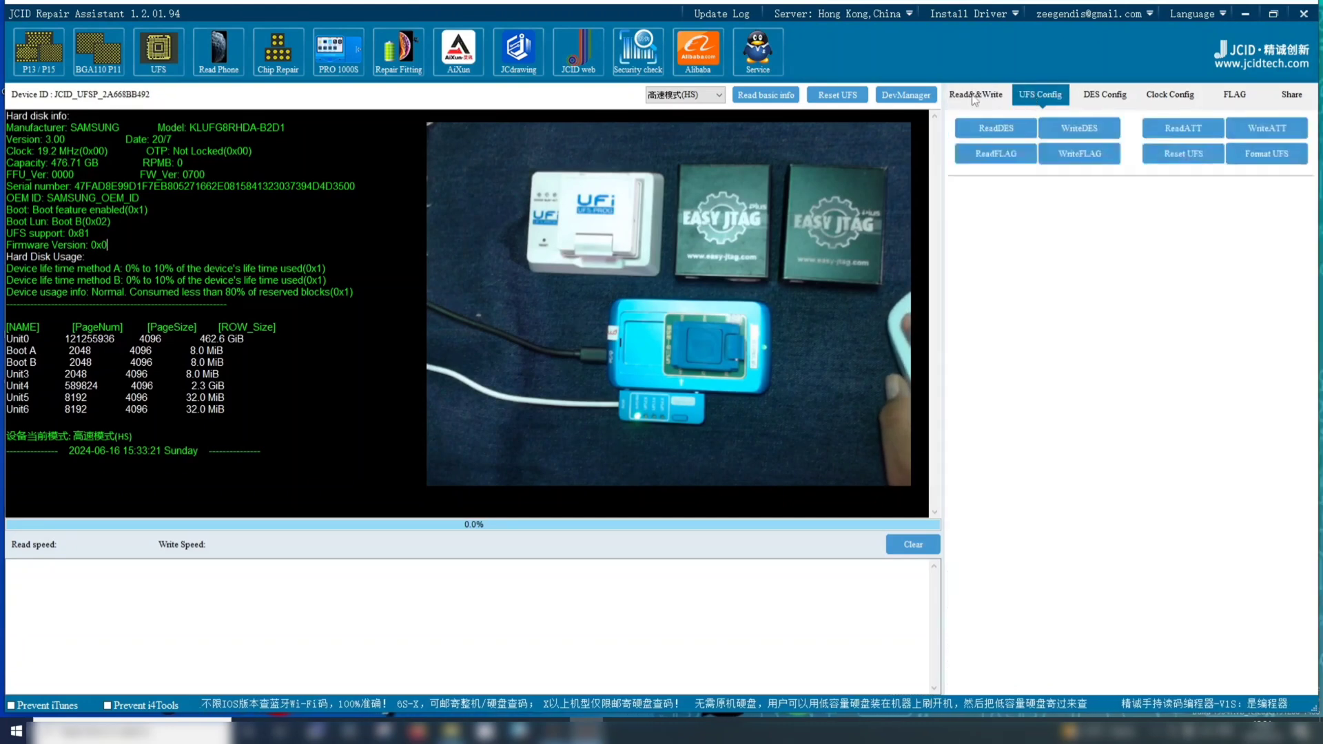
{"action": "left_click", "coordinate": [973, 96]}
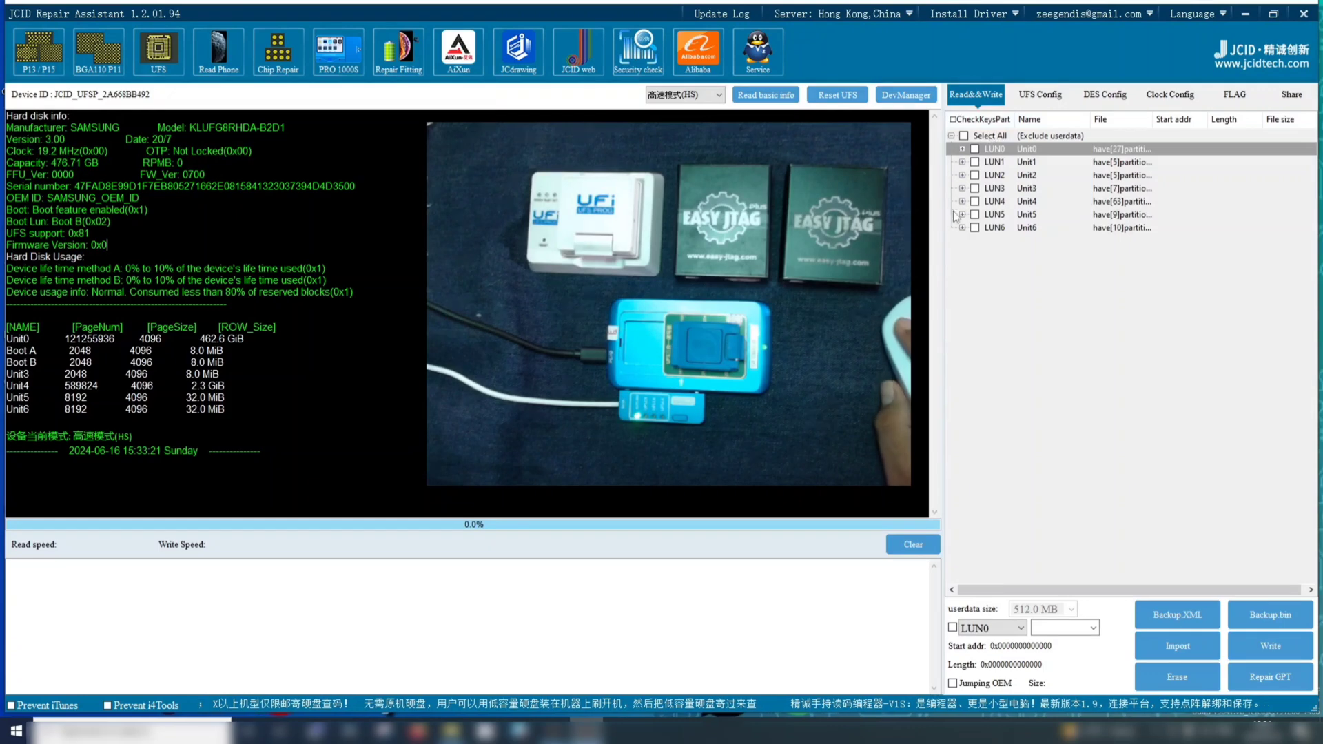
Write the UFS RESET FIX descriptor file from the Config Reset folder under 11. JC File > Config on drive D to the chip
{"action": "left_click", "coordinate": [1042, 98]}
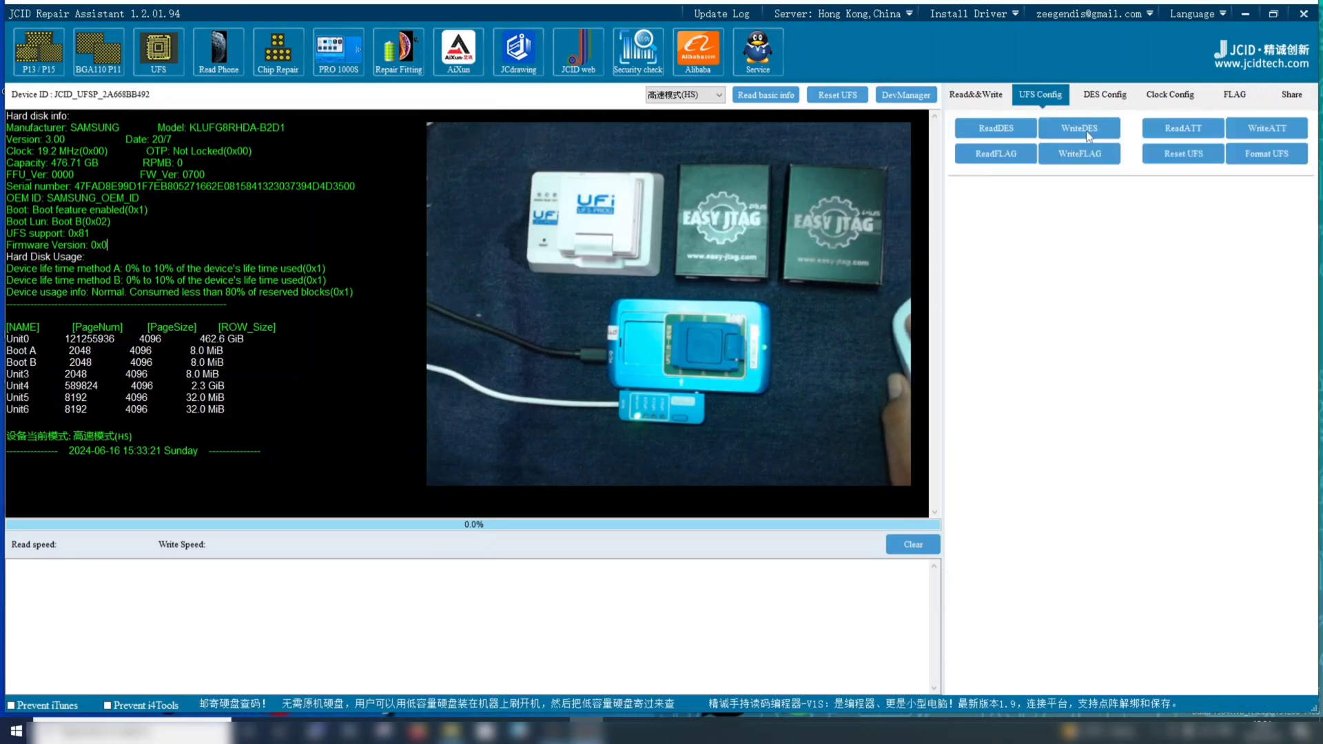
{"action": "left_click", "coordinate": [1088, 130]}
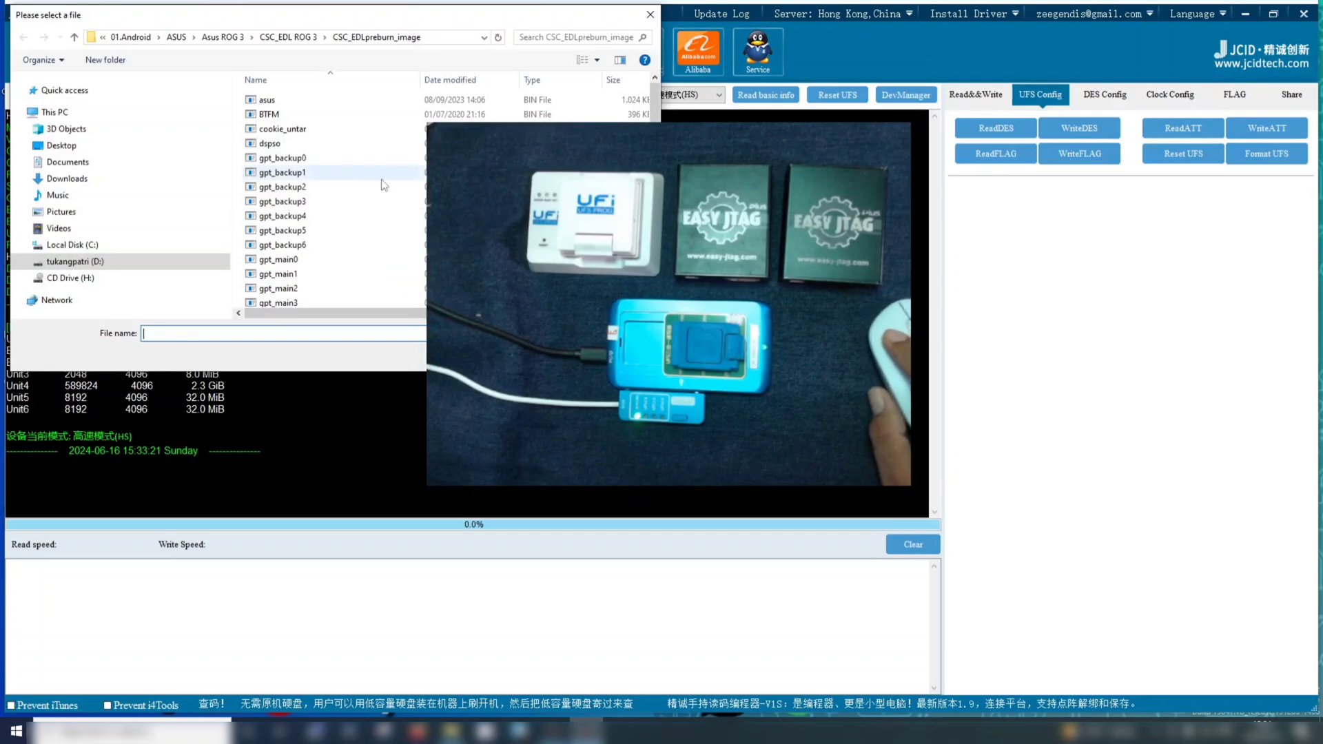
{"action": "left_click", "coordinate": [81, 262]}
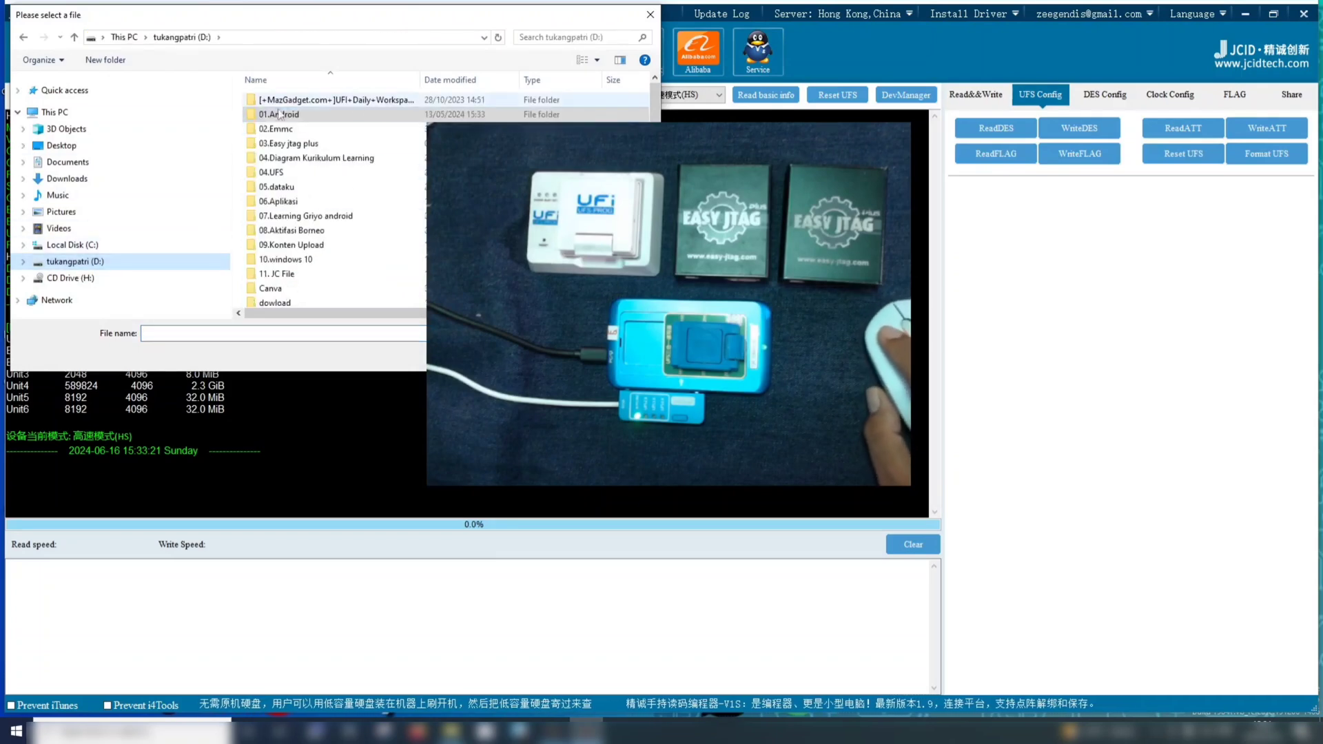
{"action": "double_click", "coordinate": [301, 273]}
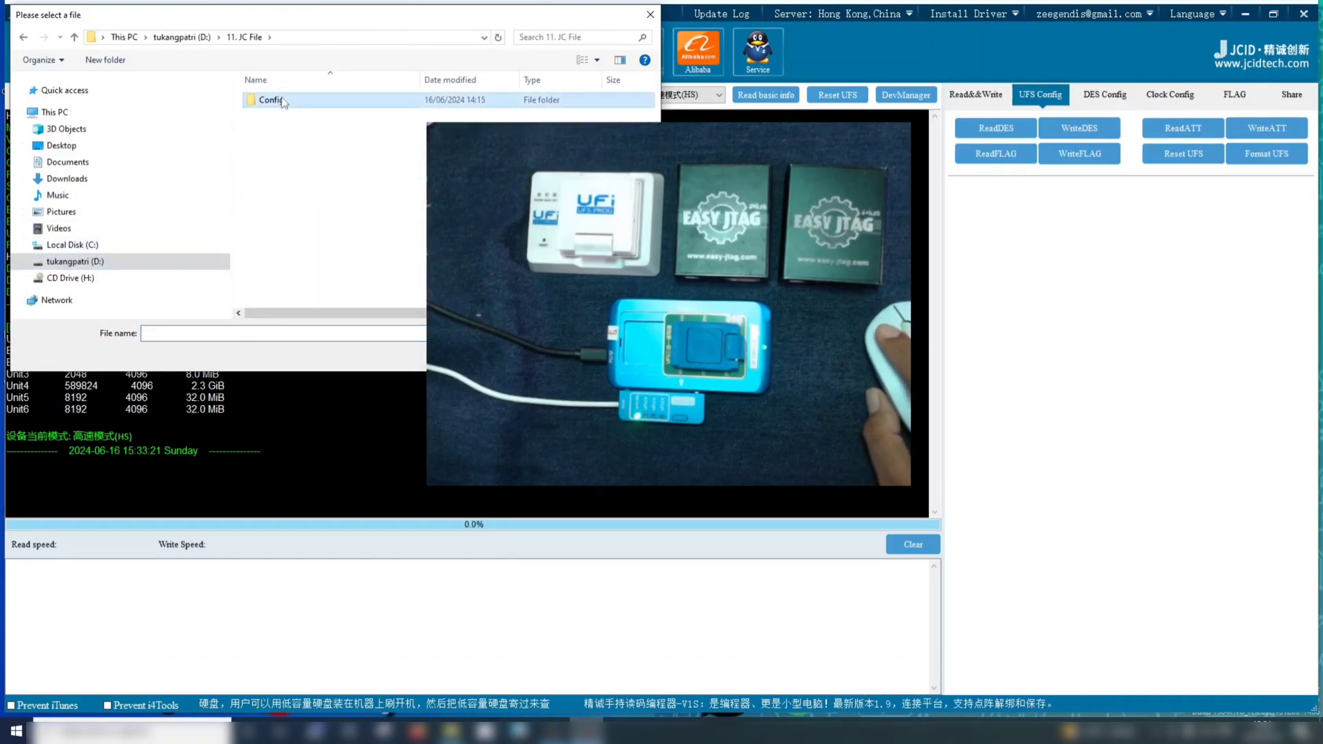
{"action": "double_click", "coordinate": [329, 98]}
{"action": "double_click", "coordinate": [328, 98]}
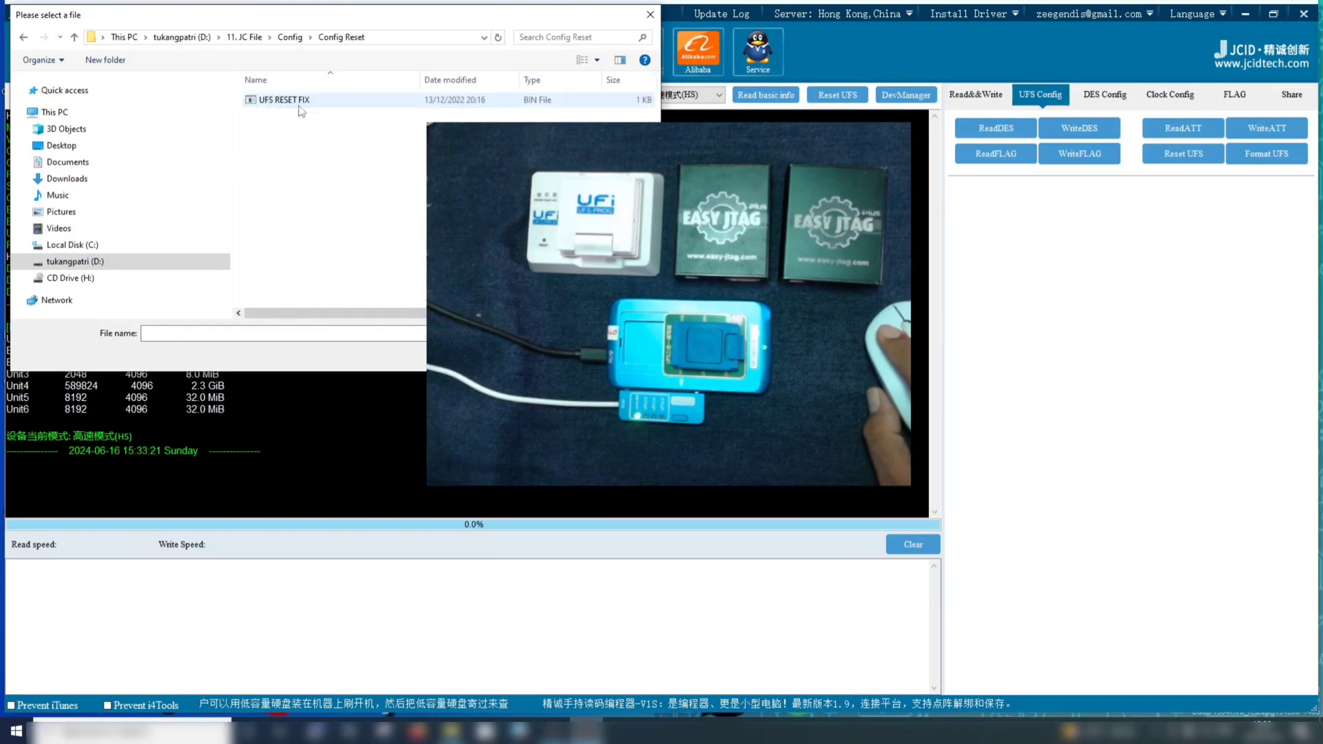
{"action": "left_click", "coordinate": [293, 101]}
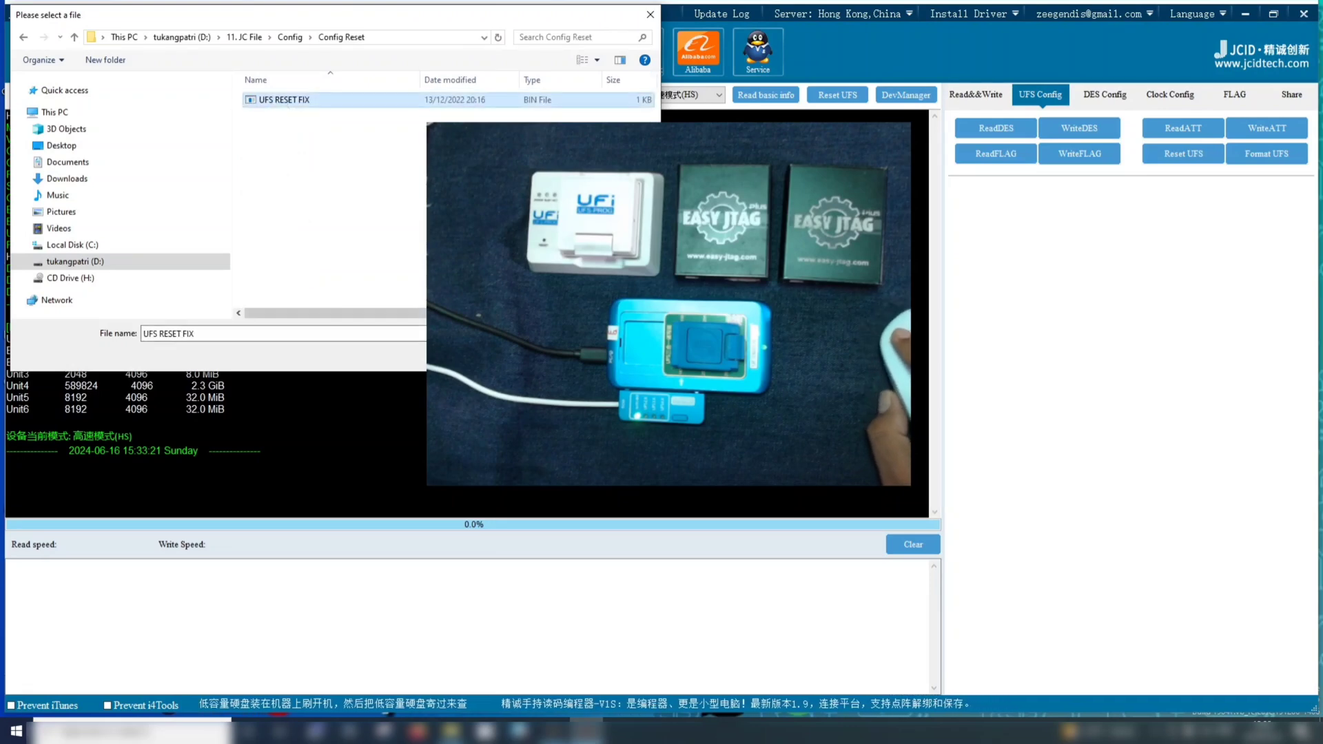
{"action": "double_click", "coordinate": [292, 101]}
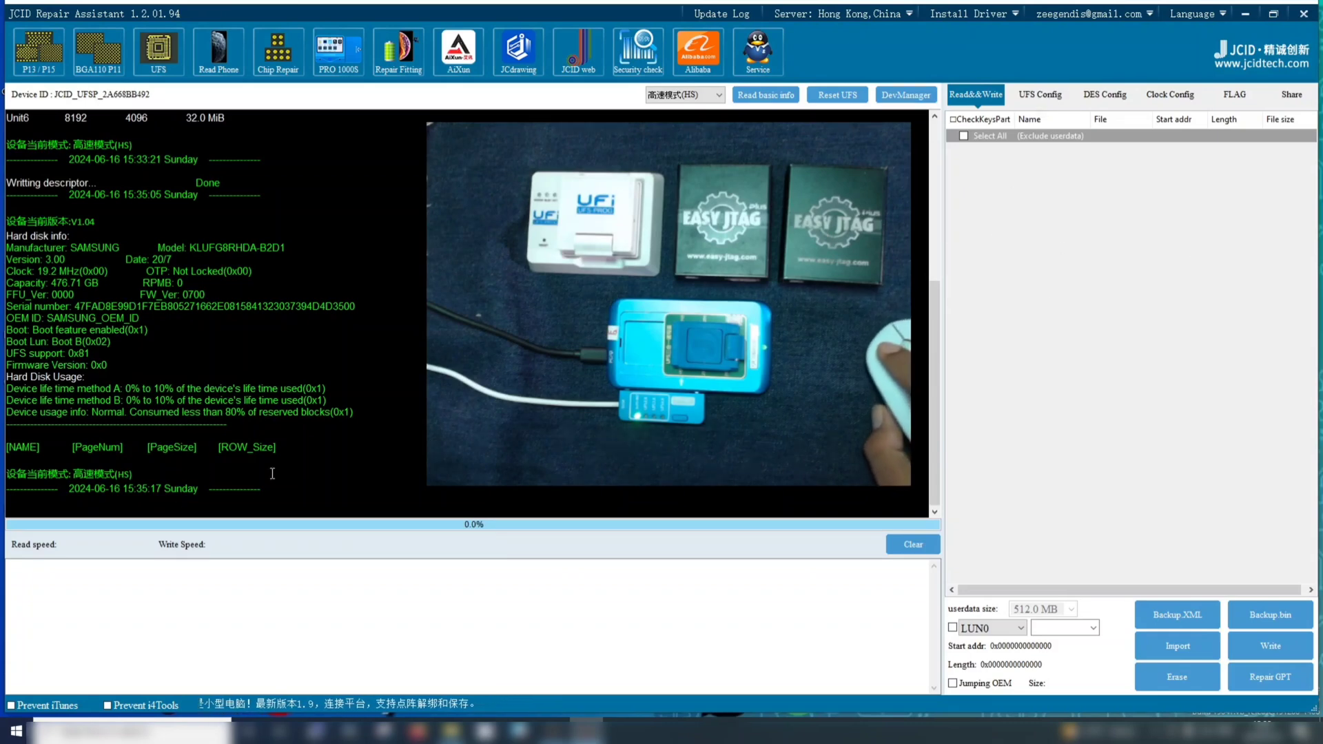
Review the hard disk info logged after the descriptor write, checking the capacity entry
{"action": "scroll", "coordinate": [186, 384], "scroll_direction": "up", "scroll_amount": 1}
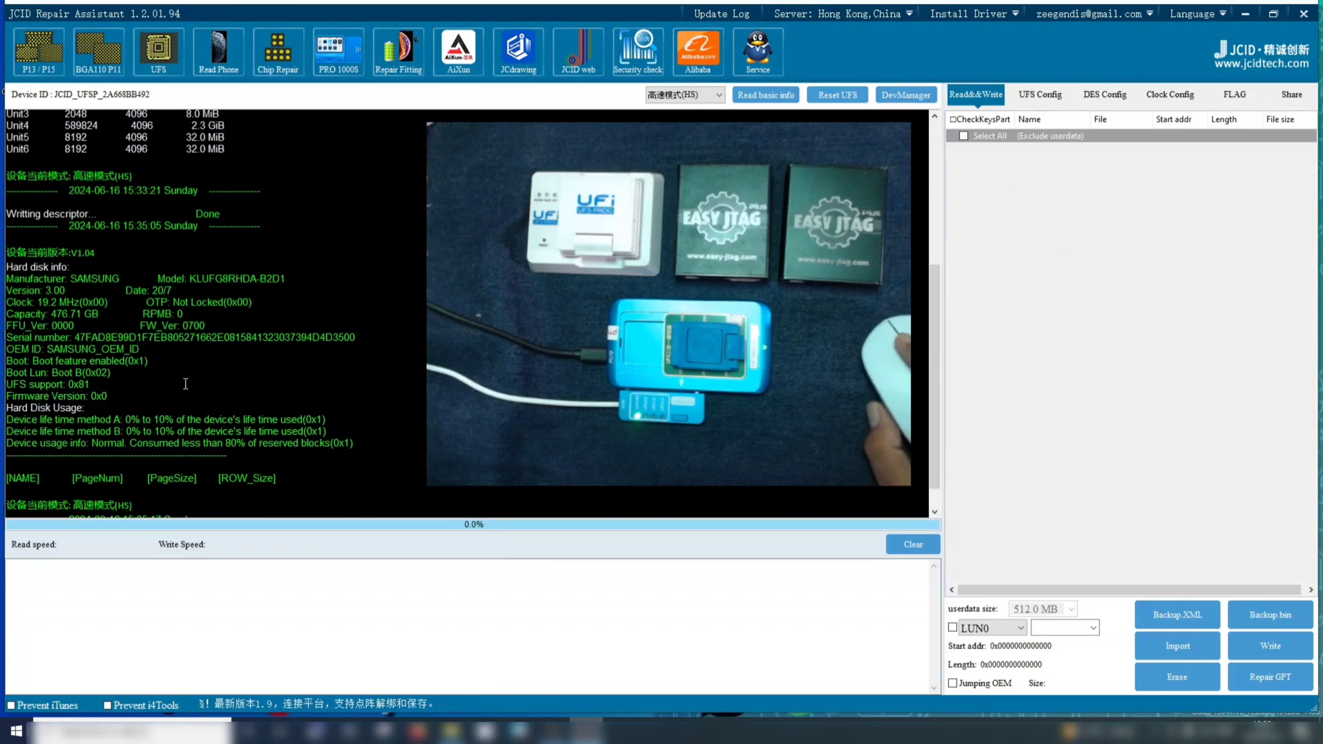
{"action": "scroll", "coordinate": [186, 383], "scroll_direction": "up", "scroll_amount": 1}
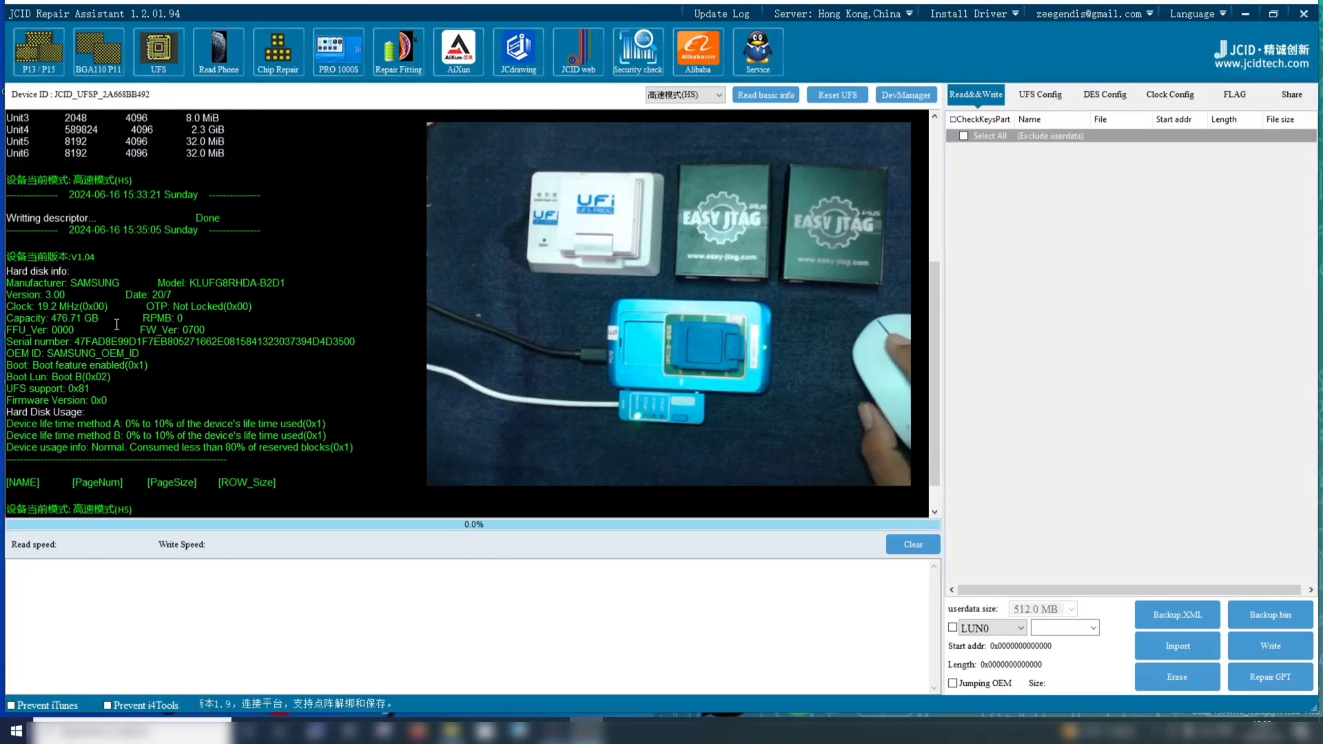
{"action": "left_click_drag", "start_coordinate": [107, 322], "coordinate": [6, 318]}
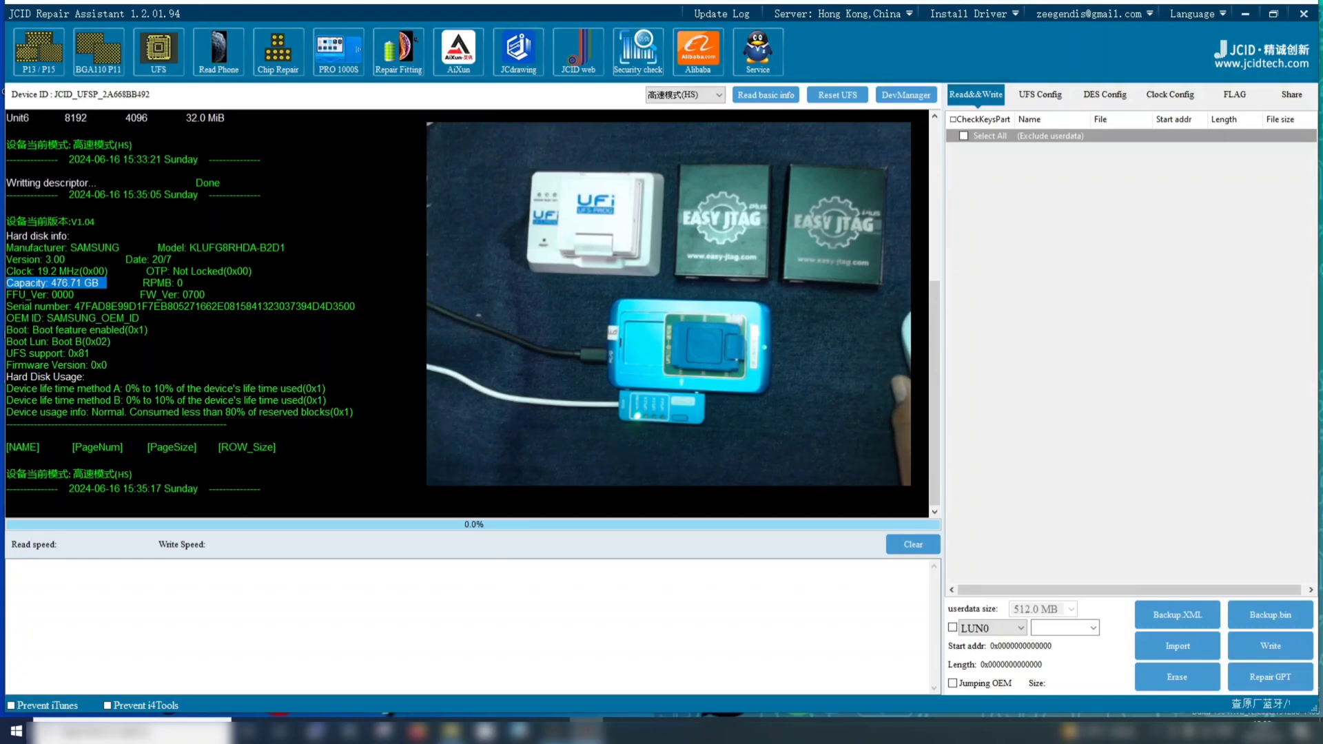
Write the KLUFG8RHDA-B2D1_descriptor file from the Poco X3 folder under Config to the chip
{"action": "left_click", "coordinate": [1052, 97]}
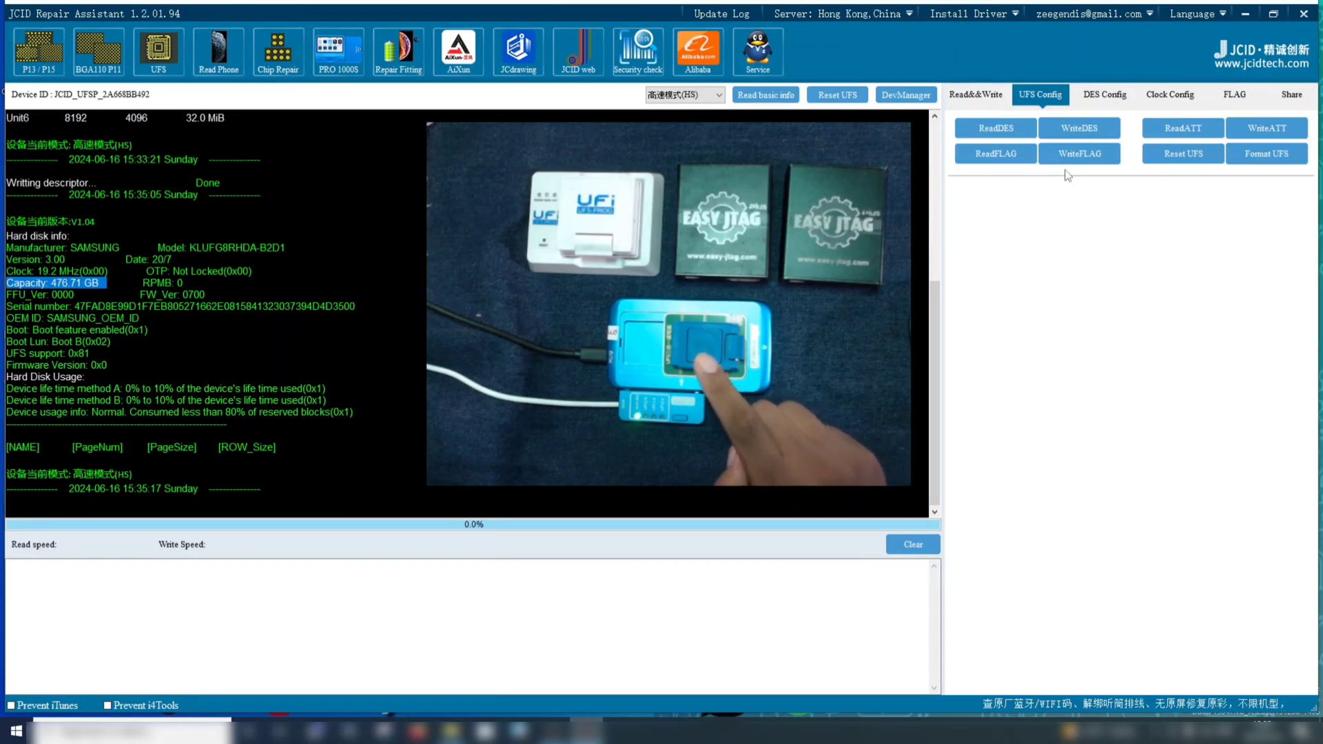
{"action": "left_click", "coordinate": [1080, 128]}
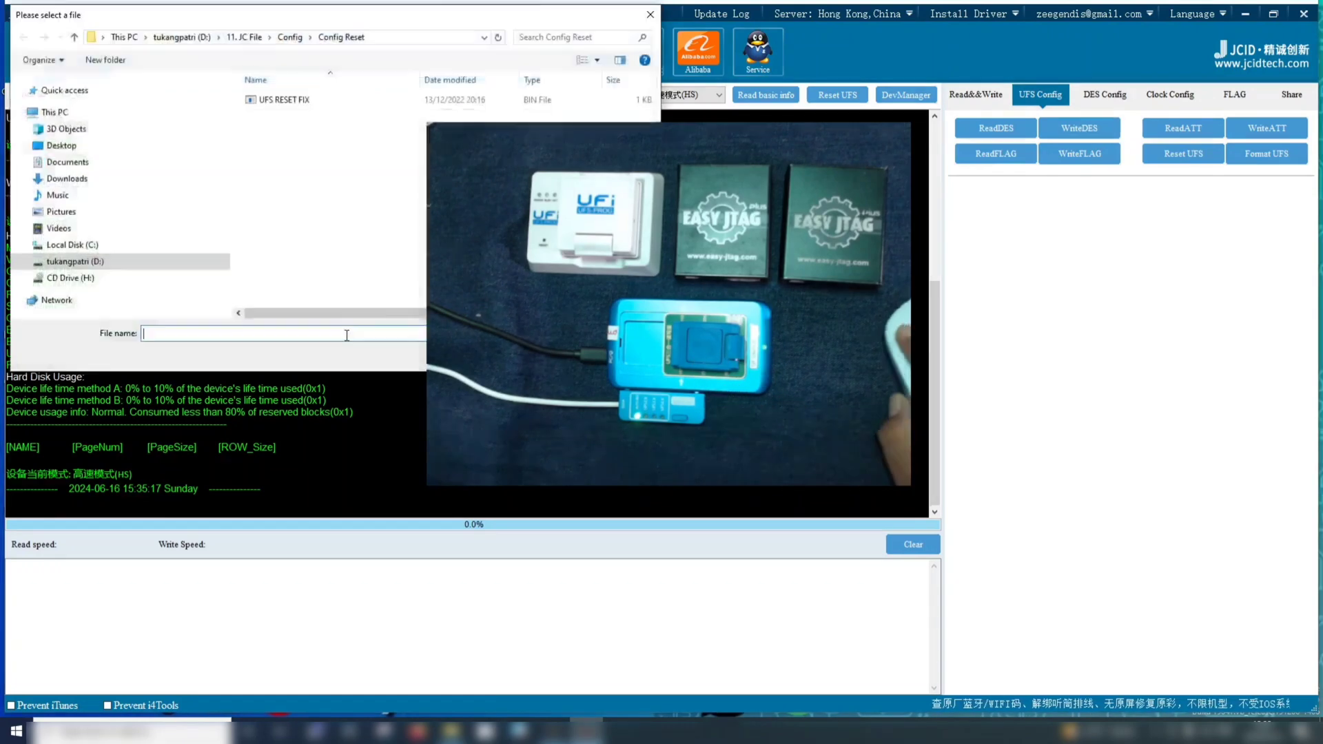
{"action": "left_click", "coordinate": [289, 37]}
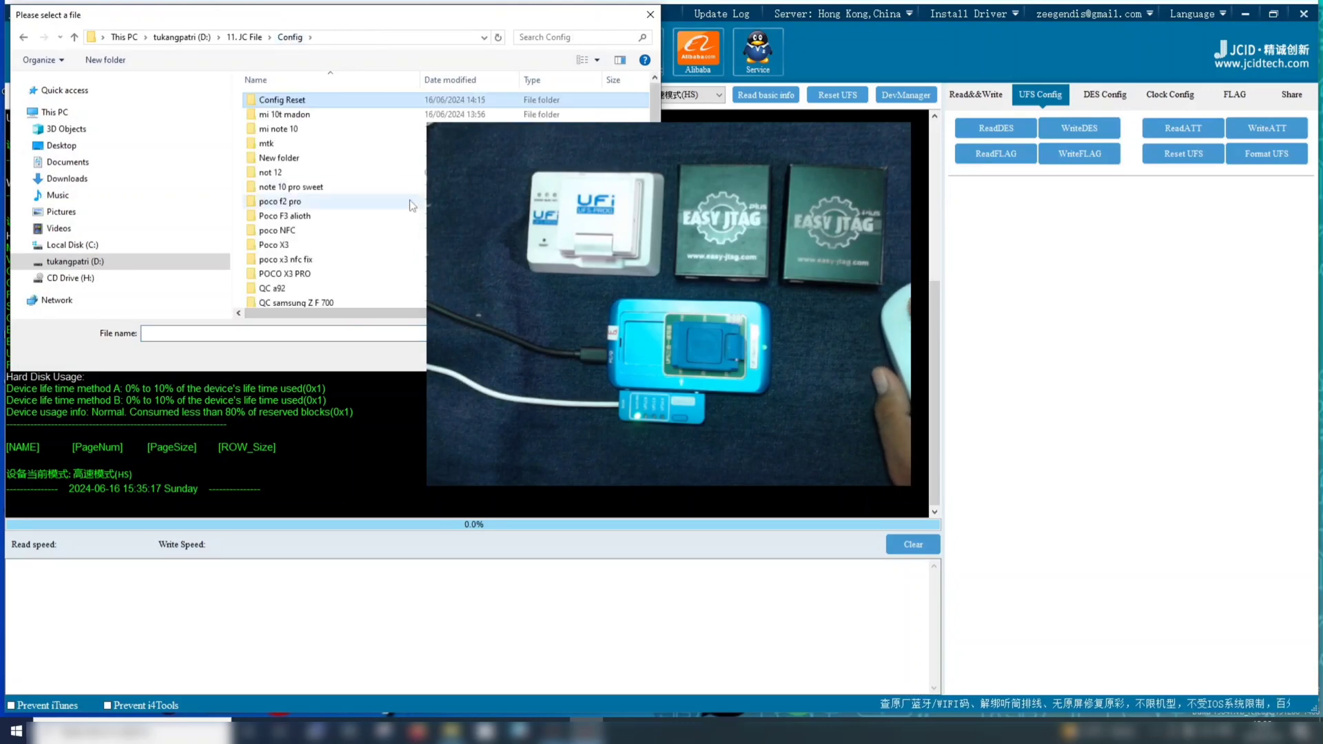
{"action": "double_click", "coordinate": [282, 244]}
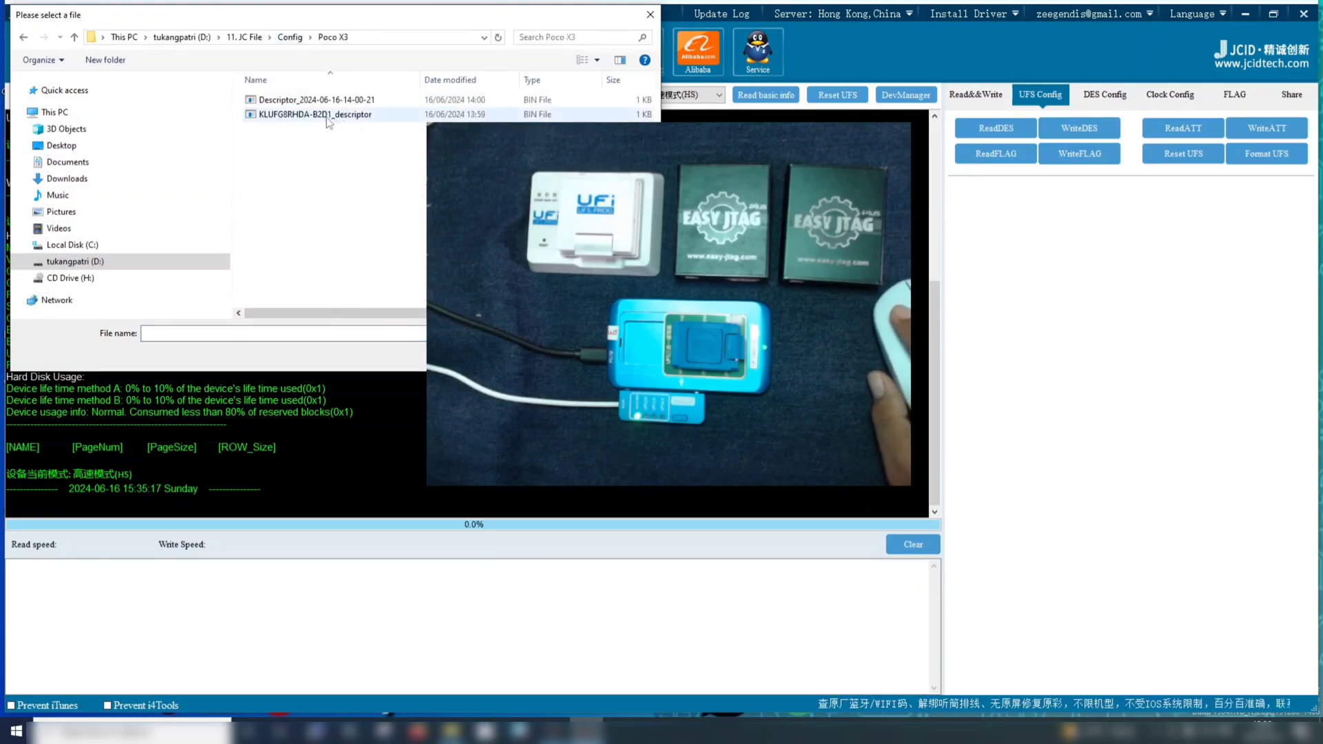
{"action": "left_click", "coordinate": [328, 115]}
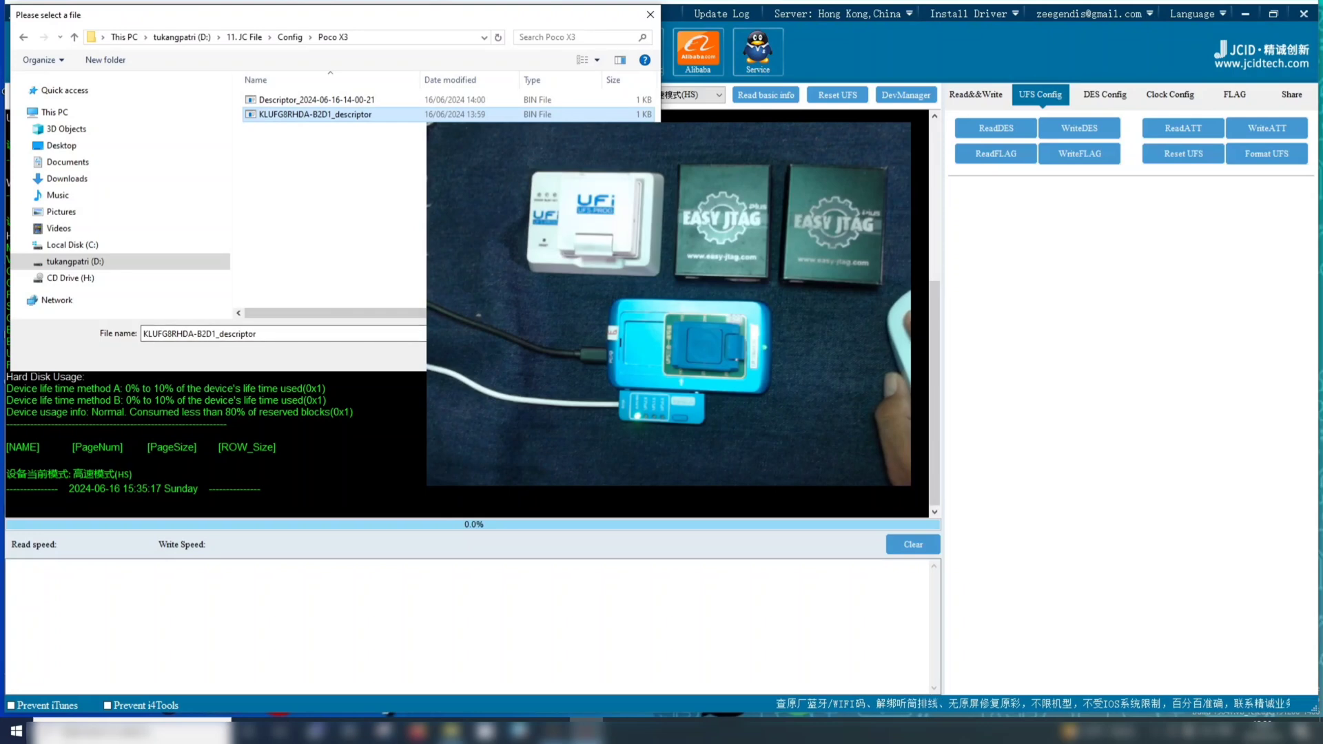
{"action": "key", "text": "Return"}
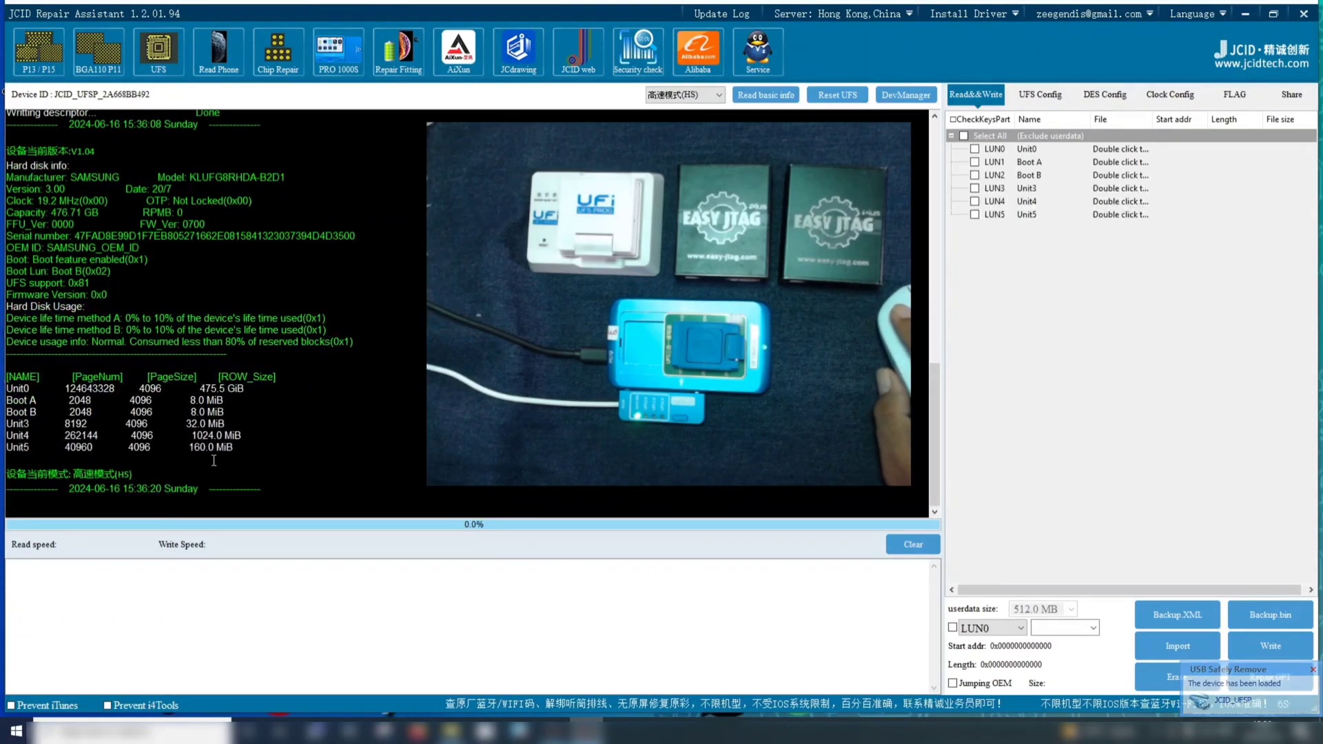
Examine the unit table rows from Unit0 to Unit5 in the latest read, including Boot A and Boot B
{"action": "left_click_drag", "start_coordinate": [206, 448], "coordinate": [2, 380]}
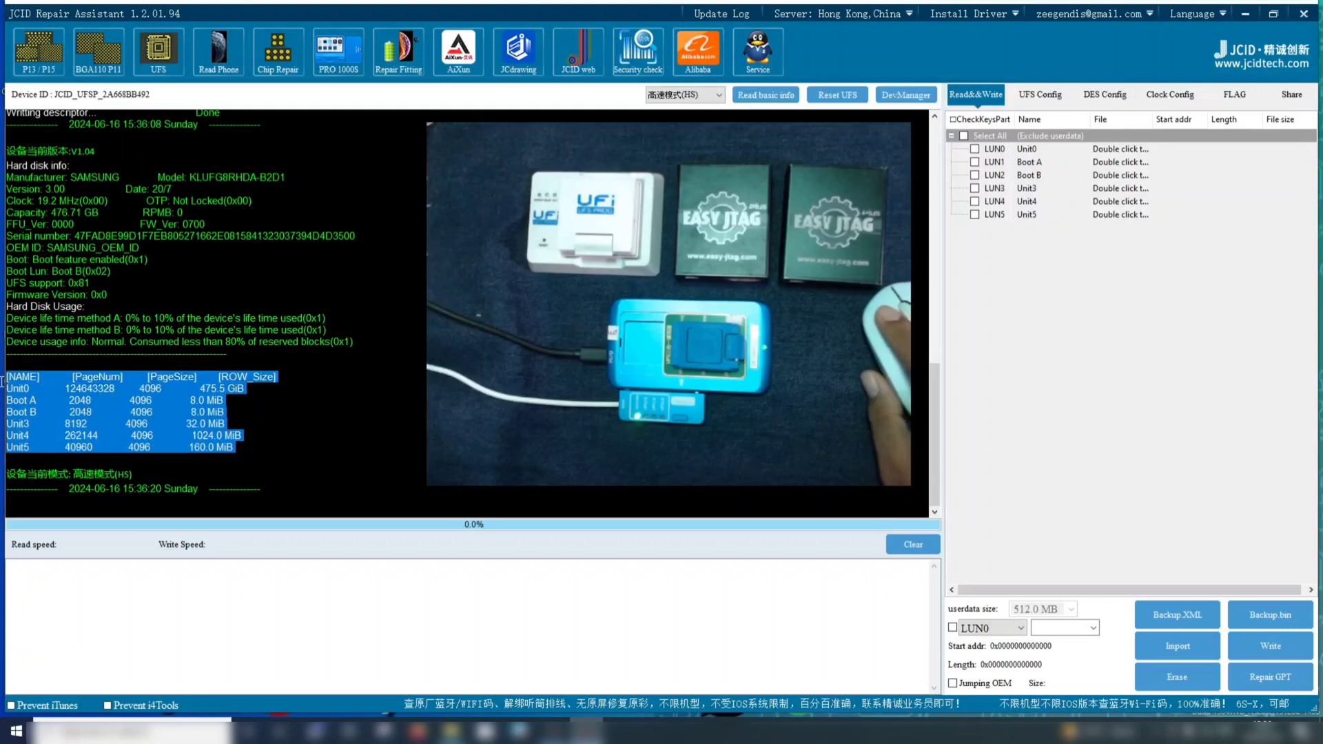
{"action": "left_click", "coordinate": [335, 412]}
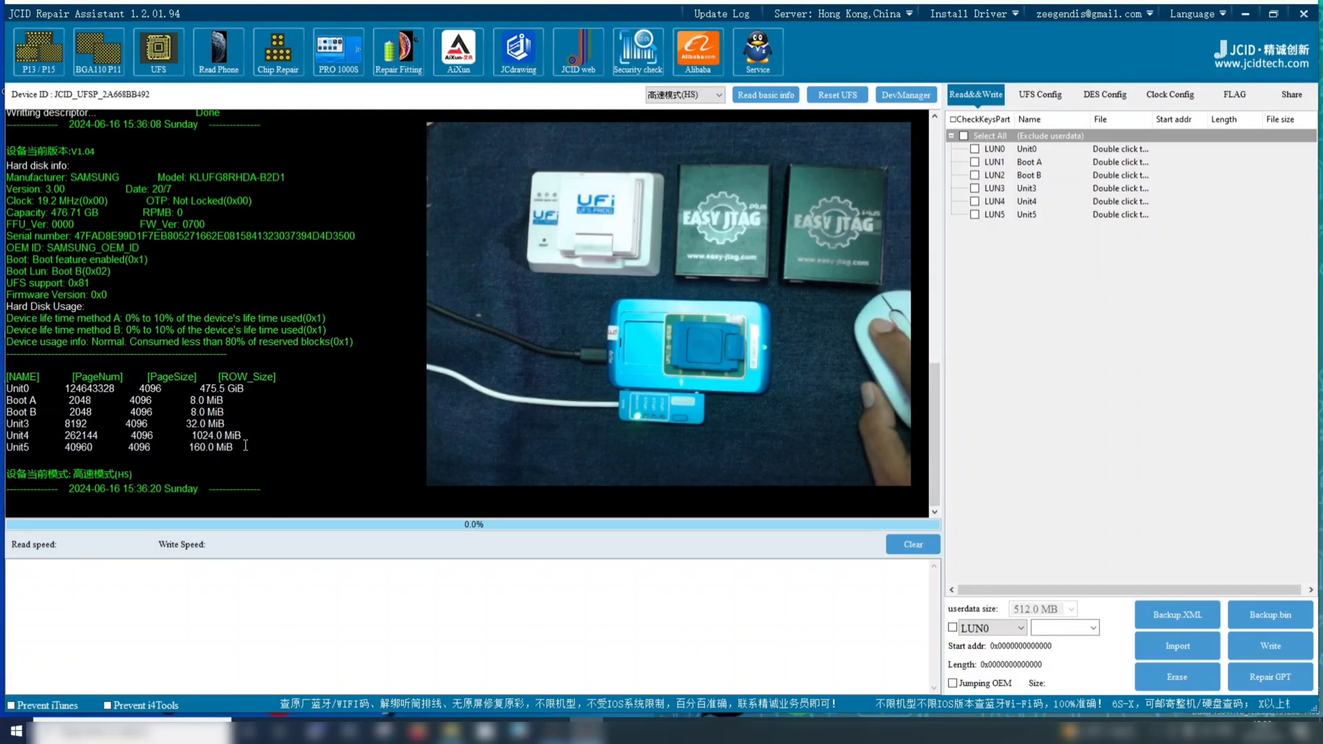
{"action": "left_click_drag", "start_coordinate": [34, 452], "coordinate": [2, 389]}
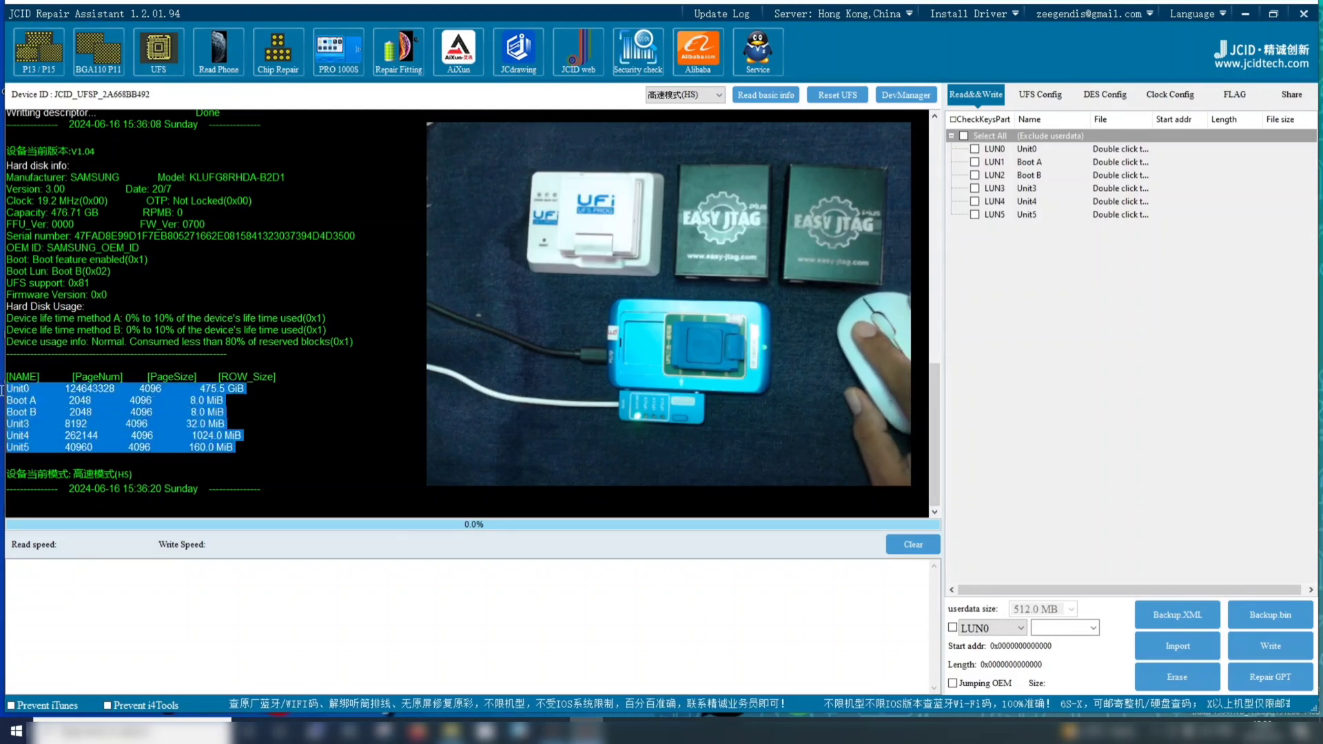
{"action": "left_click", "coordinate": [244, 448]}
{"action": "left_click_drag", "start_coordinate": [200, 448], "coordinate": [3, 389]}
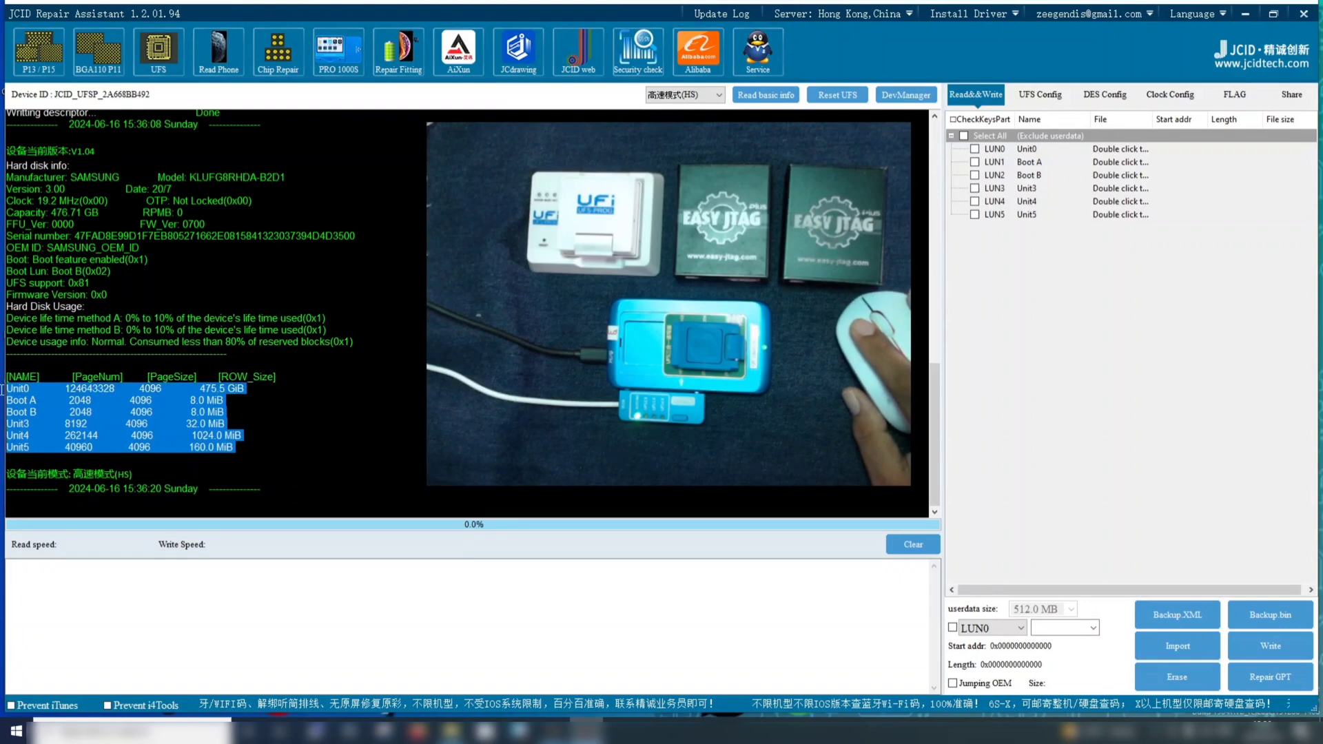
{"action": "left_click", "coordinate": [348, 443]}
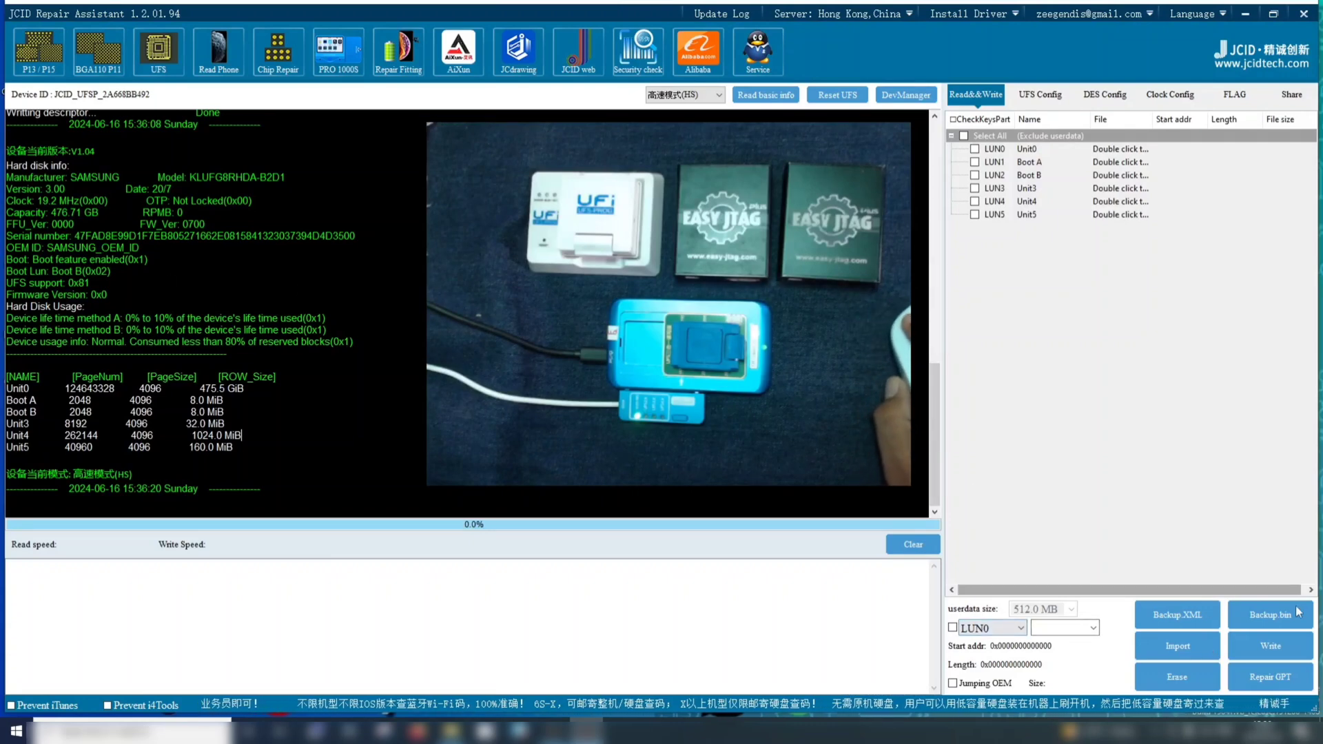
Start a firmware import and browse to the Xiaomi folder under 01.Android on drive D
{"action": "left_click", "coordinate": [1179, 650]}
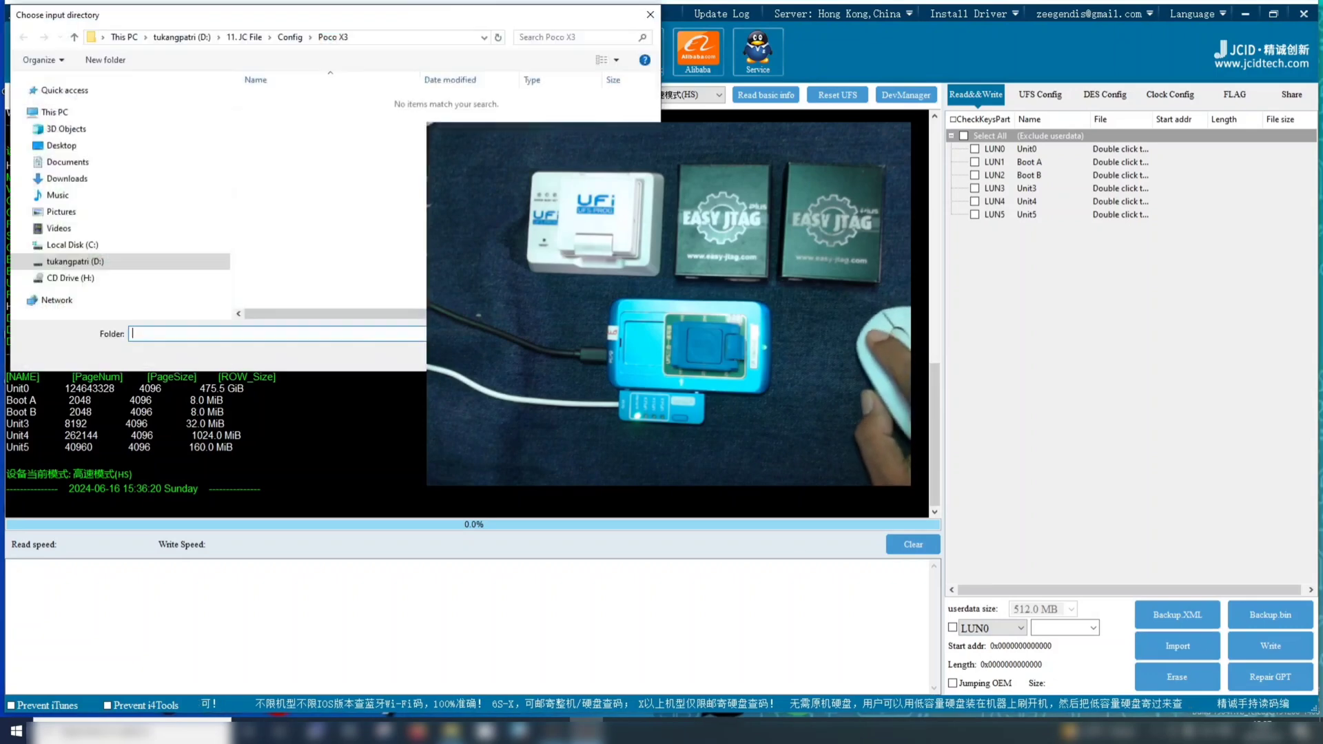
{"action": "left_click", "coordinate": [67, 262]}
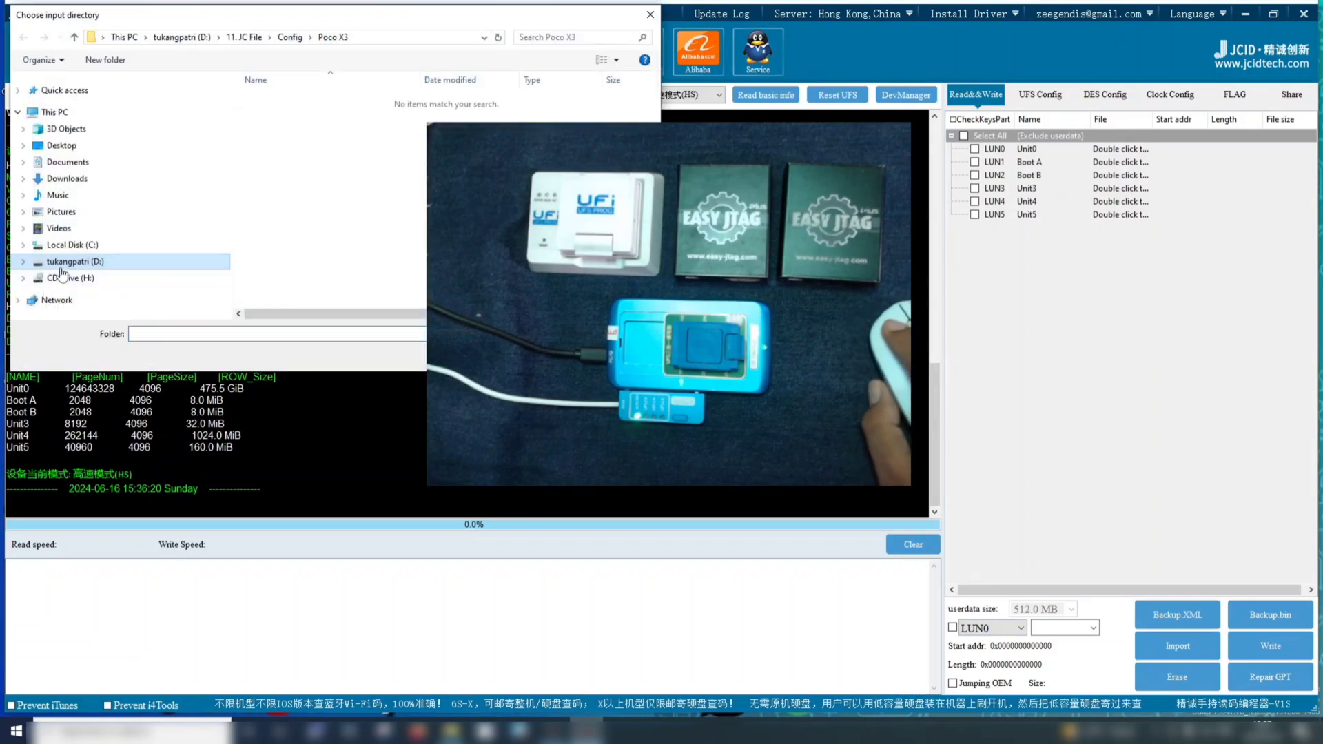
{"action": "left_click", "coordinate": [290, 115]}
{"action": "double_click", "coordinate": [291, 116]}
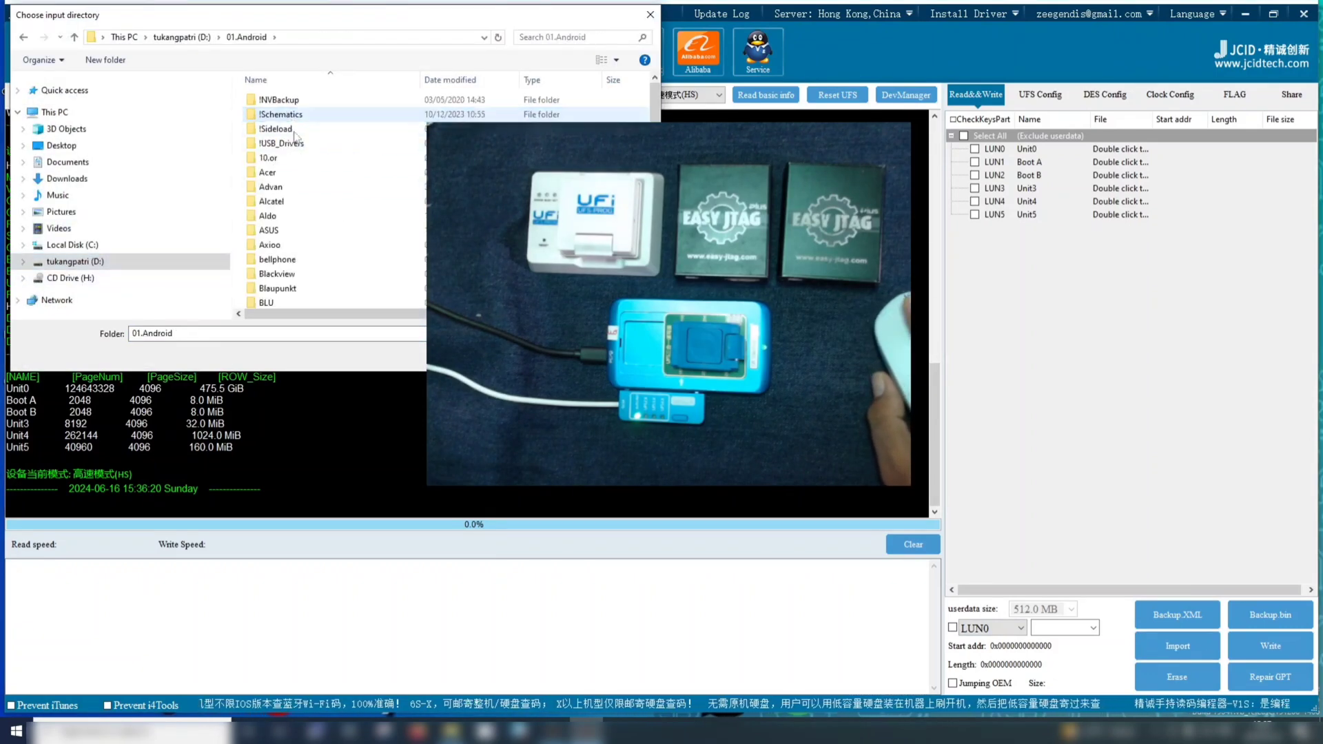
{"action": "scroll", "coordinate": [316, 296], "scroll_direction": "down", "scroll_amount": 10}
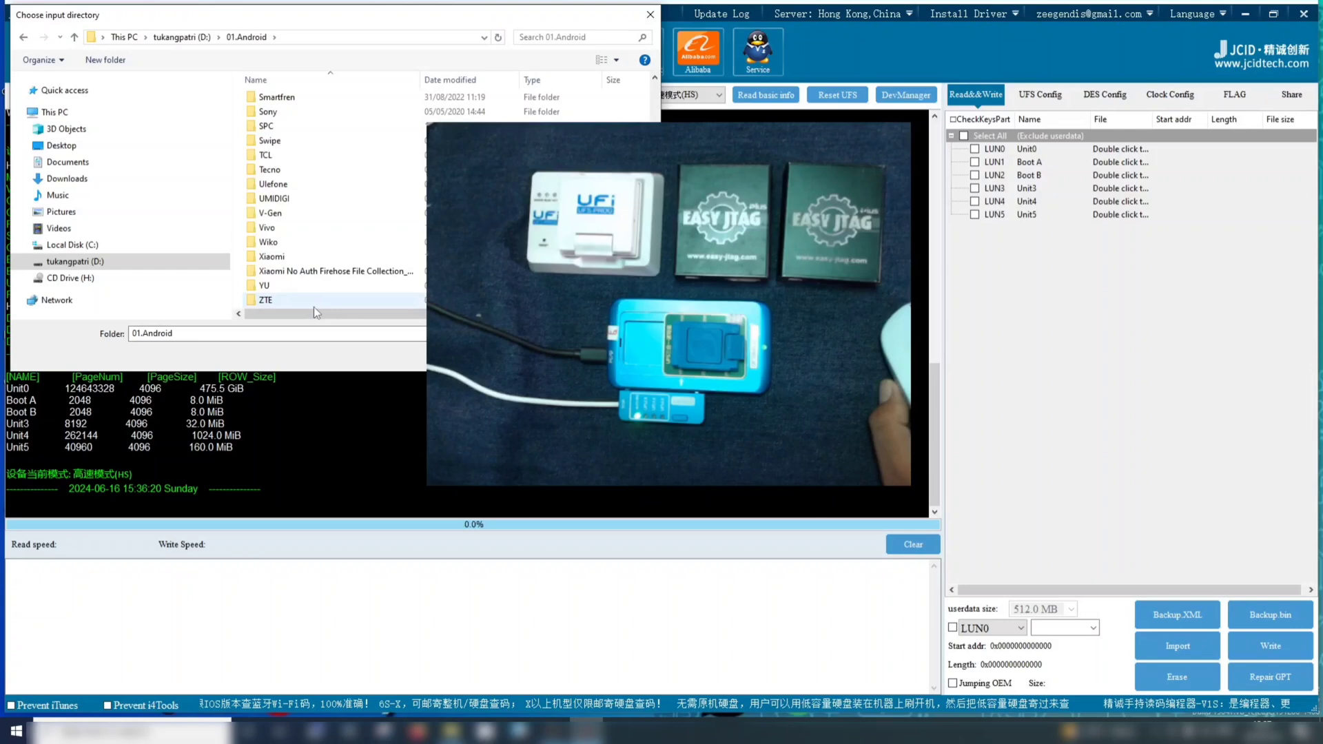
{"action": "double_click", "coordinate": [276, 256]}
{"action": "scroll", "coordinate": [361, 271], "scroll_direction": "down", "scroll_amount": 5}
{"action": "scroll", "coordinate": [361, 271], "scroll_direction": "down", "scroll_amount": 5}
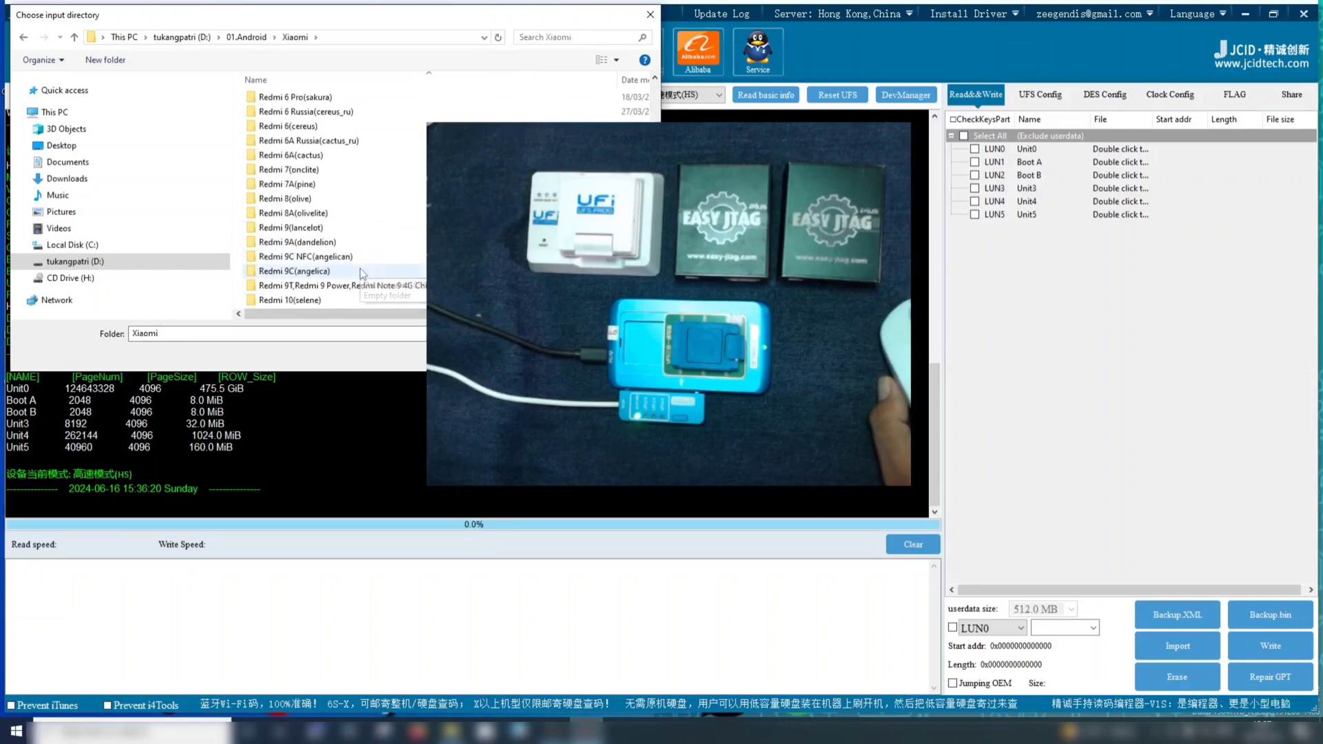
{"action": "scroll", "coordinate": [374, 248], "scroll_direction": "down", "scroll_amount": 5}
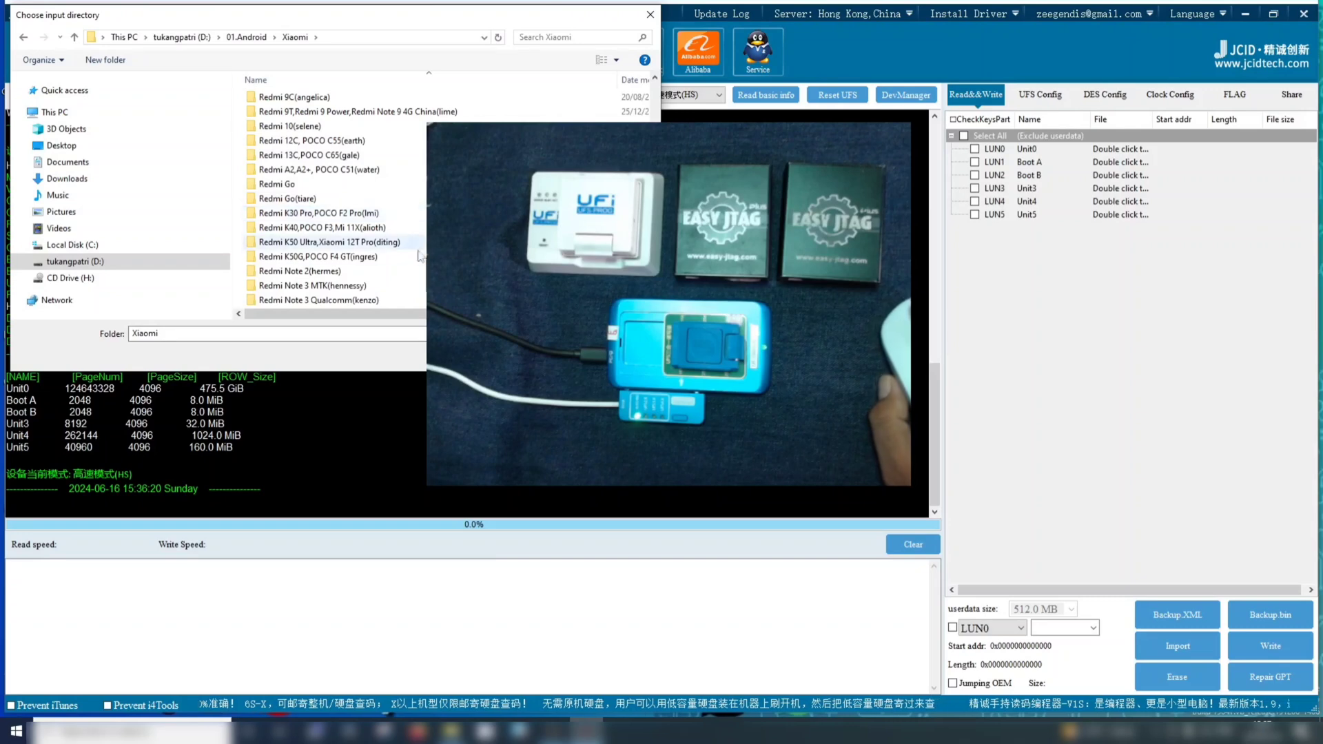
{"action": "scroll", "coordinate": [372, 210], "scroll_direction": "down", "scroll_amount": 5}
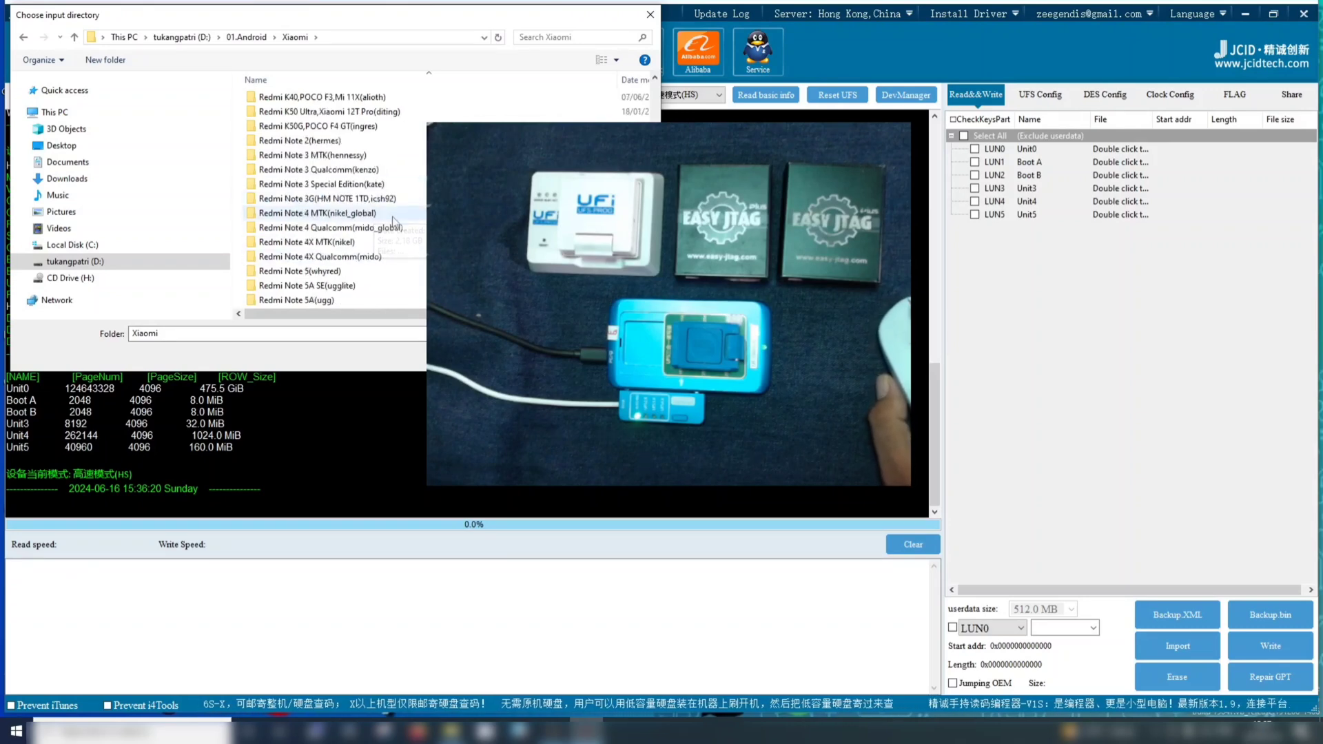
{"action": "scroll", "coordinate": [375, 222], "scroll_direction": "up", "scroll_amount": 8}
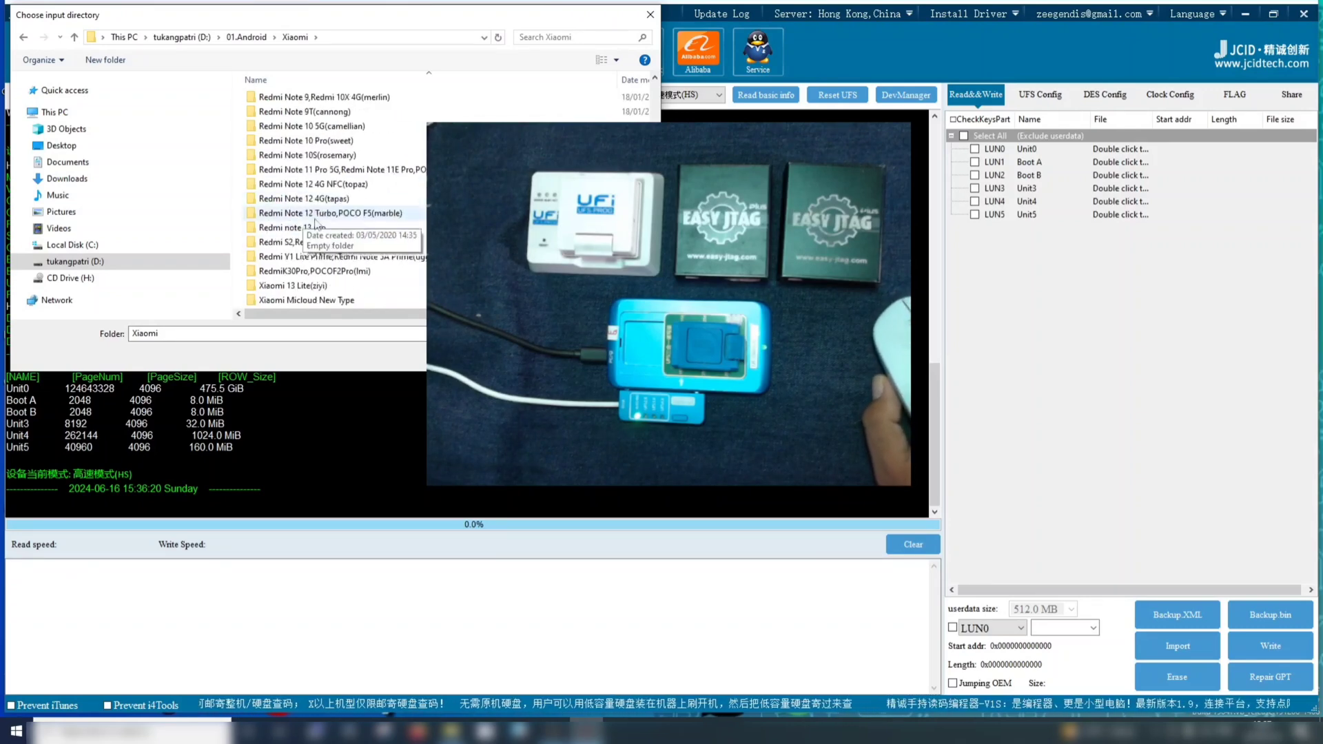
{"action": "scroll", "coordinate": [374, 222], "scroll_direction": "up", "scroll_amount": 8}
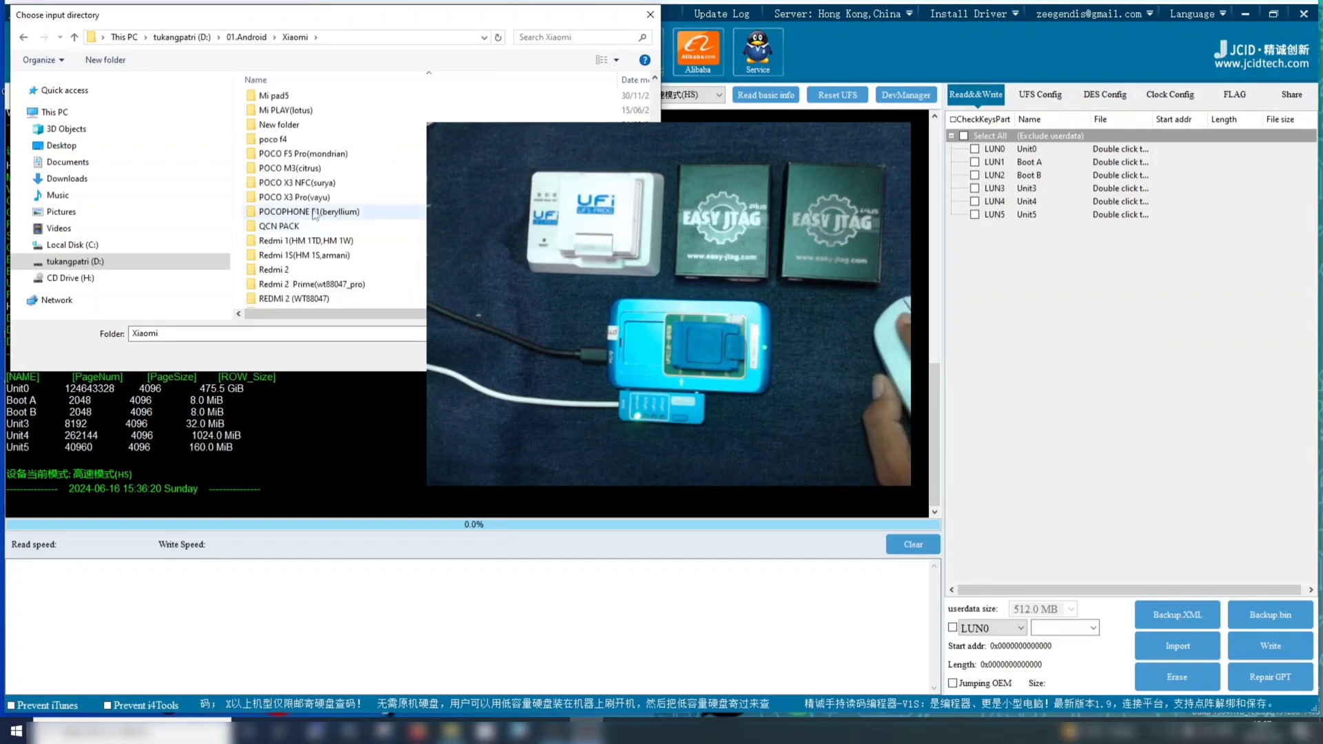
Import the images folder from POCO X3 Pro(vayu) > _KeepNV_vayu_factory_images_-VAYU-0316 > vayu_factory_images_FACTORY-VAYU-0316_11.0
{"action": "left_click", "coordinate": [307, 198]}
{"action": "double_click", "coordinate": [306, 198]}
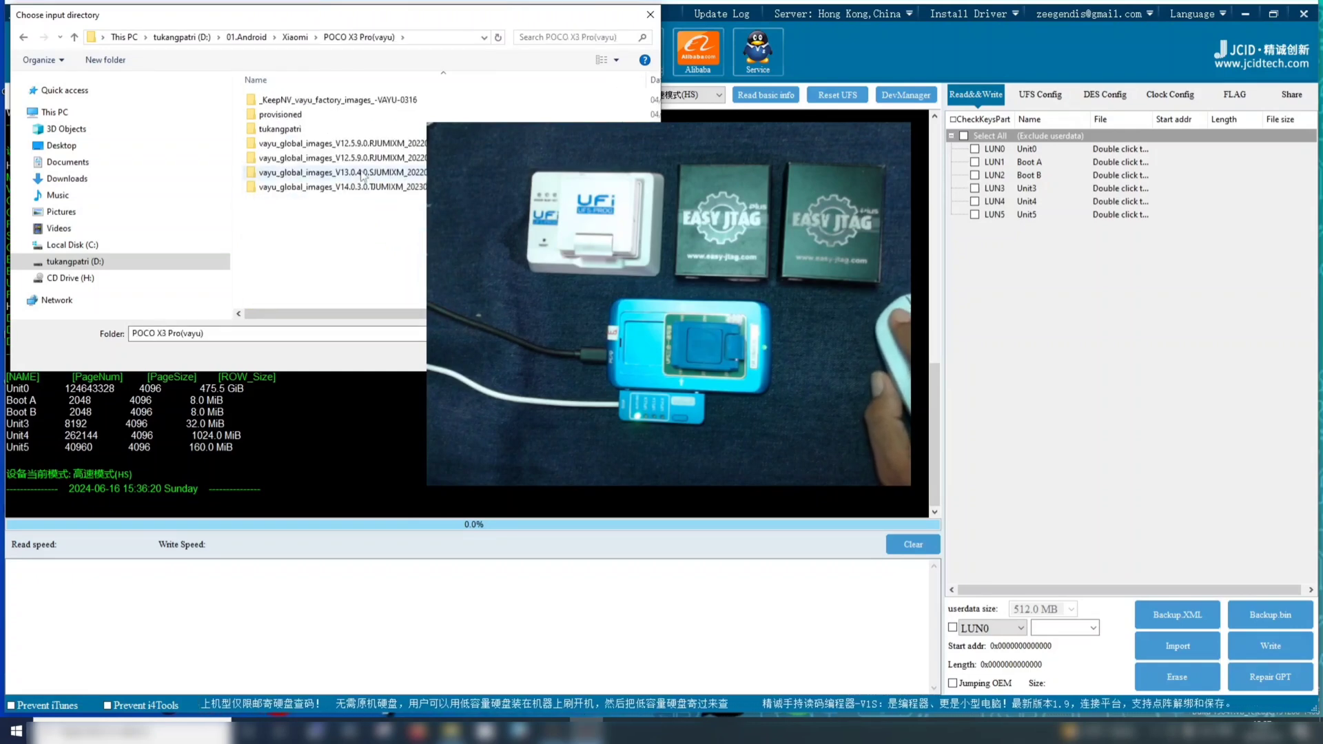
{"action": "double_click", "coordinate": [355, 100]}
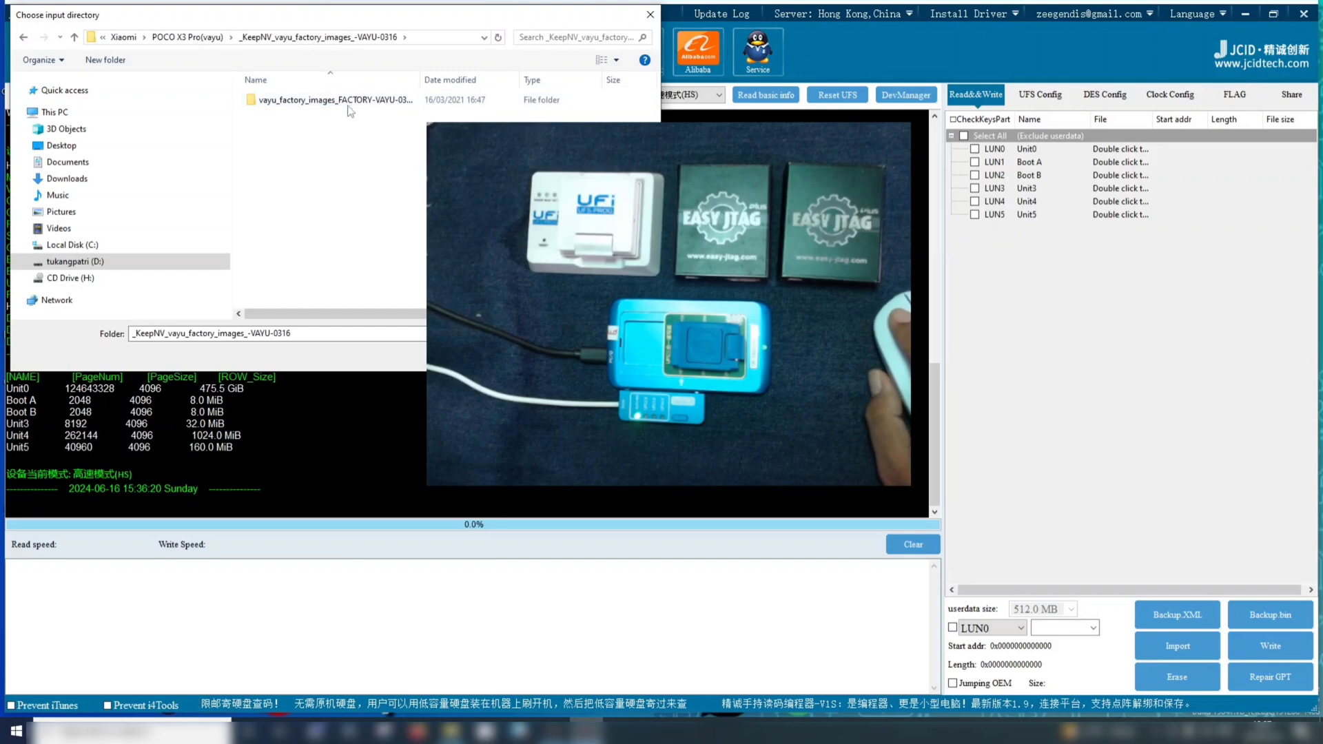
{"action": "double_click", "coordinate": [350, 101]}
{"action": "double_click", "coordinate": [288, 102]}
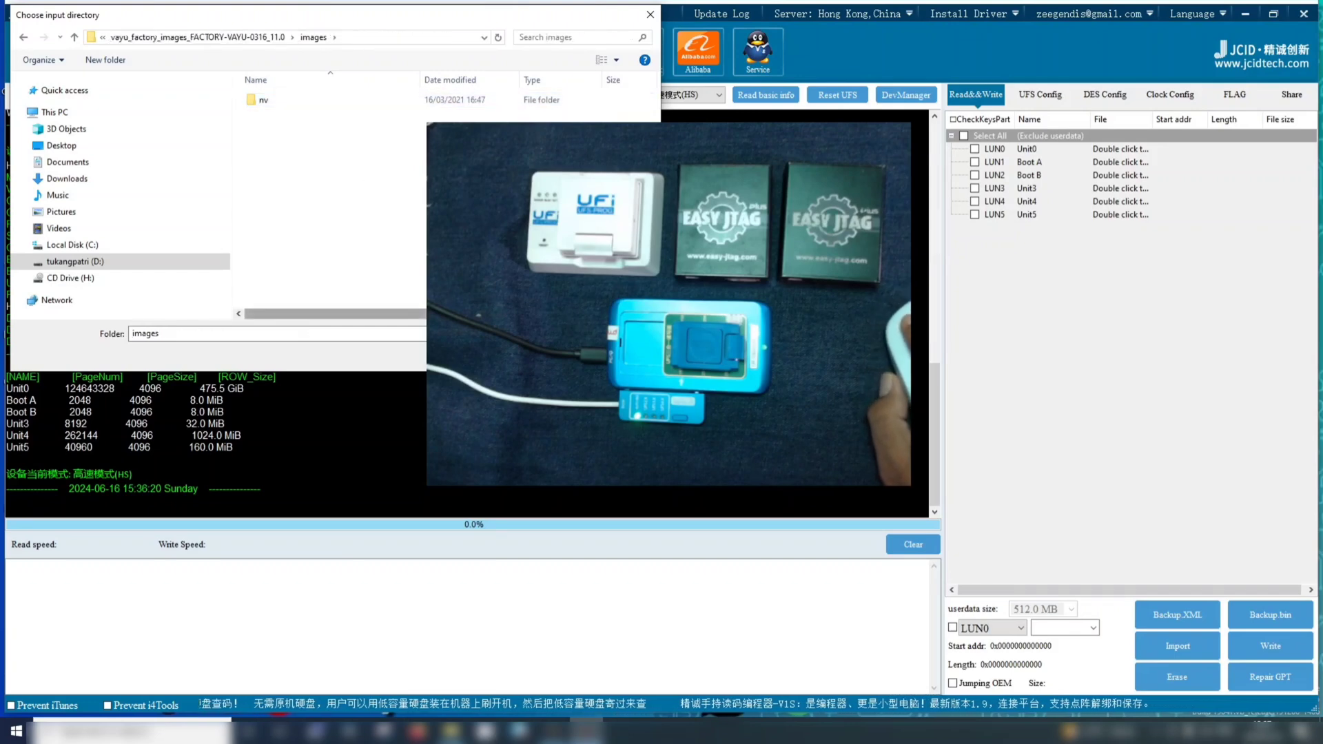
{"action": "left_click", "coordinate": [554, 355]}
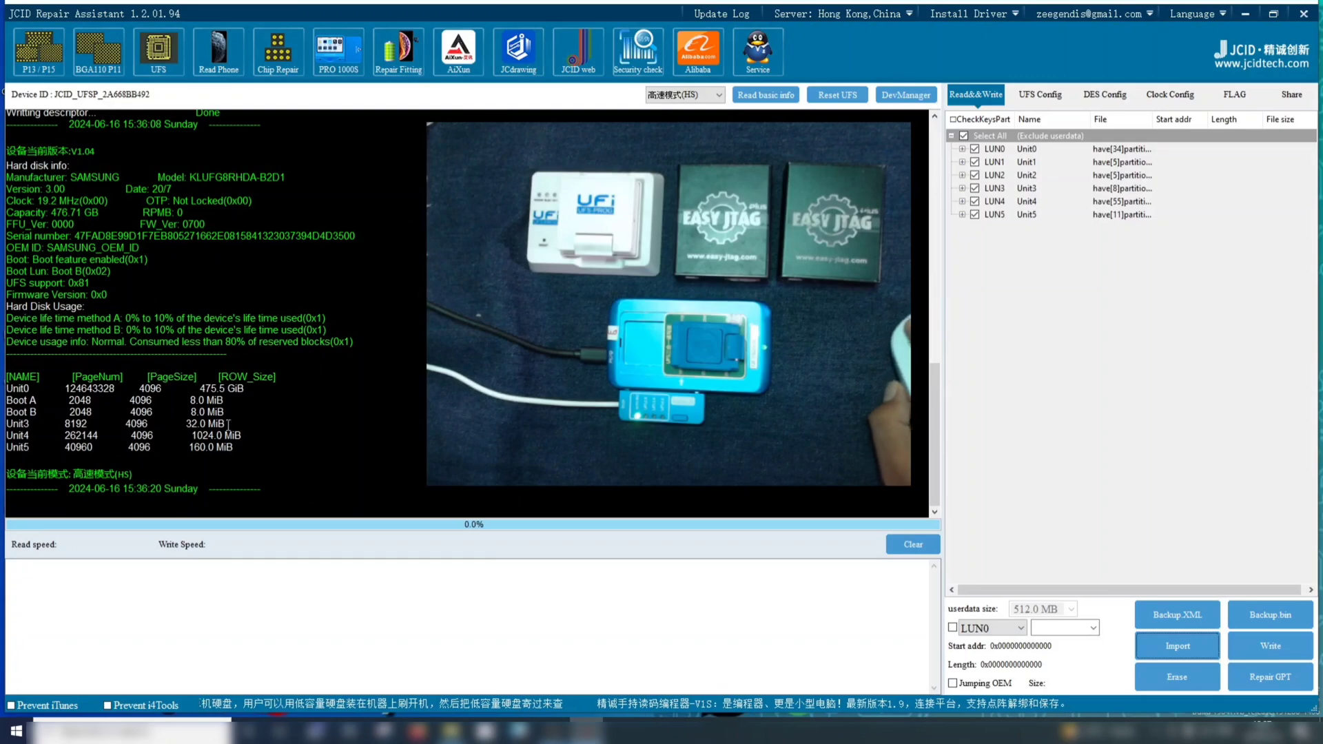
Examine the imported partition lists of LUN0 through LUN4, checking which partitions have files assigned, and collapse each one
{"action": "left_click", "coordinate": [963, 150]}
{"action": "scroll", "coordinate": [1026, 289], "scroll_direction": "down", "scroll_amount": 3}
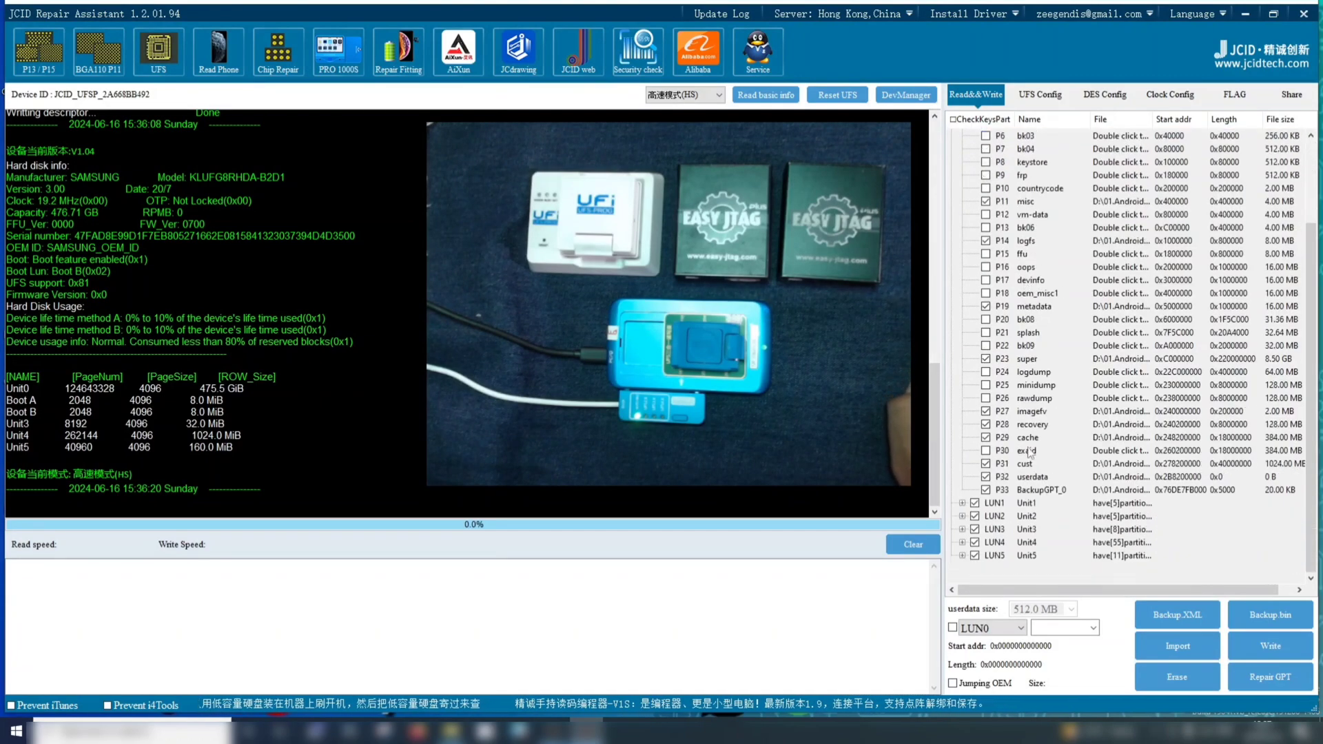
{"action": "scroll", "coordinate": [1029, 453], "scroll_direction": "up", "scroll_amount": 3}
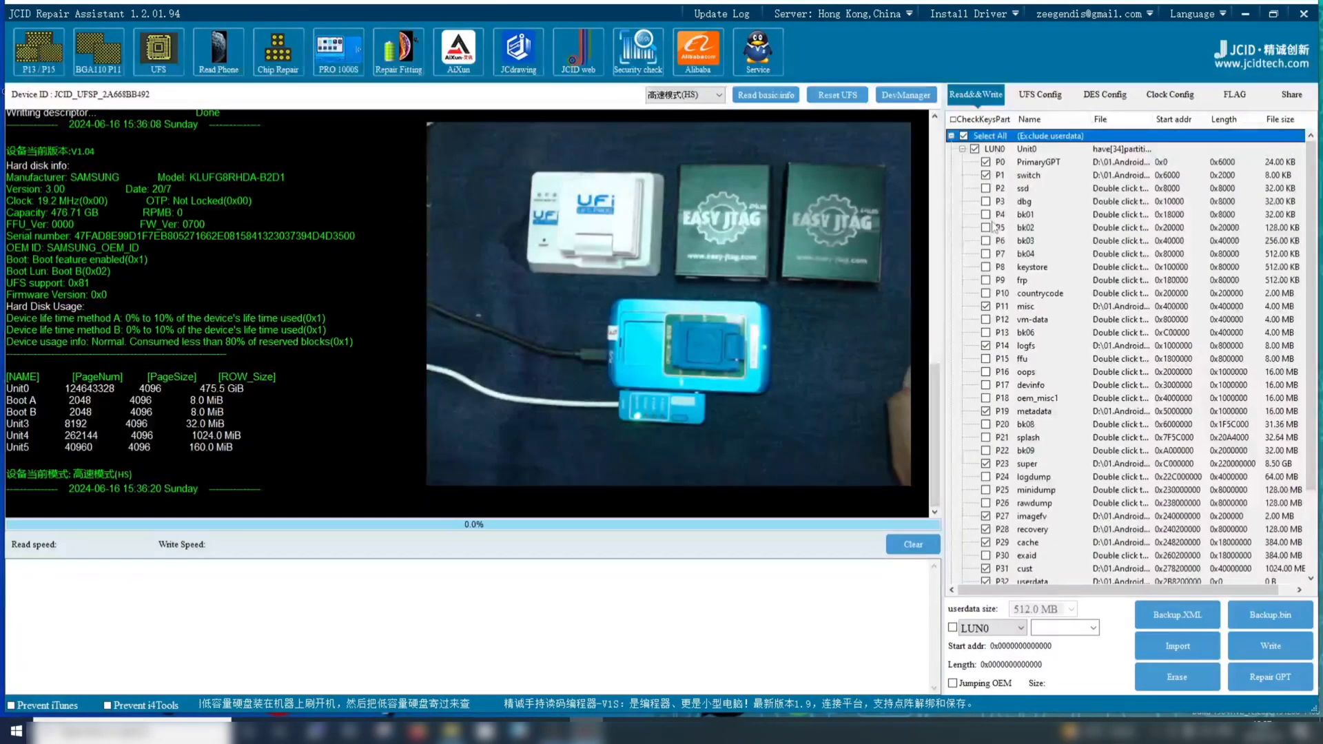
{"action": "left_click", "coordinate": [962, 150]}
{"action": "left_click", "coordinate": [968, 164]}
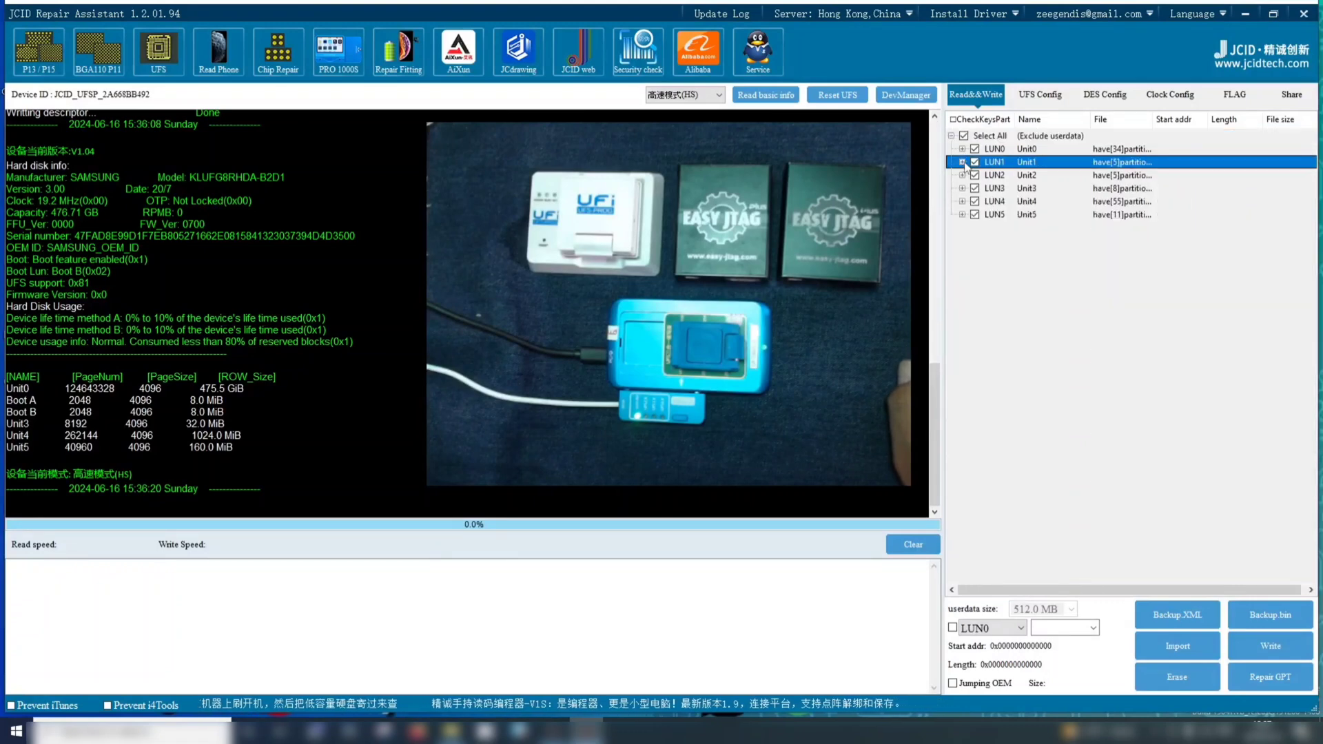
{"action": "left_click", "coordinate": [962, 162]}
{"action": "left_click", "coordinate": [962, 162]}
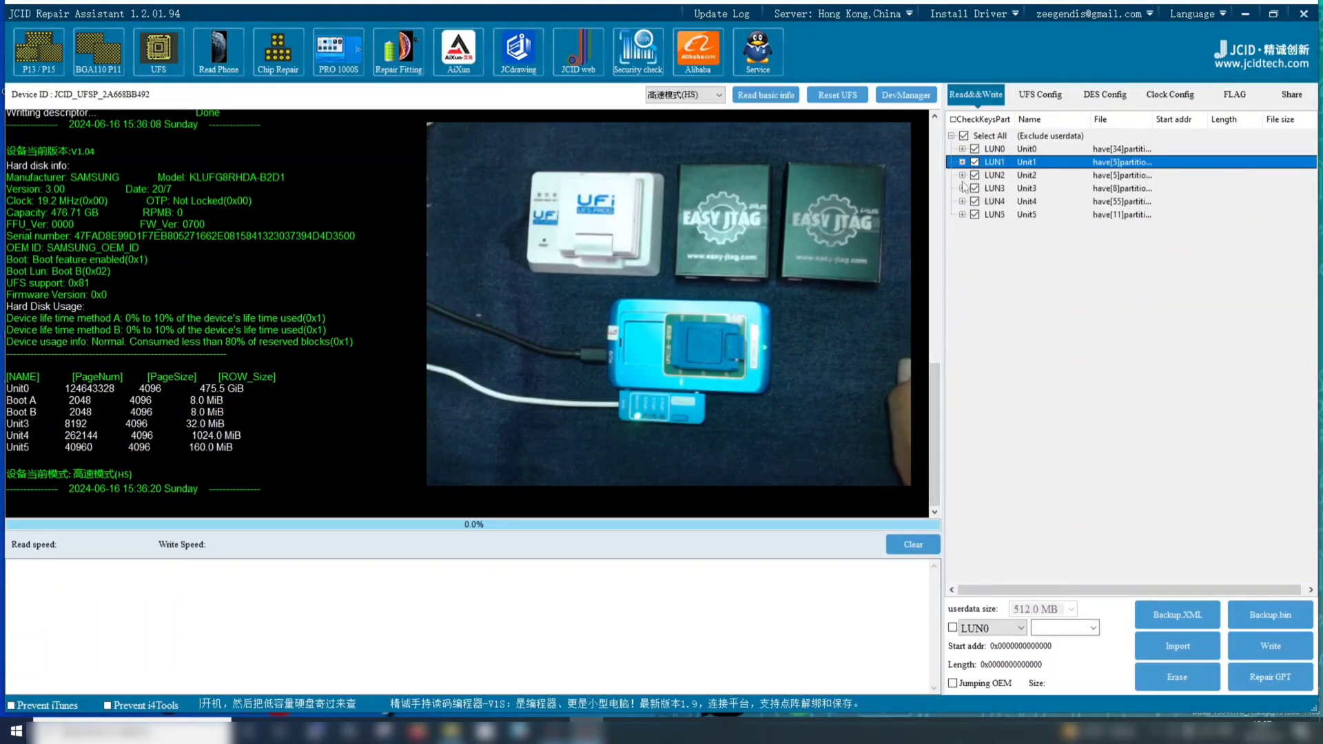
{"action": "left_click", "coordinate": [962, 175]}
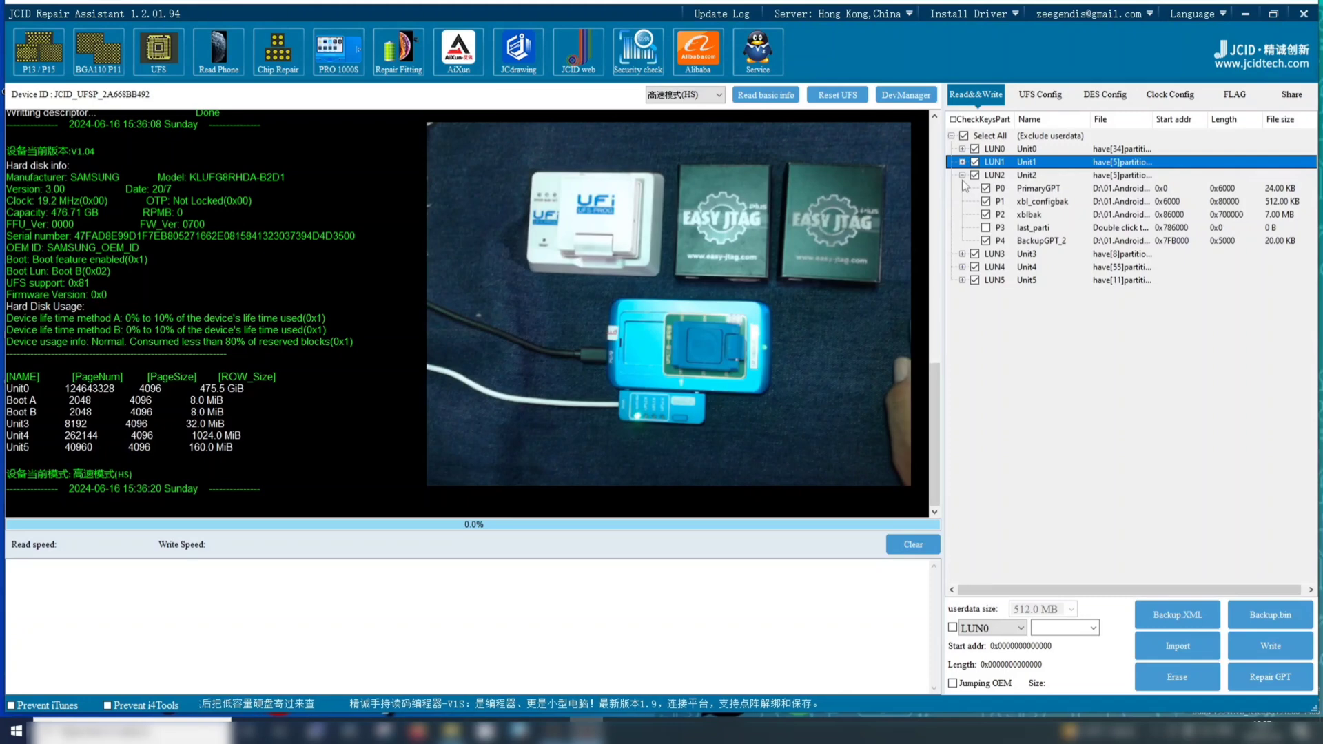
{"action": "left_click", "coordinate": [962, 175]}
{"action": "left_click", "coordinate": [961, 188]}
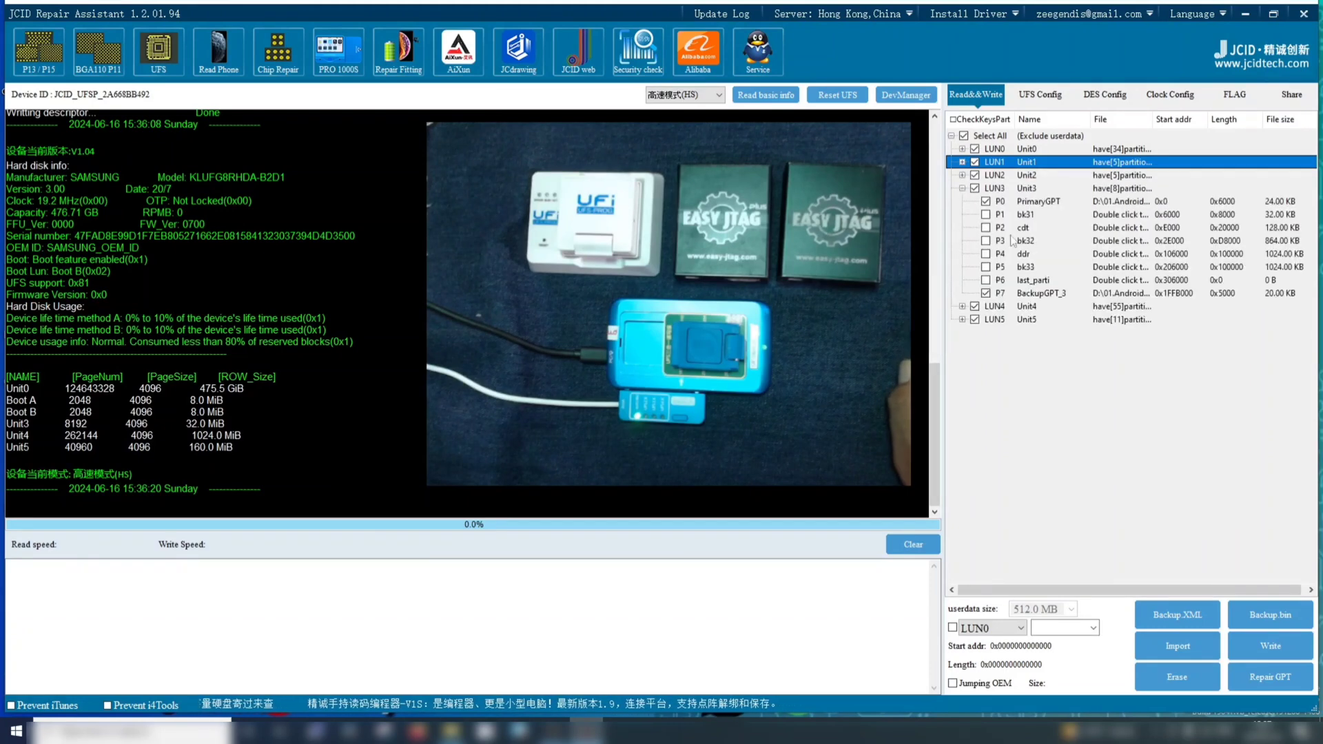
{"action": "left_click", "coordinate": [963, 193]}
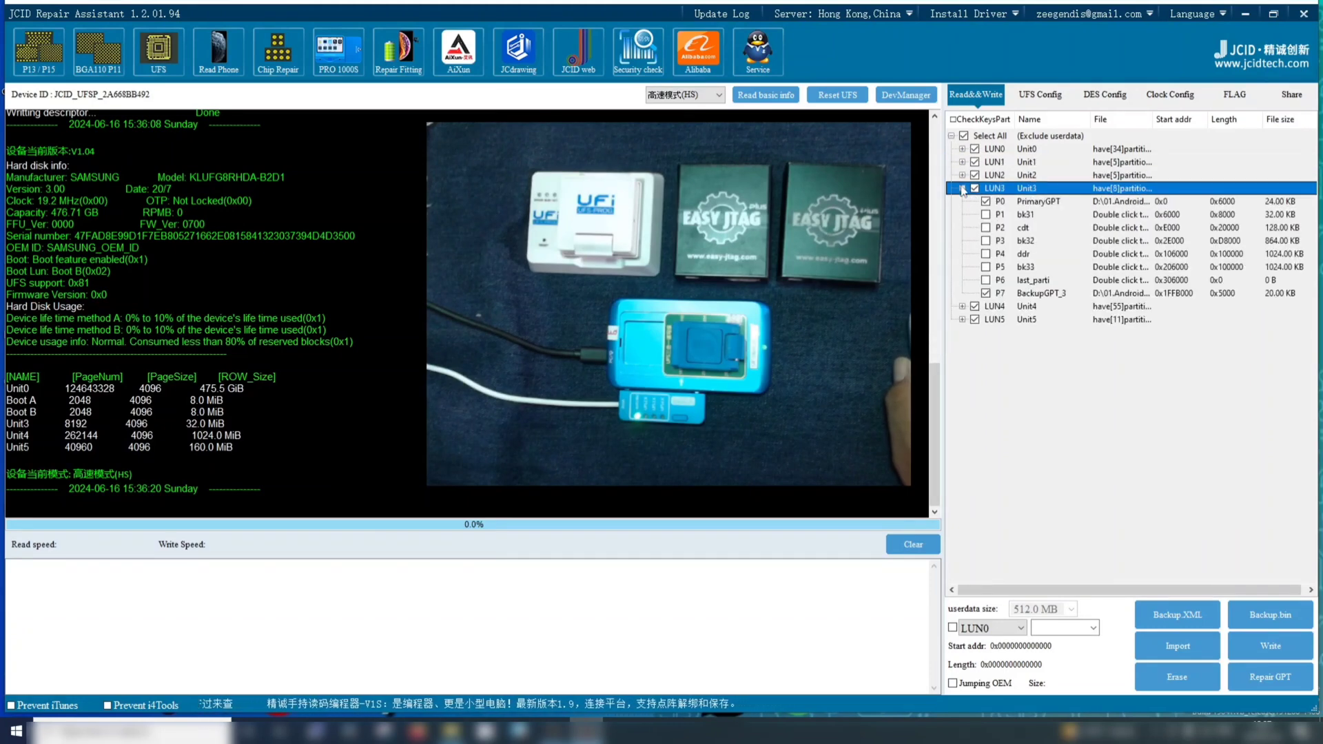
{"action": "left_click", "coordinate": [962, 188]}
{"action": "left_click", "coordinate": [962, 201]}
{"action": "left_click", "coordinate": [962, 202]}
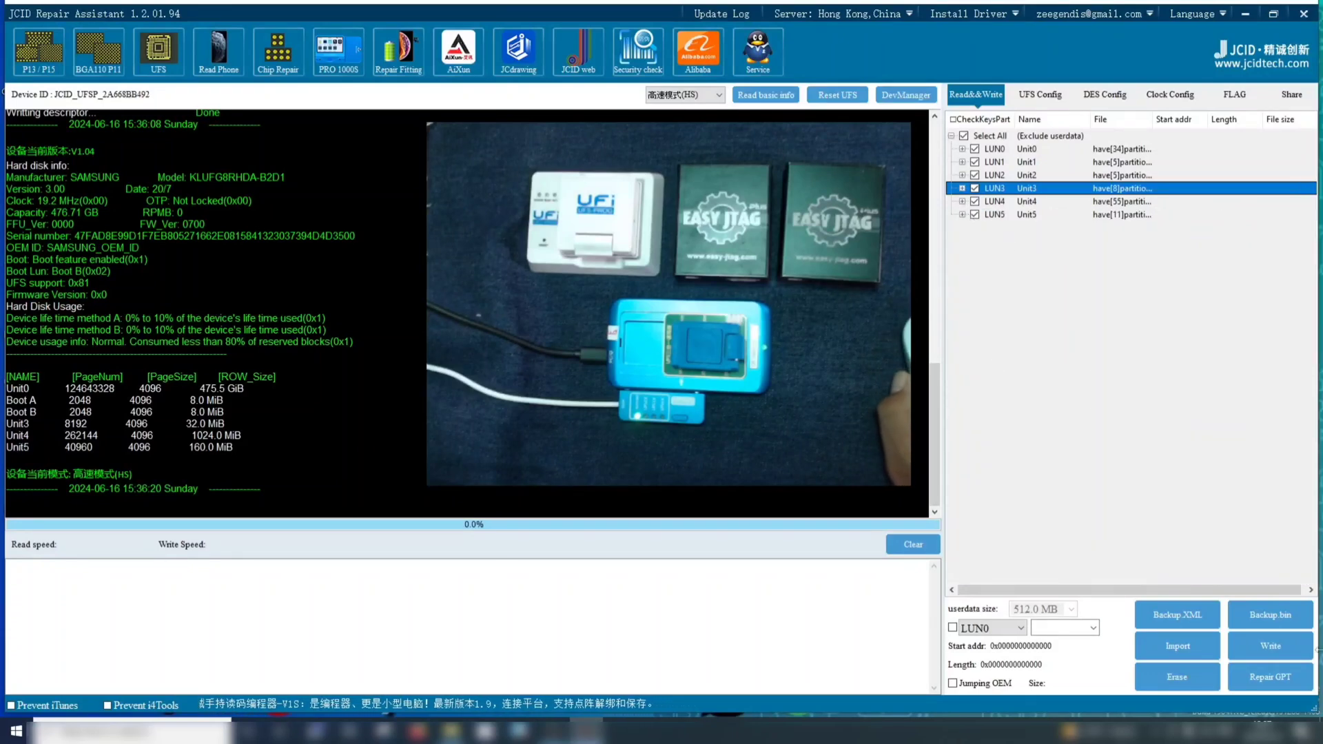
Write the checked partitions of all LUNs to the chip and check the write log
{"action": "left_click", "coordinate": [1268, 649]}
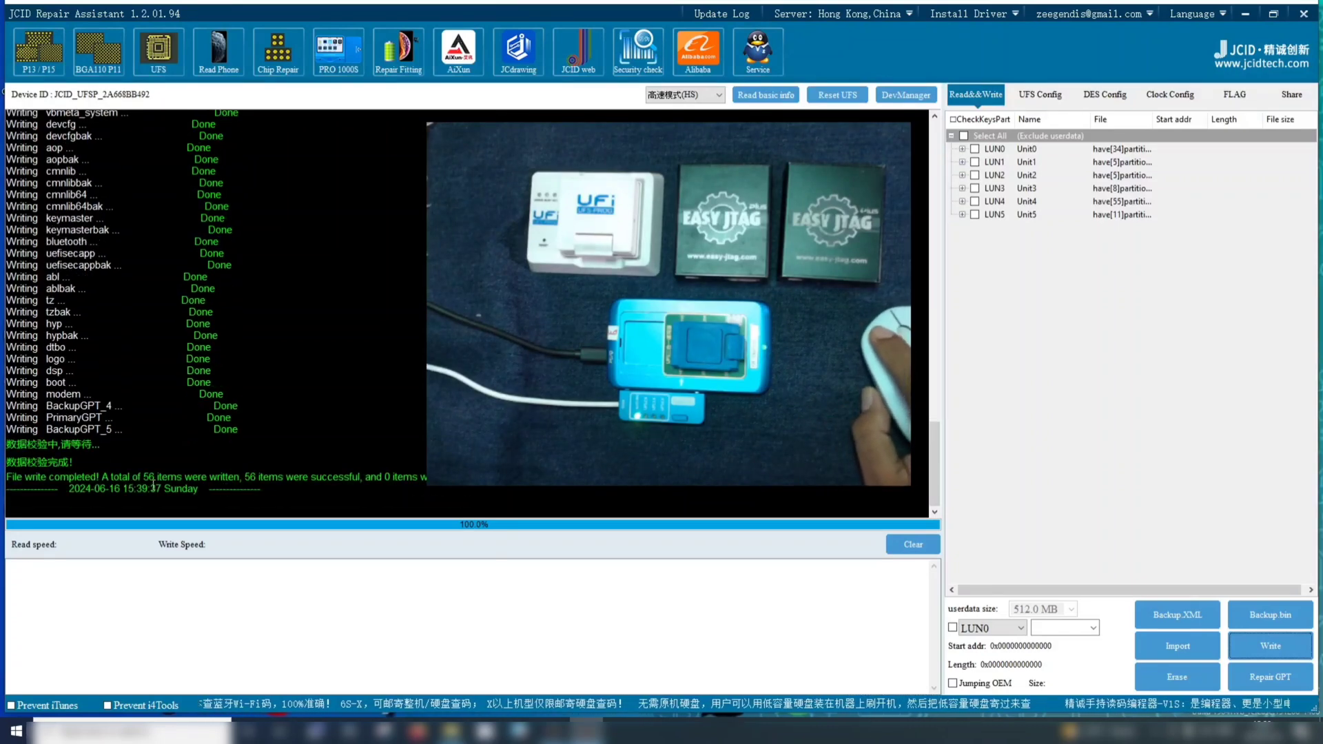
{"action": "left_click_drag", "start_coordinate": [81, 463], "coordinate": [14, 428]}
{"action": "left_click", "coordinate": [404, 410]}
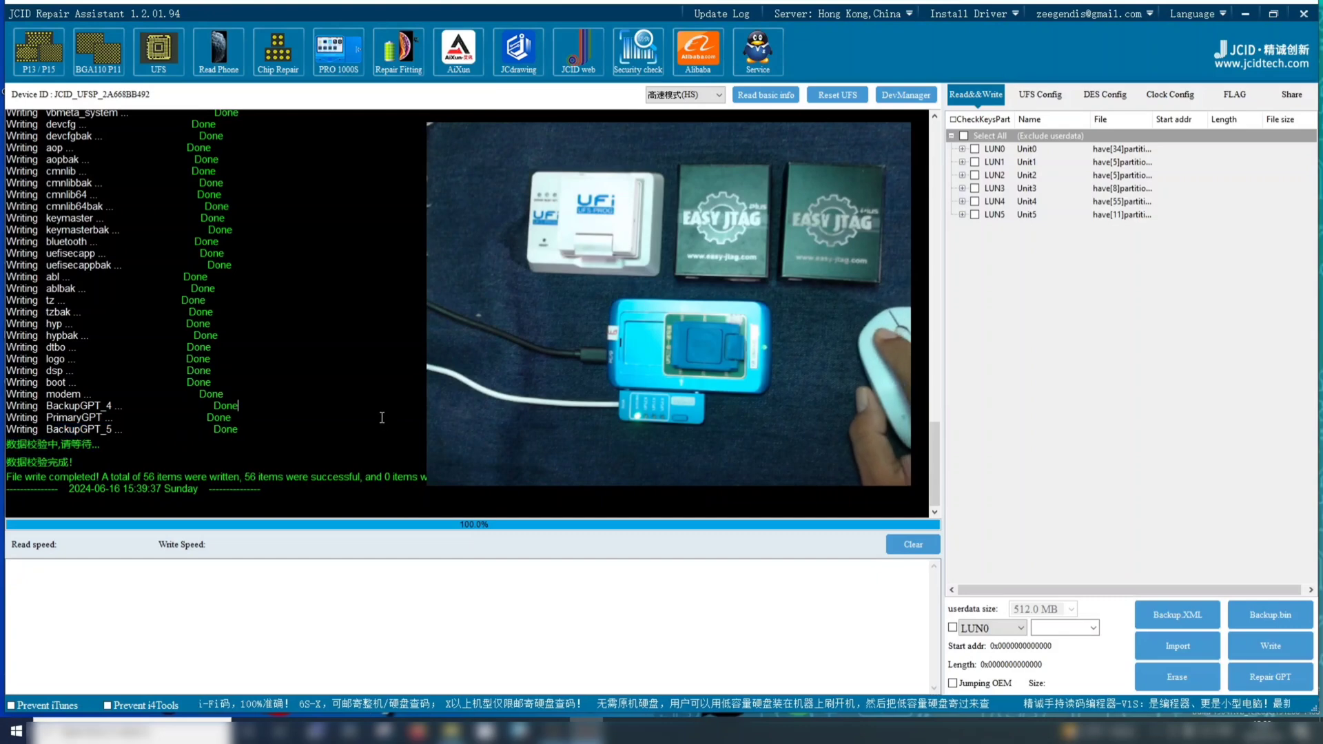
Read the chip's basic info again and review the partition tables of LUN0 through LUN4 and the log
{"action": "left_click", "coordinate": [764, 97]}
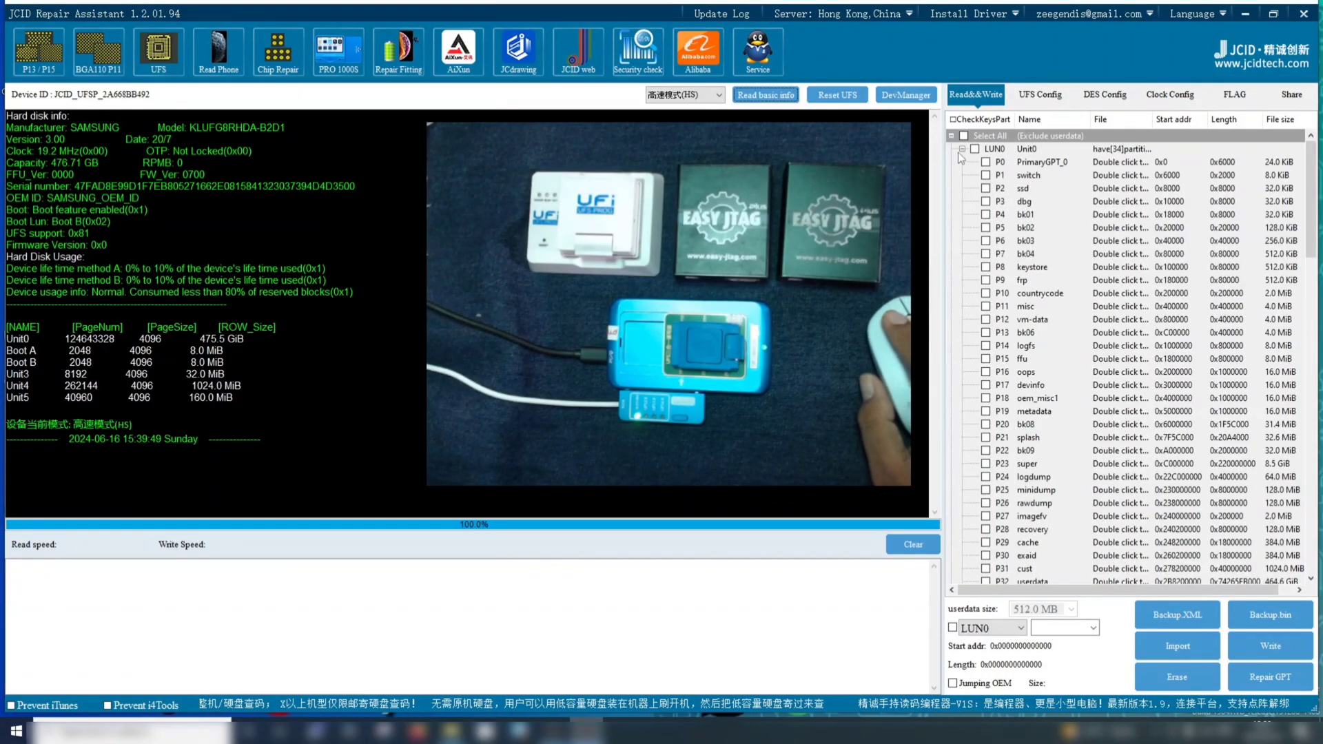
{"action": "left_click", "coordinate": [962, 148]}
{"action": "left_click", "coordinate": [962, 162]}
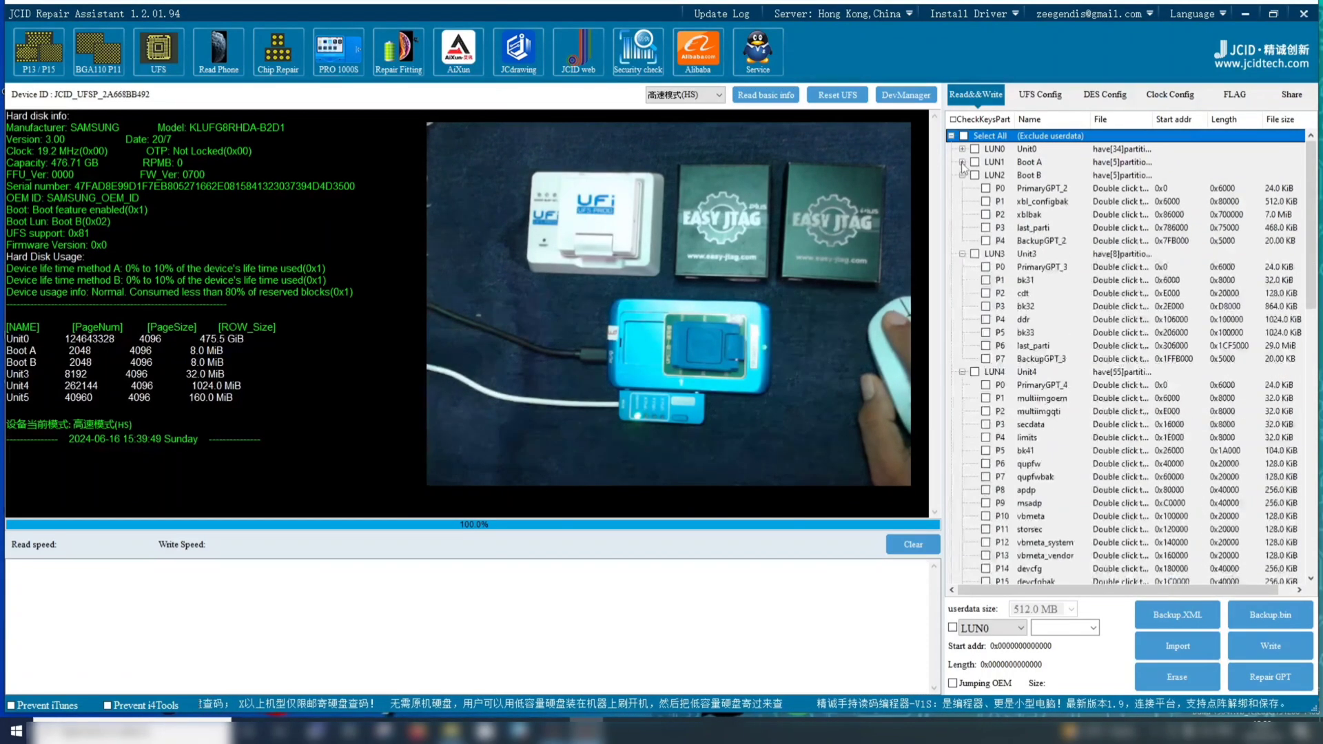
{"action": "left_click", "coordinate": [962, 175]}
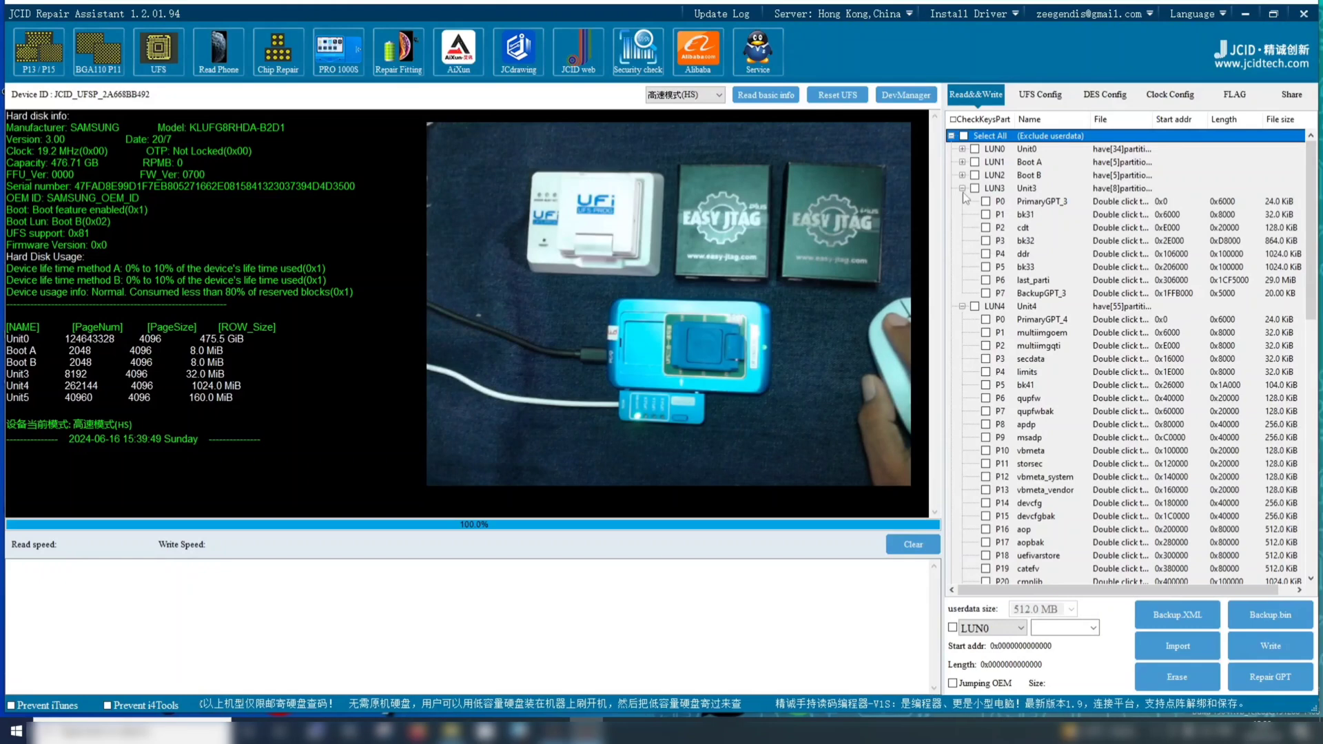
{"action": "left_click", "coordinate": [962, 190]}
{"action": "left_click", "coordinate": [963, 190]}
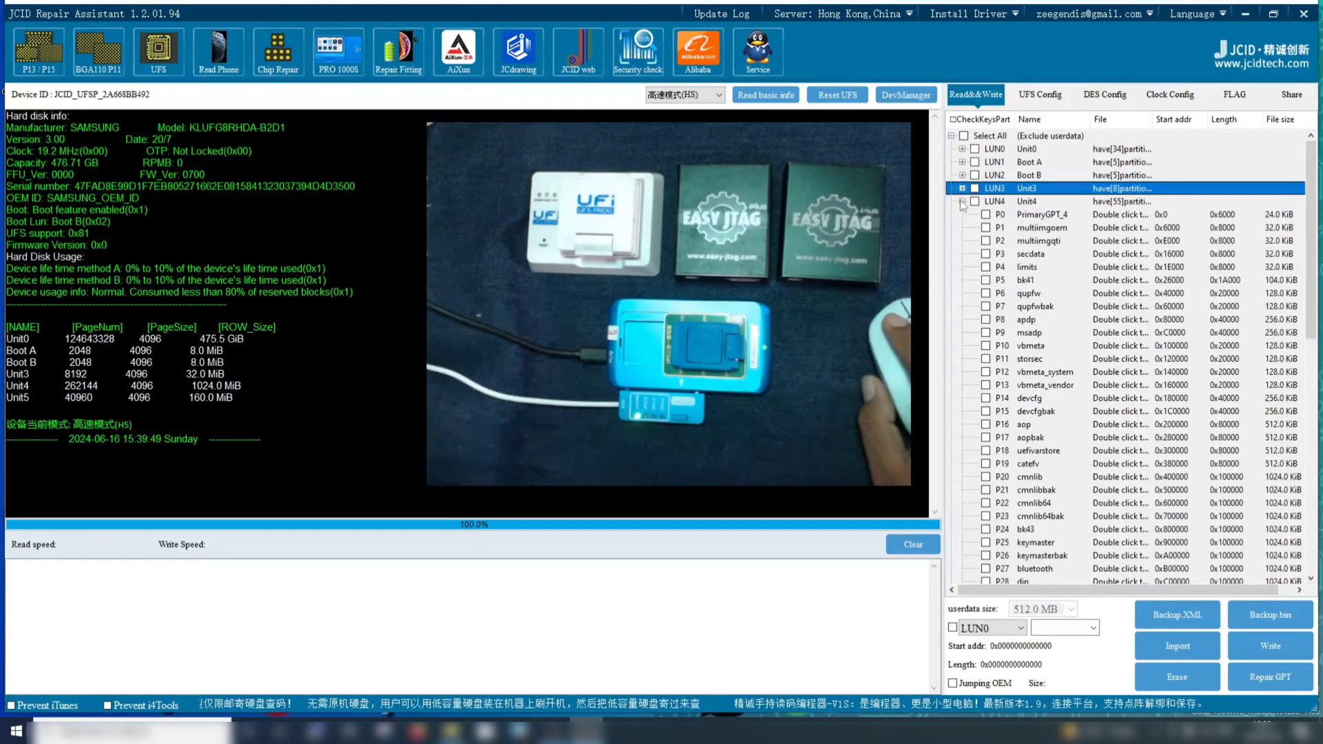
{"action": "left_click", "coordinate": [963, 202]}
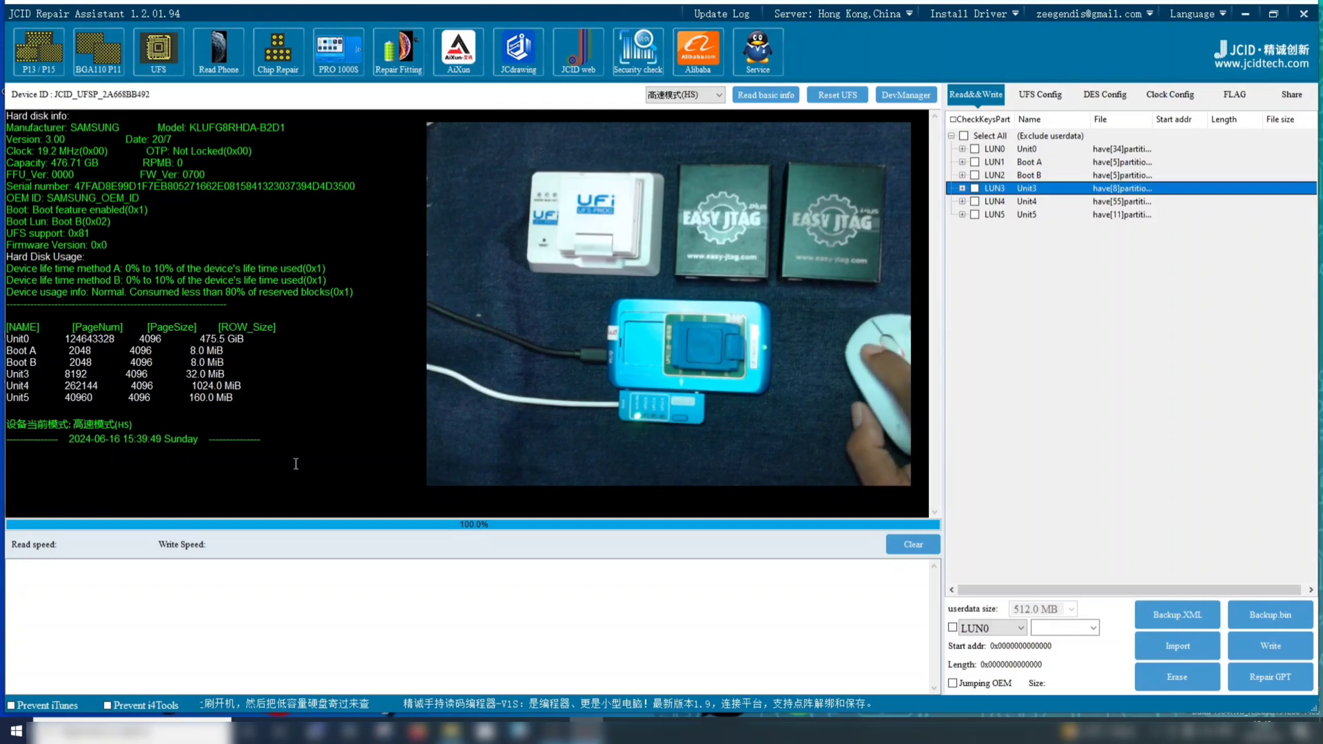
{"action": "left_click_drag", "start_coordinate": [127, 430], "coordinate": [298, 428]}
{"action": "left_click", "coordinate": [330, 421]}
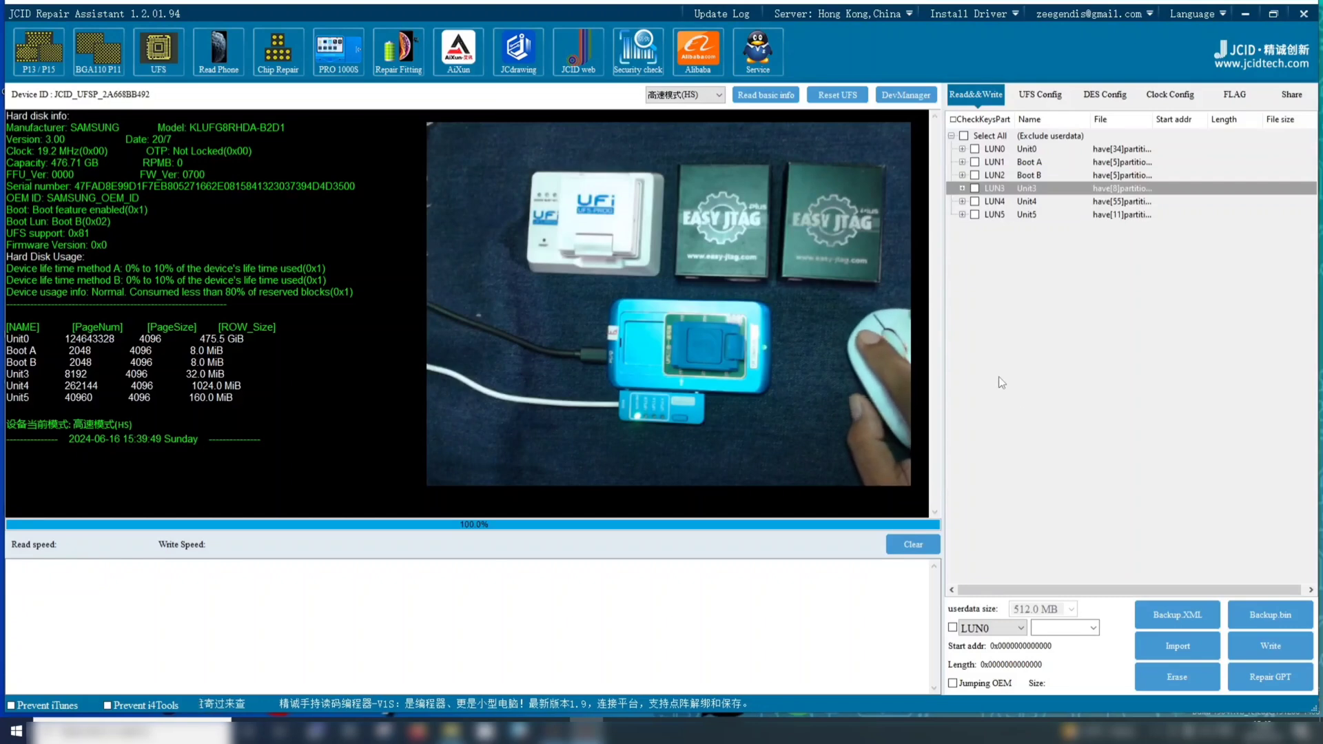
Repair the GPT of LUN0, then check the repair log and LUN0's partition list
{"action": "left_click", "coordinate": [1277, 677]}
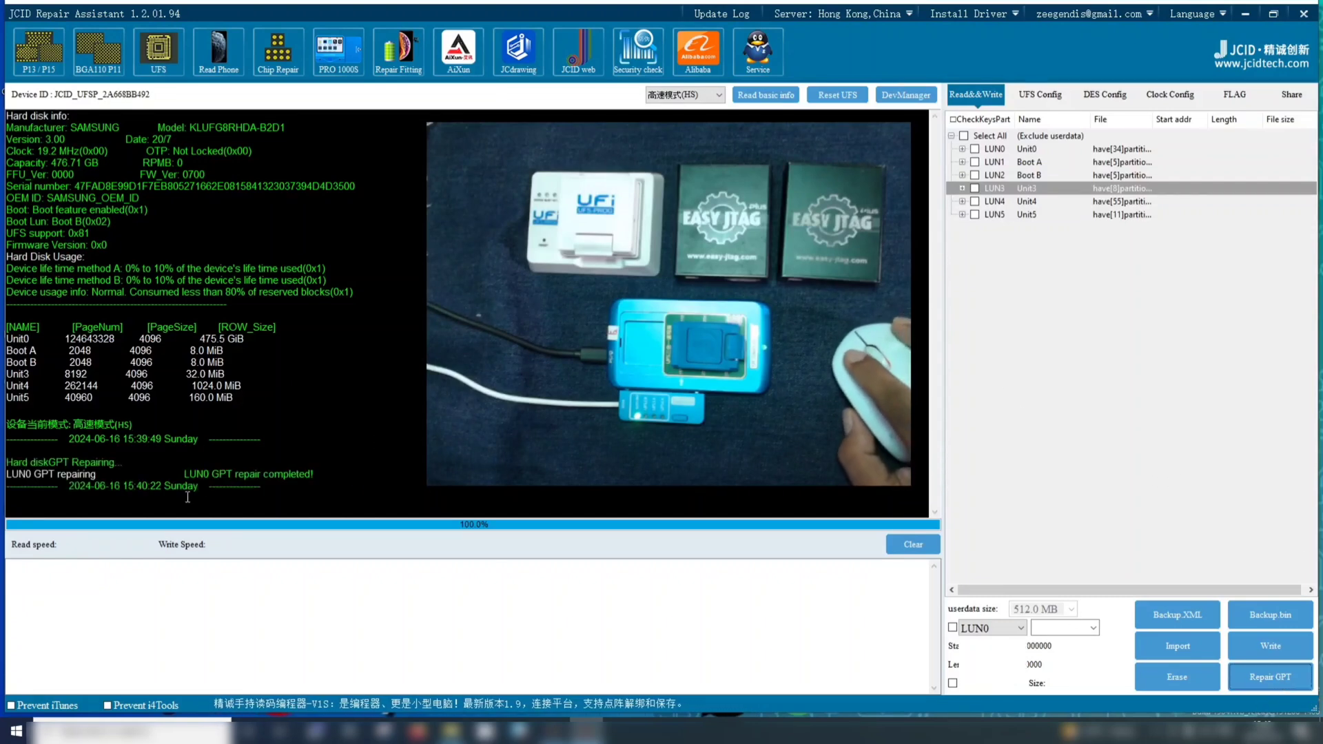
{"action": "left_click_drag", "start_coordinate": [317, 490], "coordinate": [4, 460]}
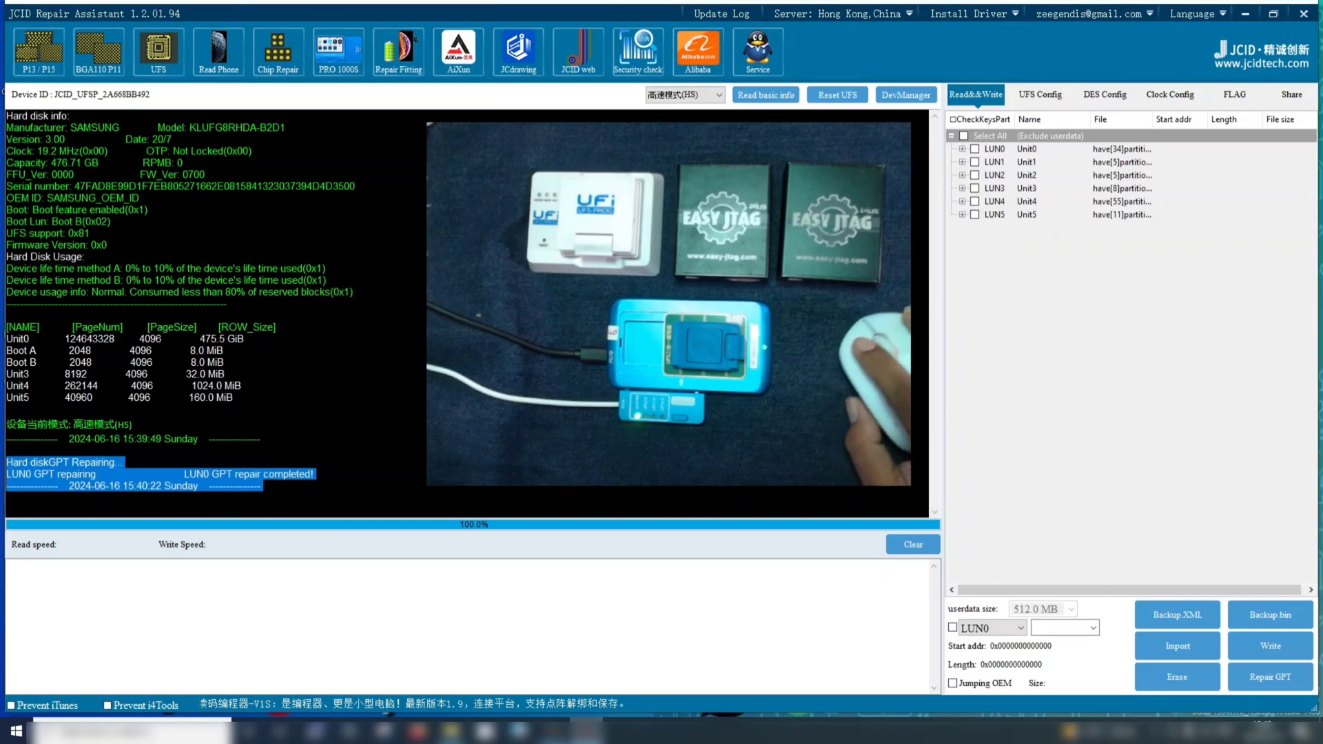
{"action": "left_click", "coordinate": [962, 150]}
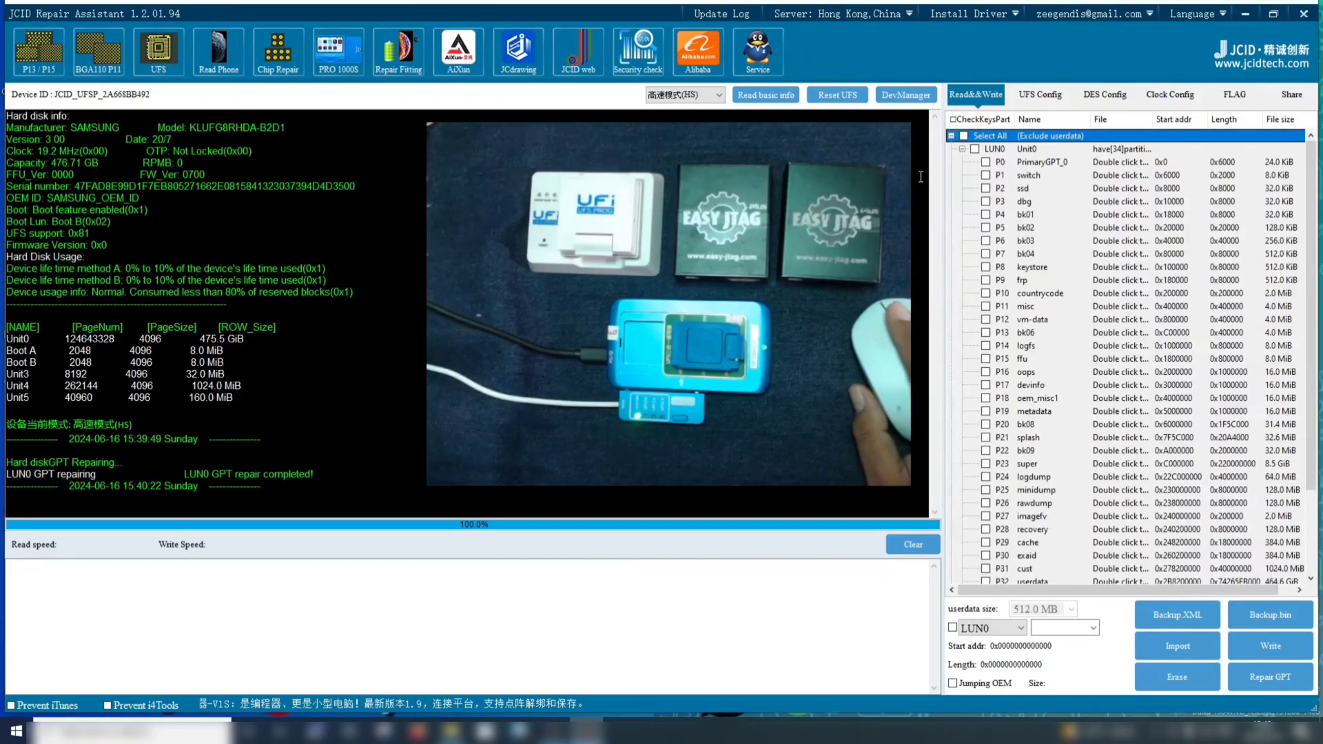
{"action": "left_click", "coordinate": [951, 136]}
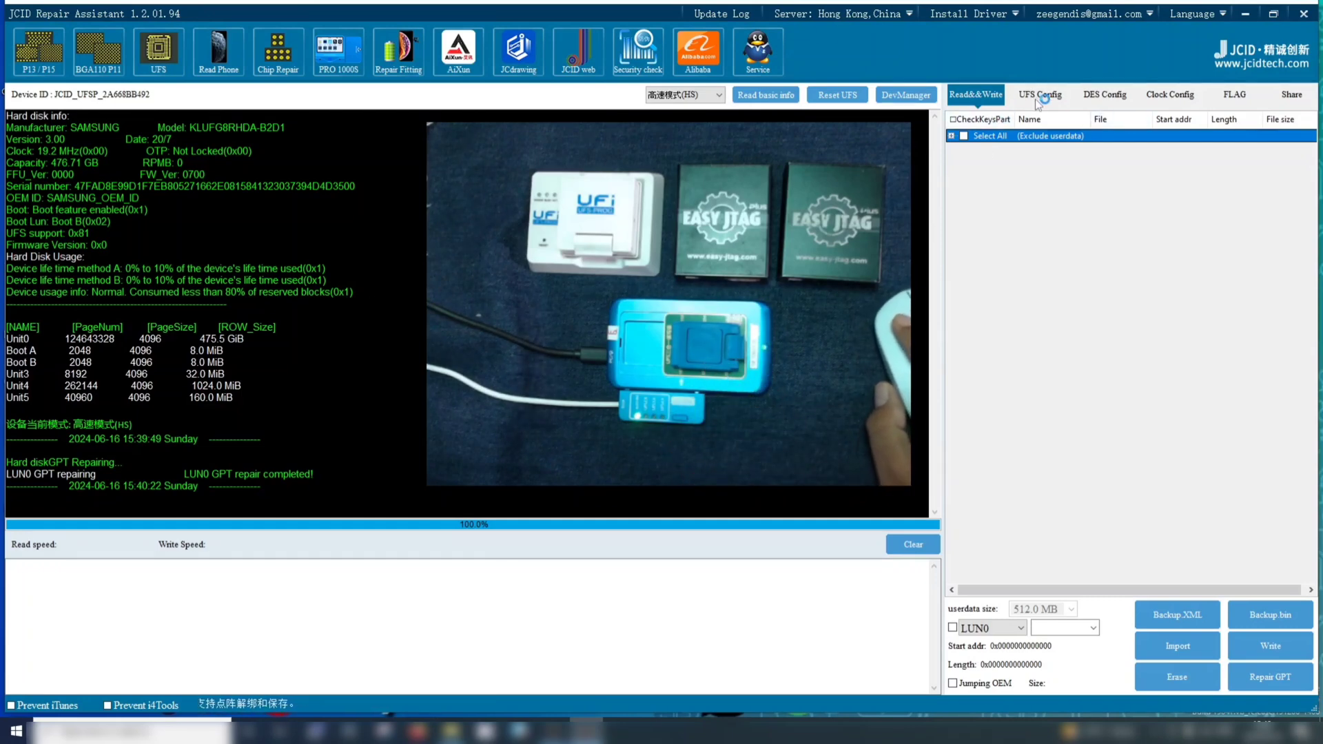
Review the chip's DES configuration and the bRefClkFreq options in the clock configuration, choosing 00h: 19.2 MHz
{"action": "left_click", "coordinate": [1113, 96]}
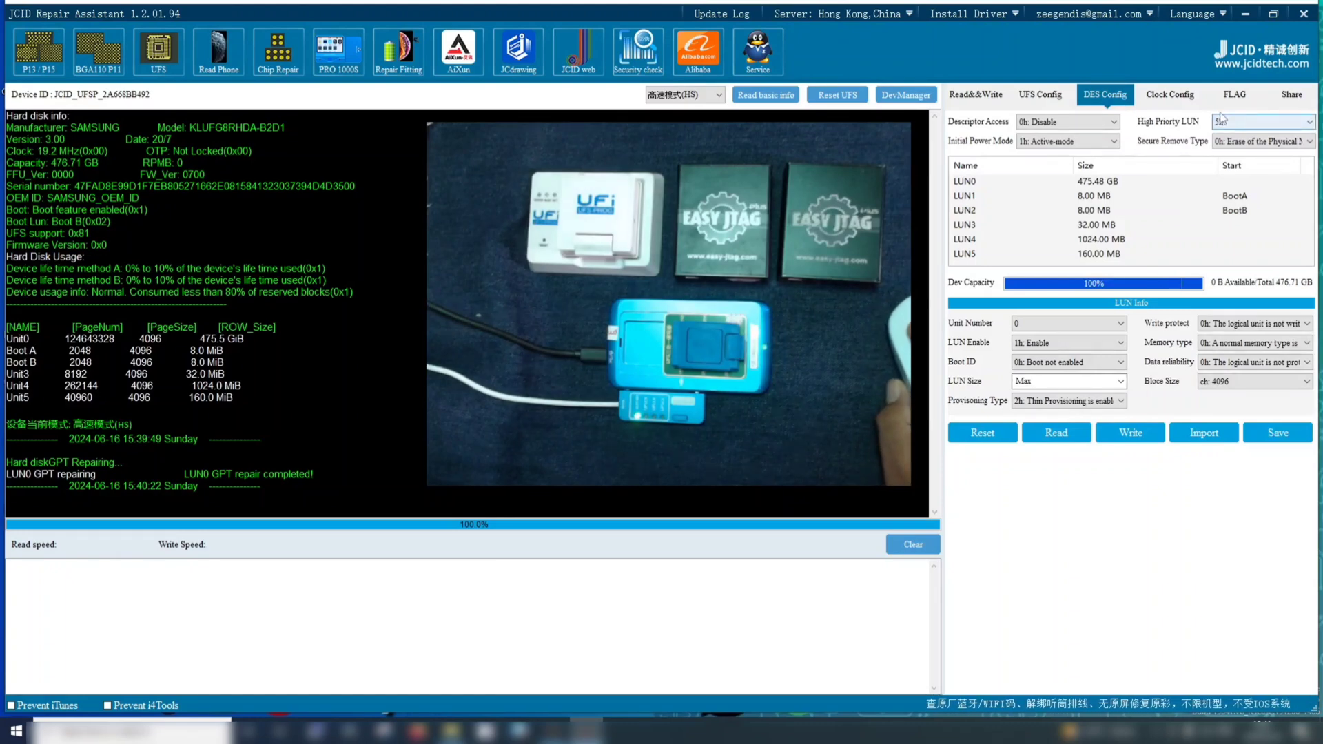
{"action": "left_click", "coordinate": [1170, 94]}
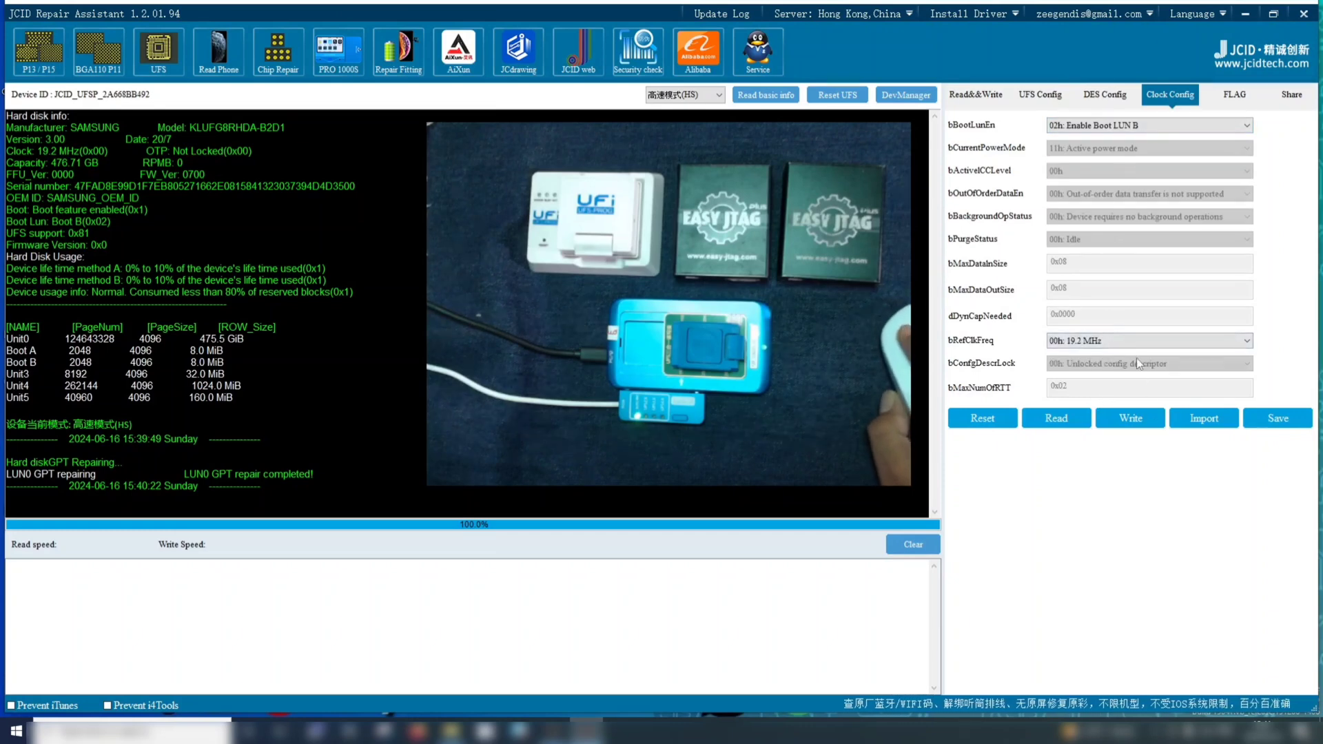
{"action": "left_click", "coordinate": [1118, 342]}
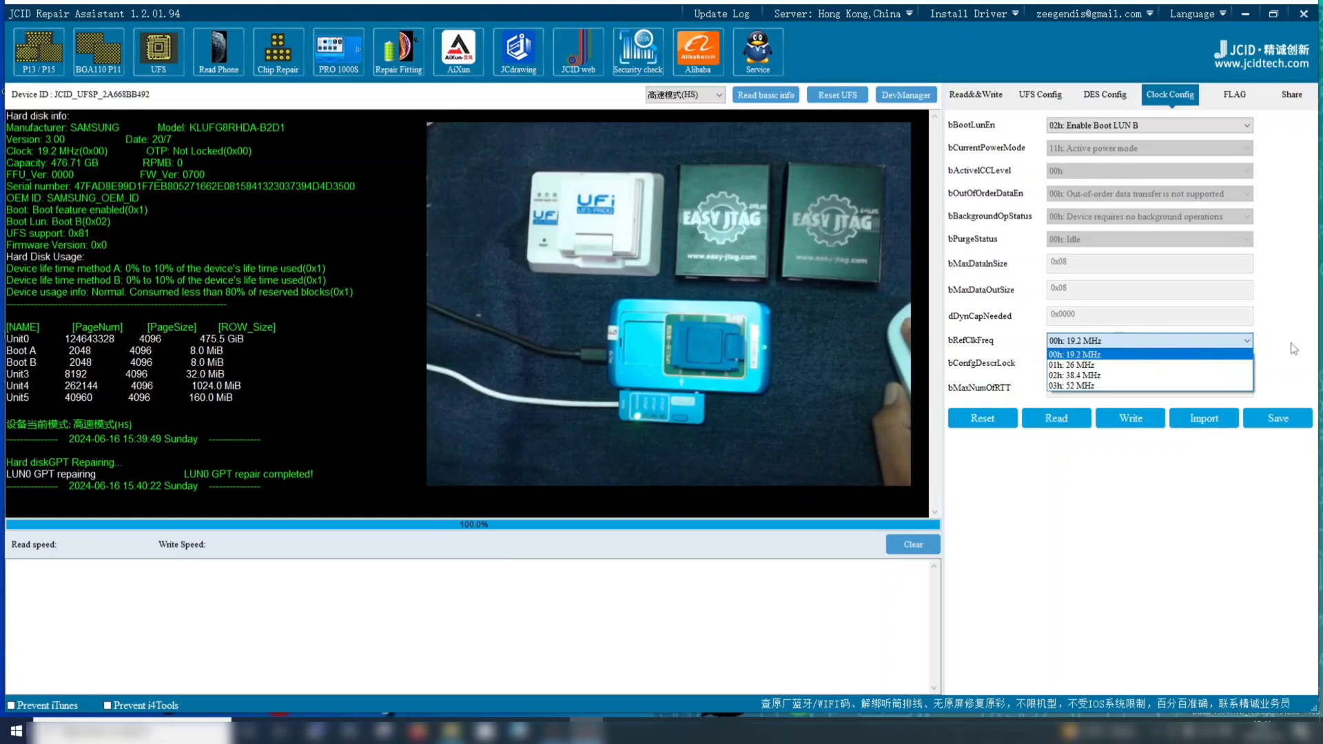
{"action": "left_click", "coordinate": [1187, 354]}
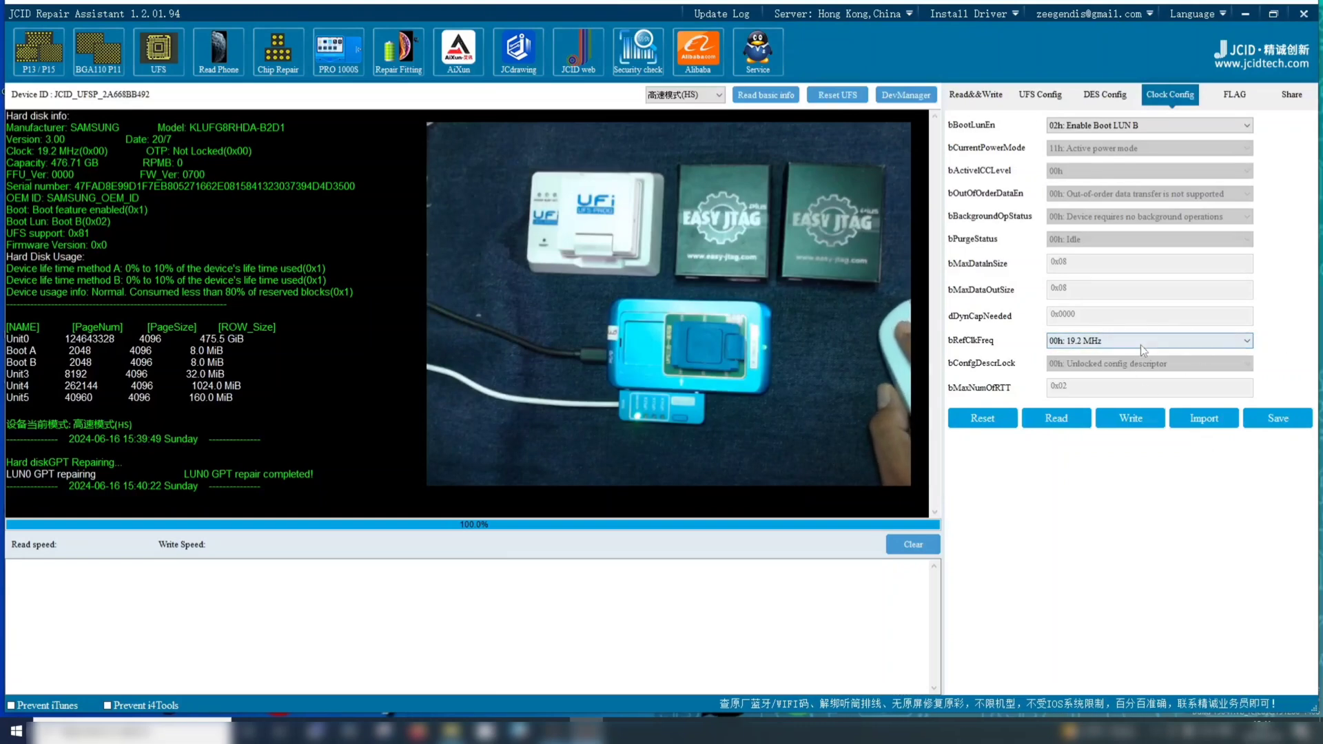
Return to the read and write partition tree and view LUN0's partitions, leaving only the LUN list expanded
{"action": "left_click", "coordinate": [976, 97]}
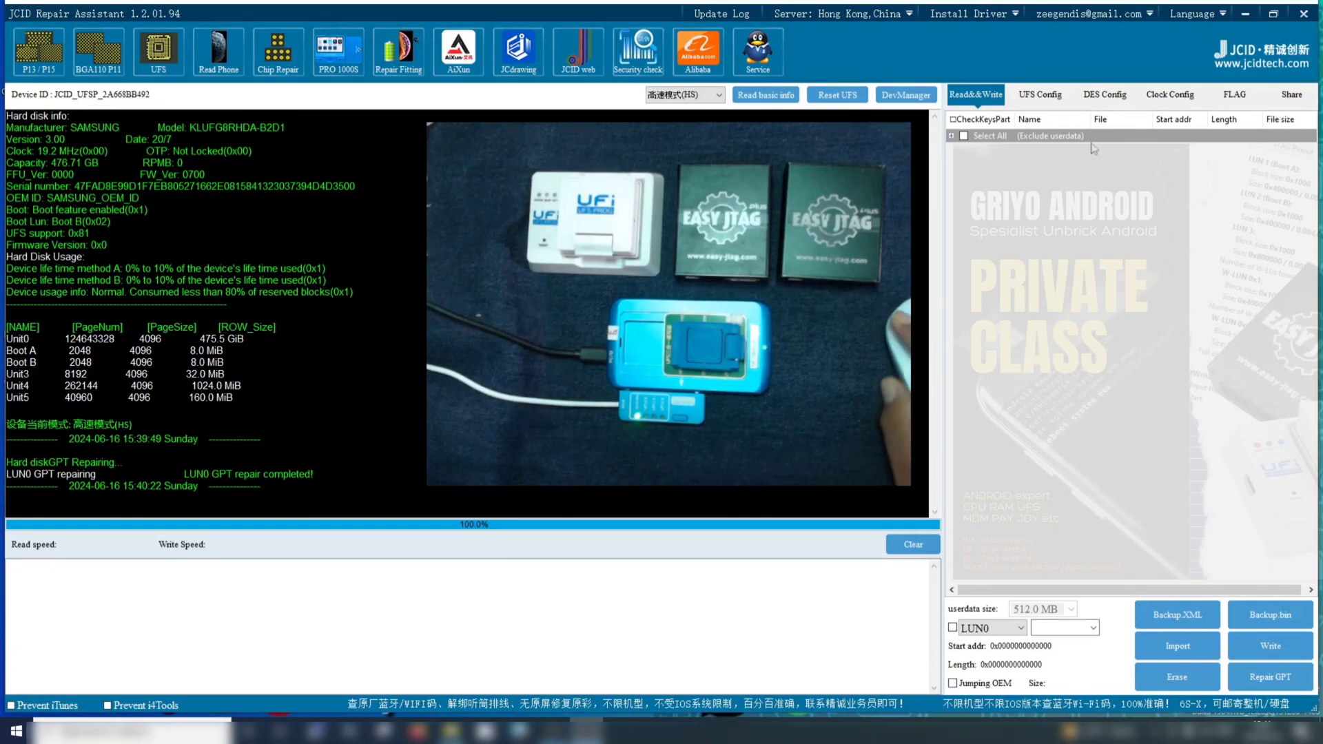
{"action": "left_click", "coordinate": [951, 137]}
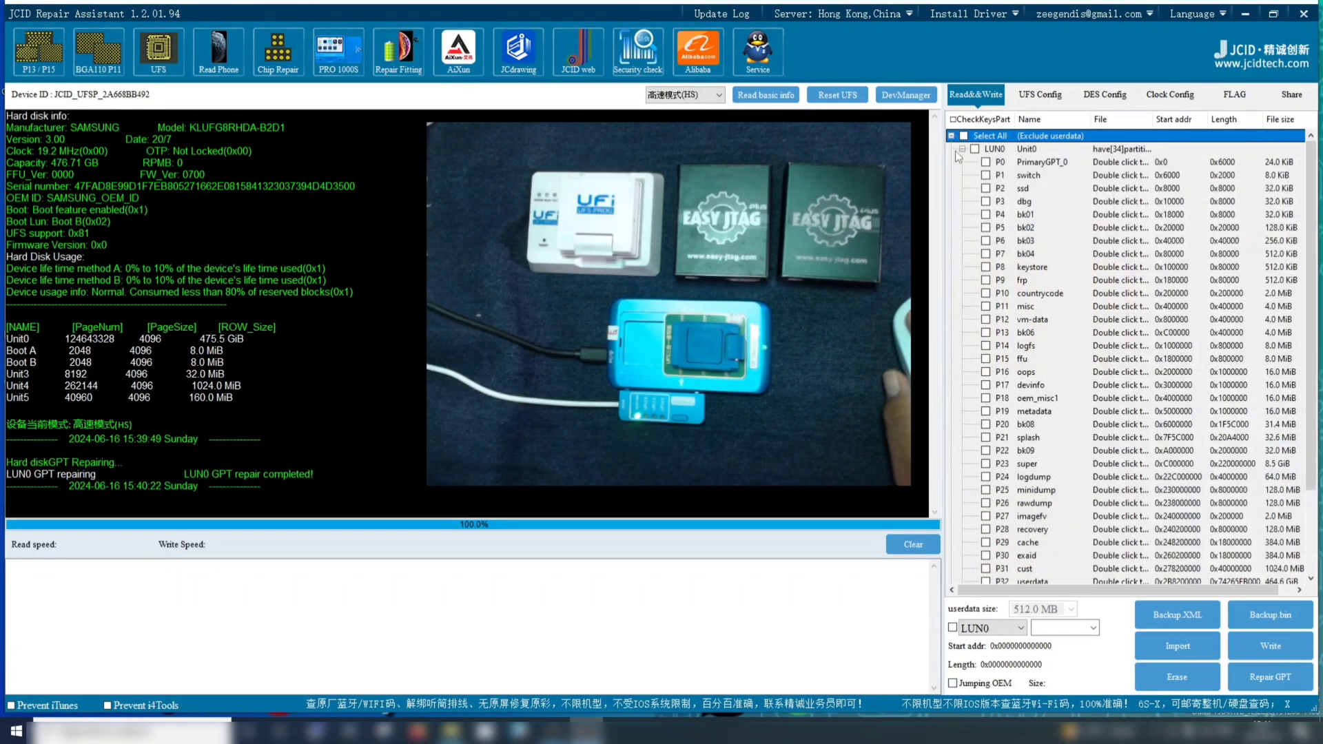
{"action": "left_click", "coordinate": [962, 149]}
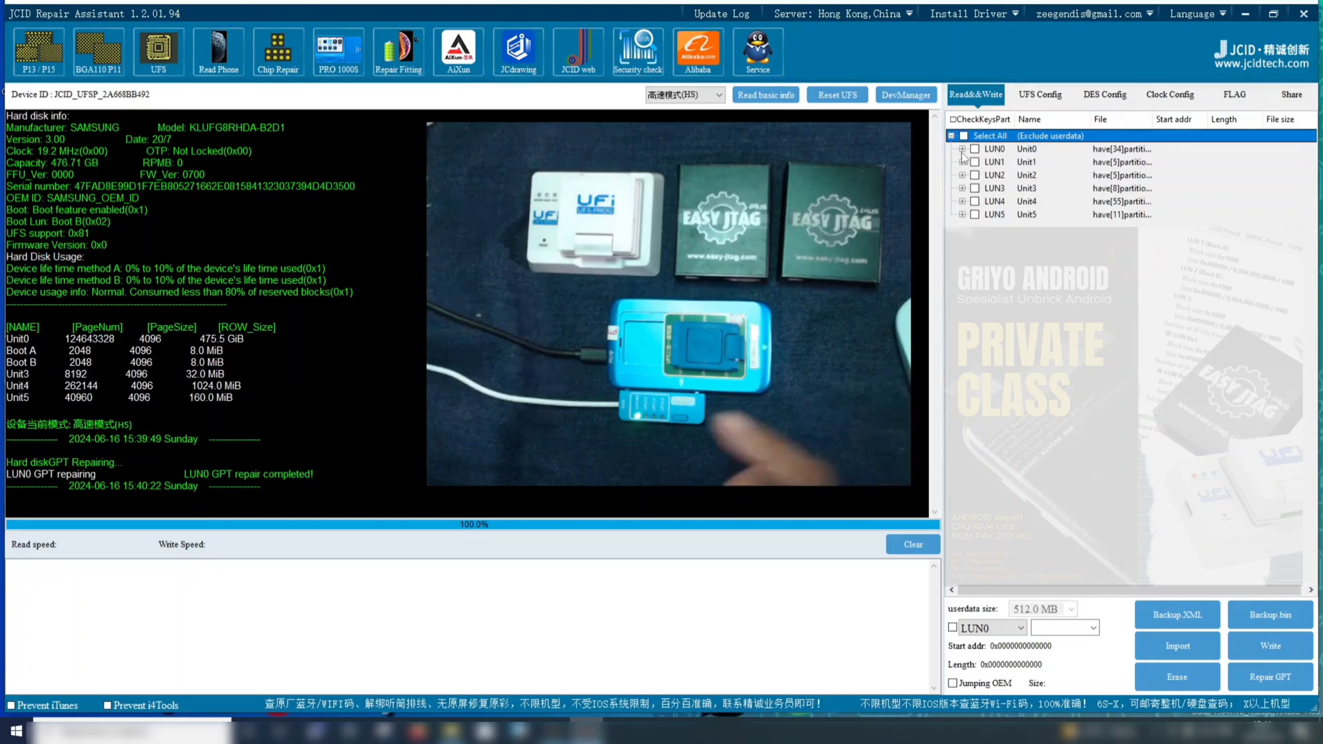